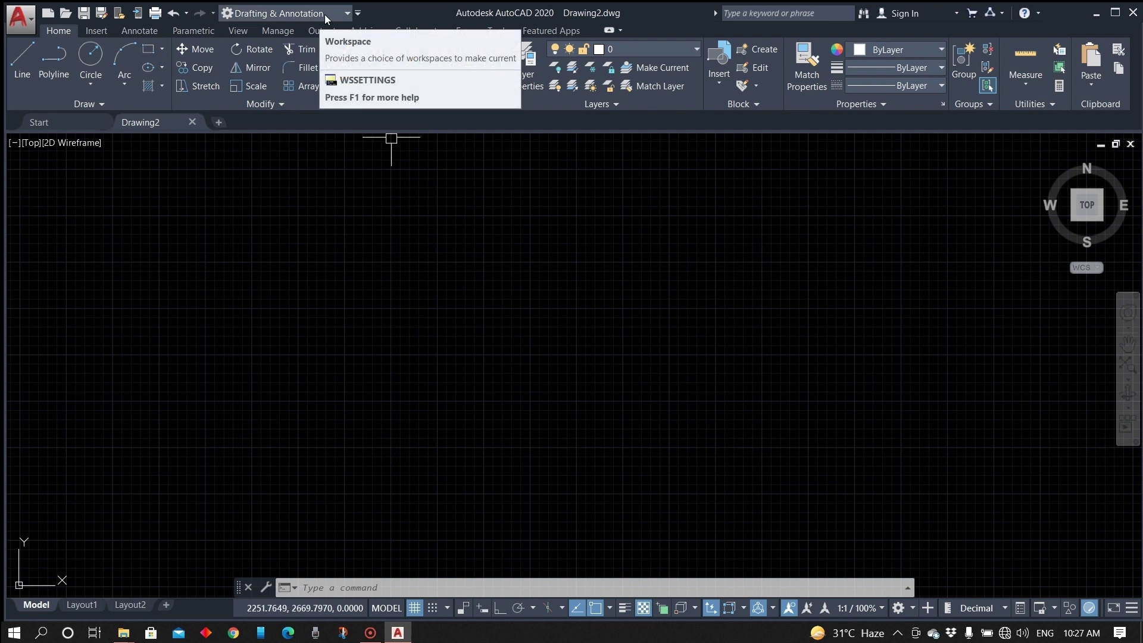
Switch the workspace to AUTOCAD CLASSIC 2020 and turn off the drawing grid.
click(345, 13)
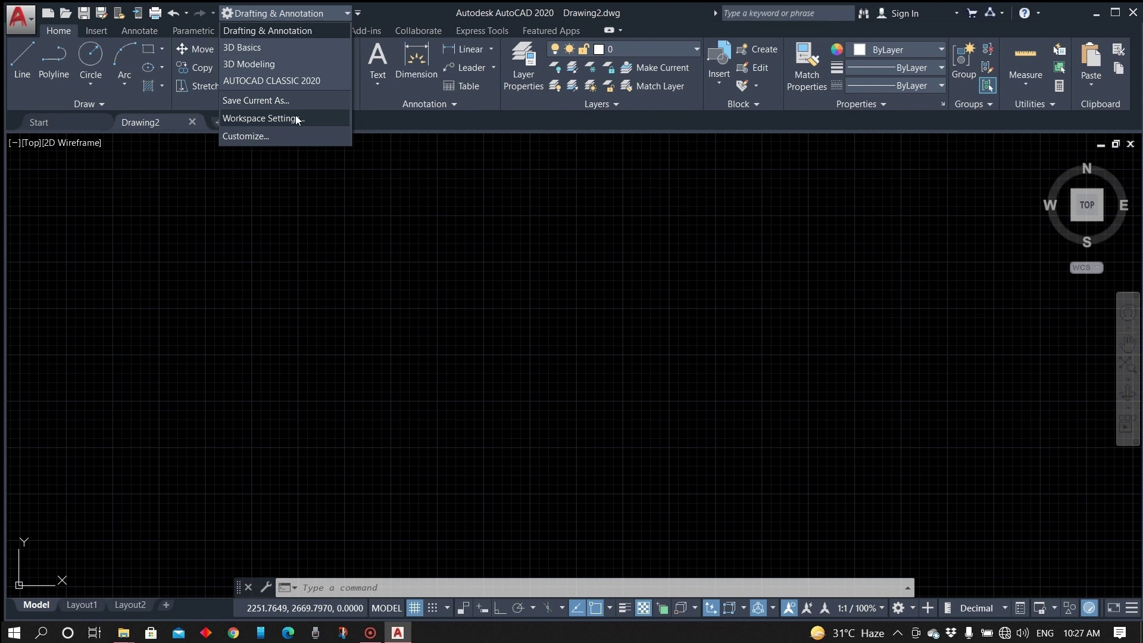
click(295, 83)
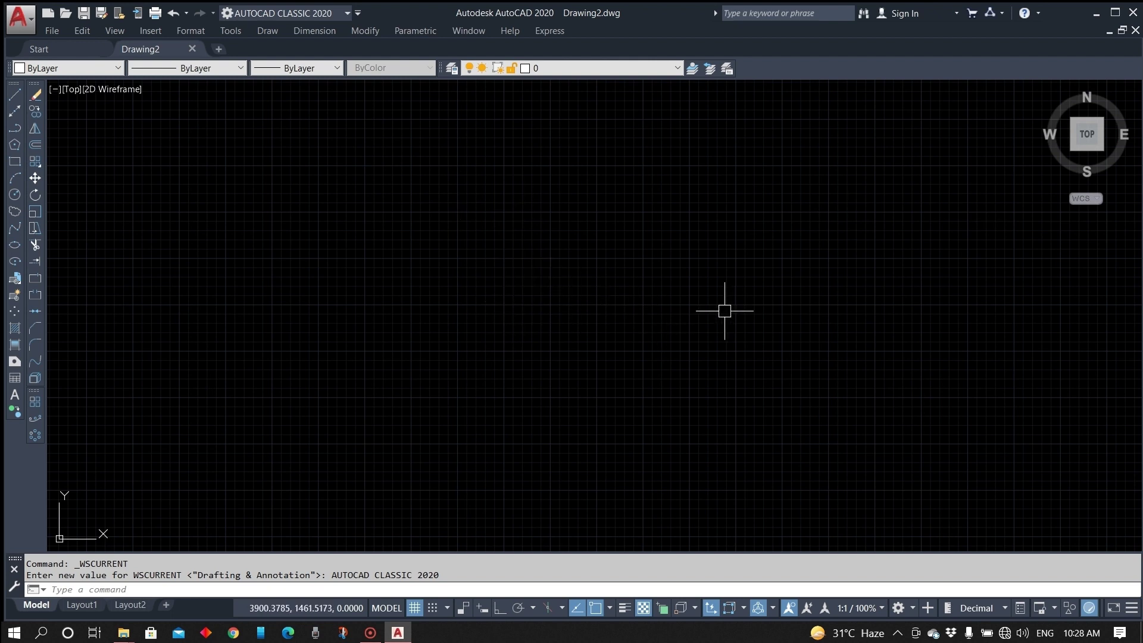
click(415, 608)
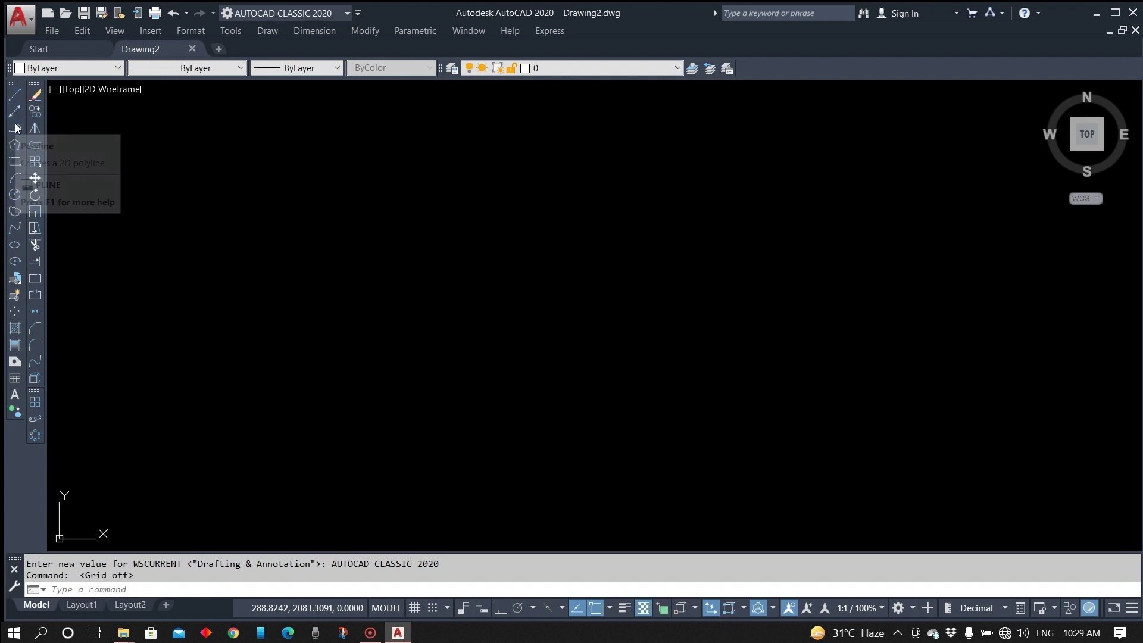
Look through the list of available toolbars without changing any of them.
right_click(15, 121)
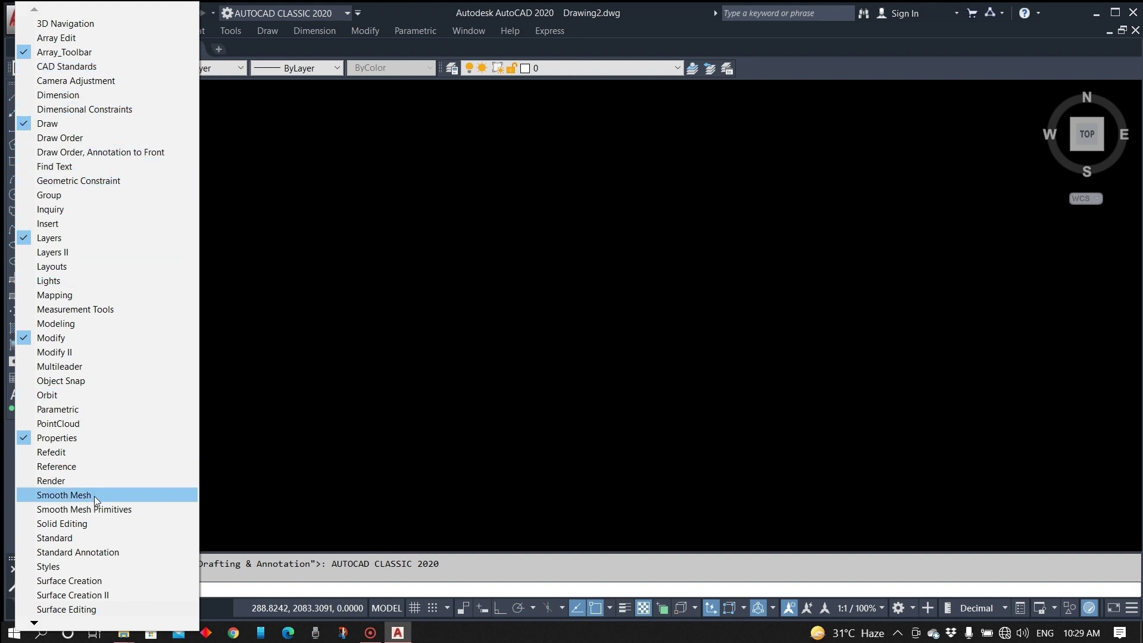
click(50, 160)
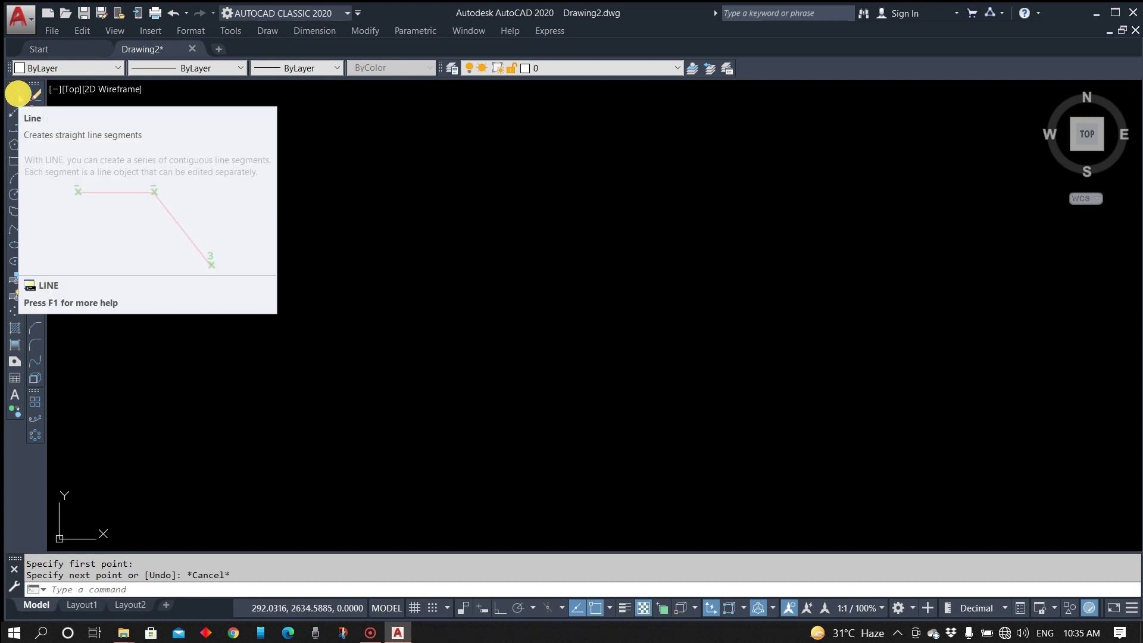
Draw a closed, irregular six-sided outline with the Line tool, ending at its starting point.
click(17, 96)
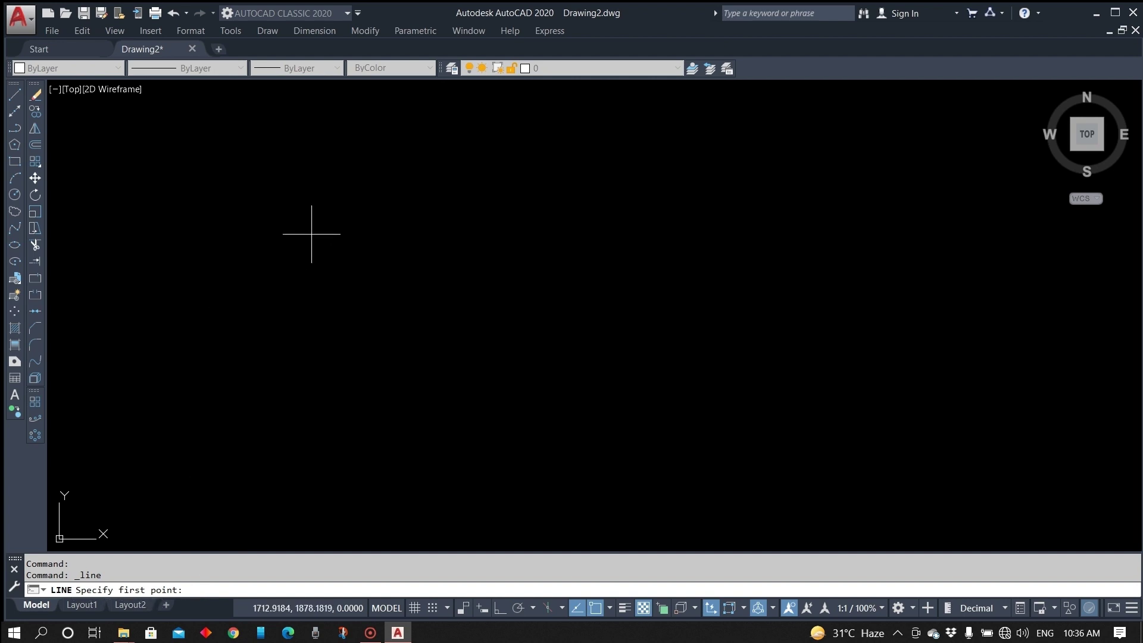
click(316, 233)
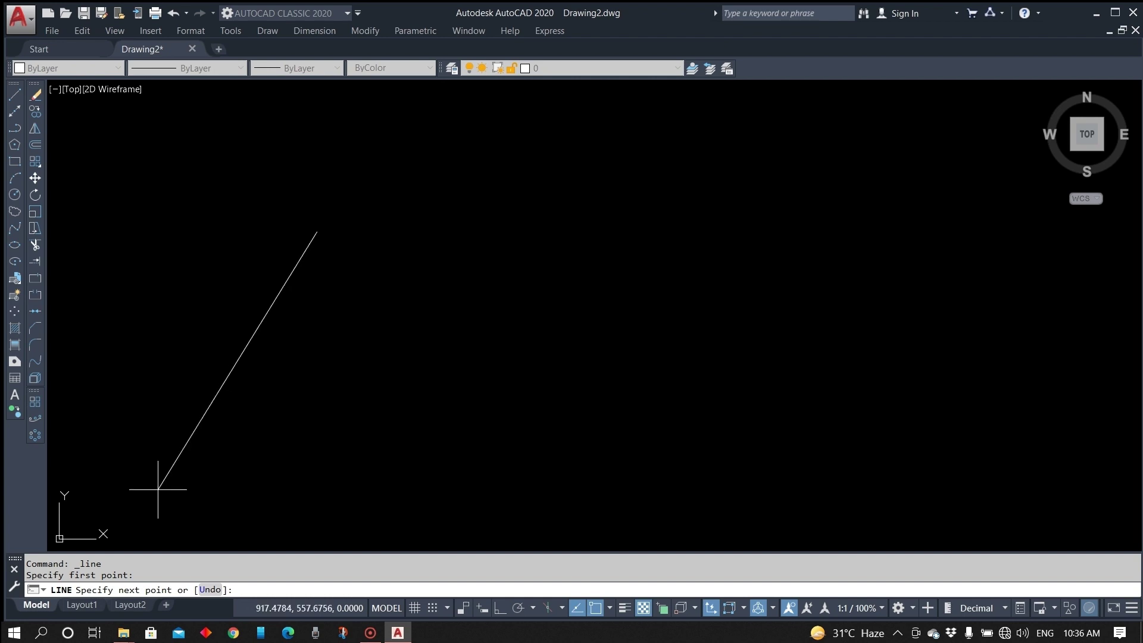
click(205, 368)
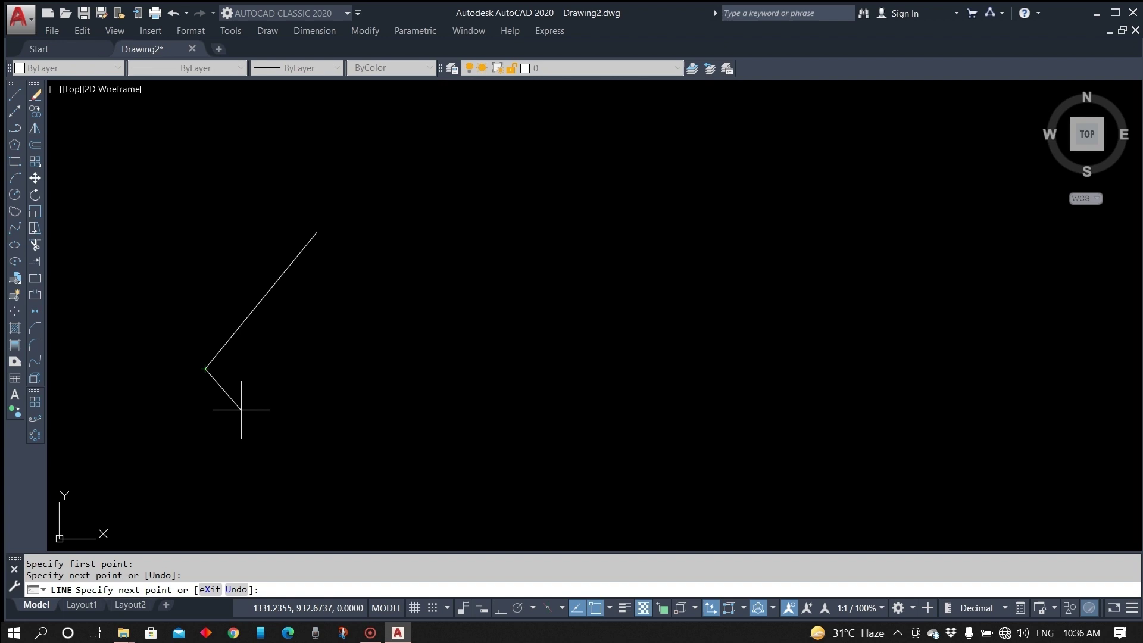
click(302, 481)
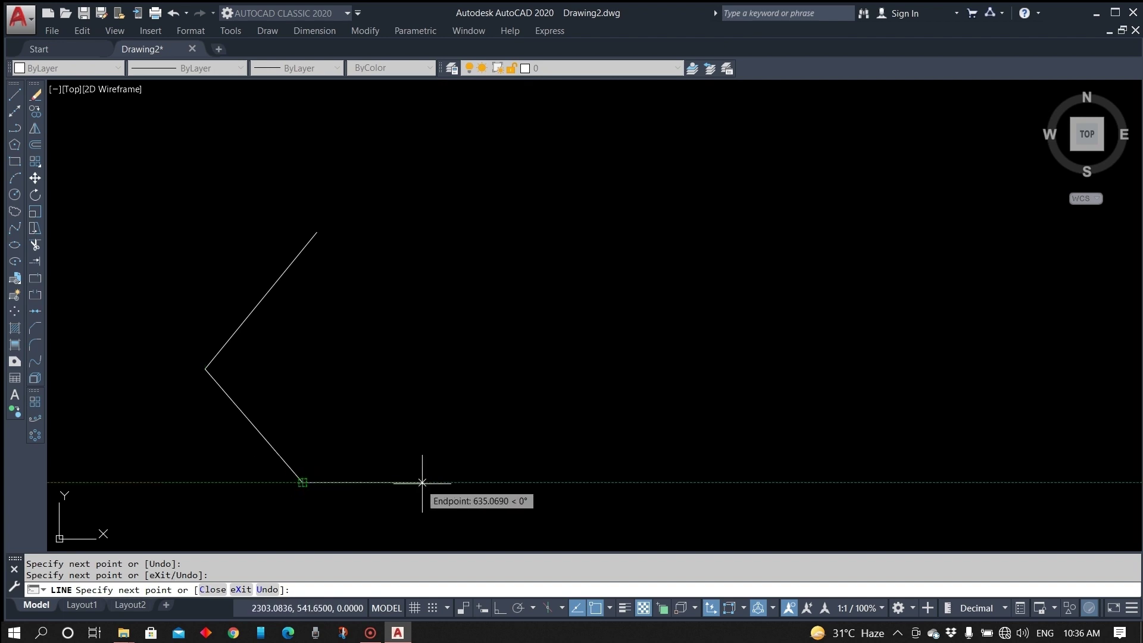
click(441, 482)
click(489, 370)
click(489, 269)
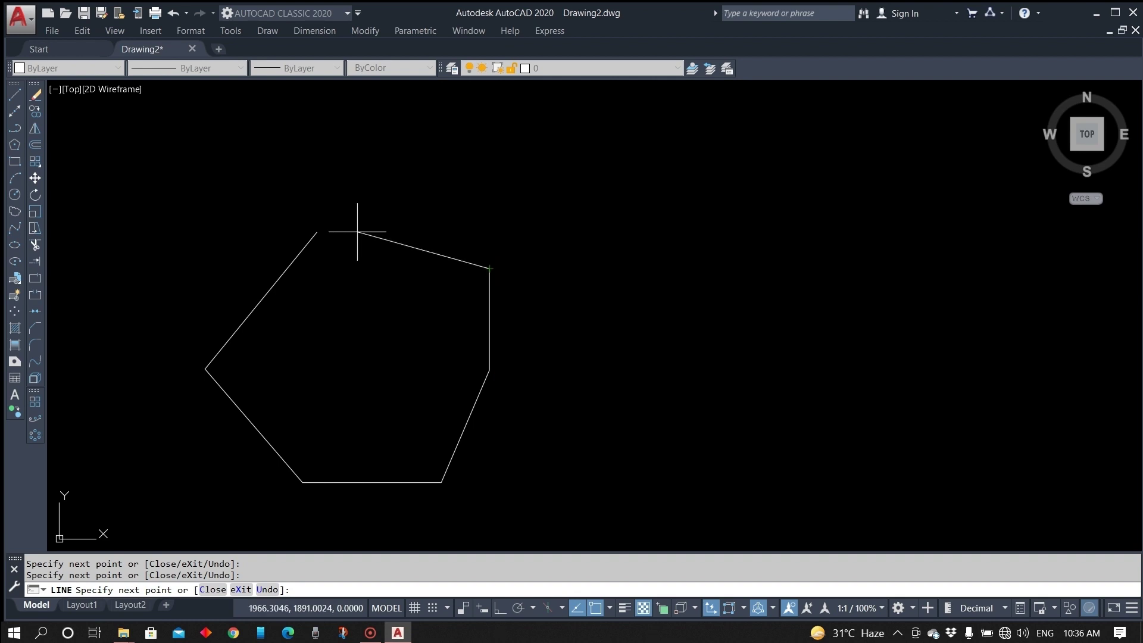
click(317, 232)
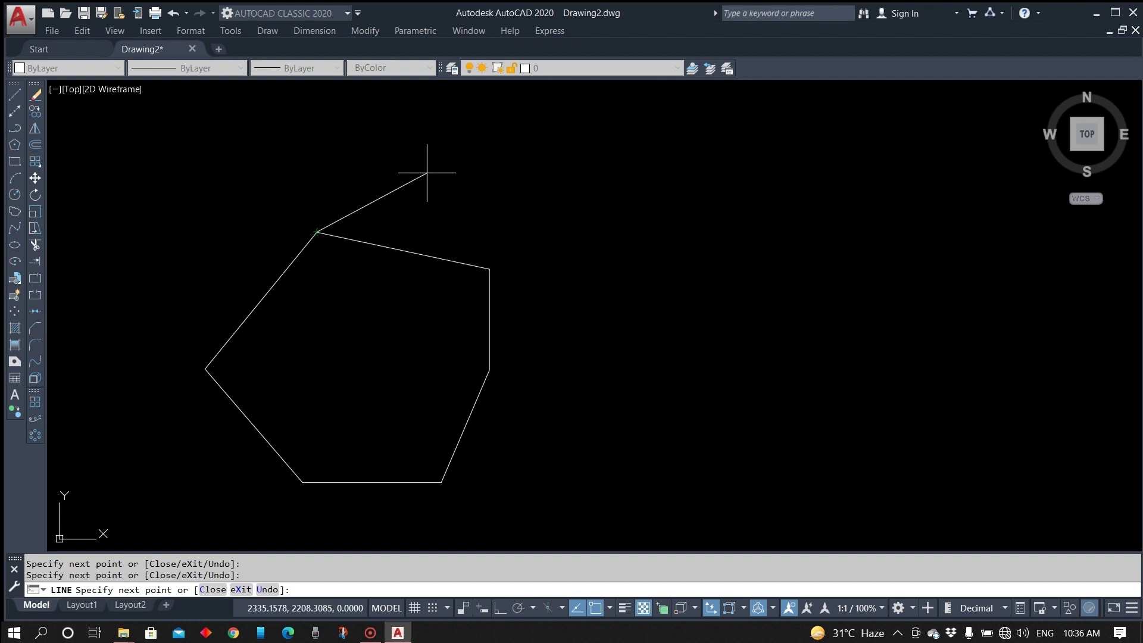
key(Escape)
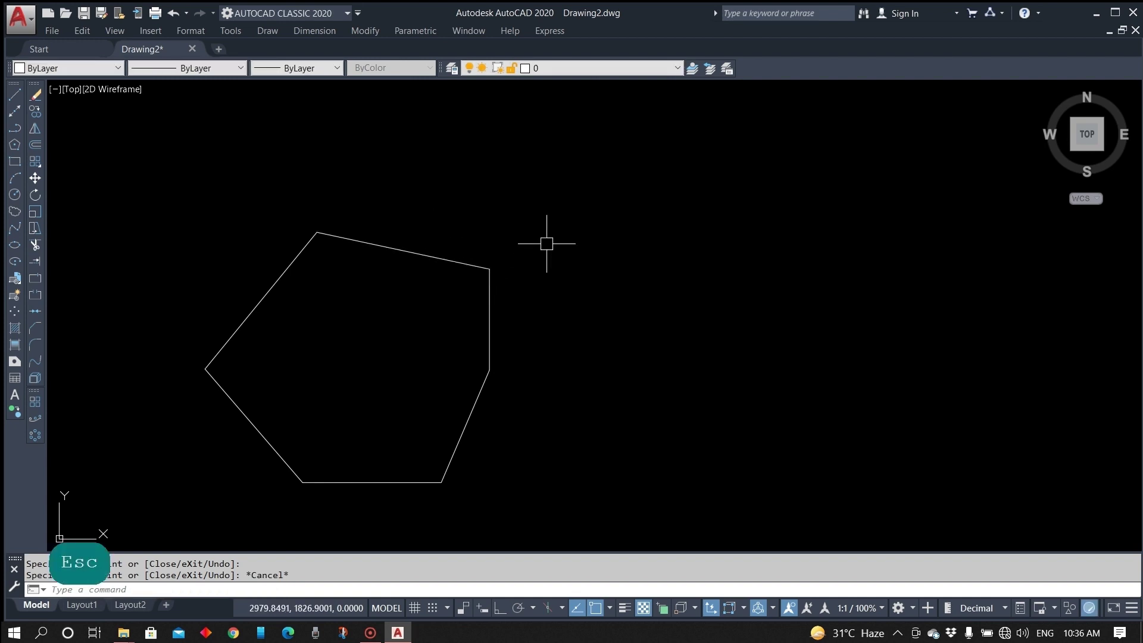
click(520, 208)
click(576, 173)
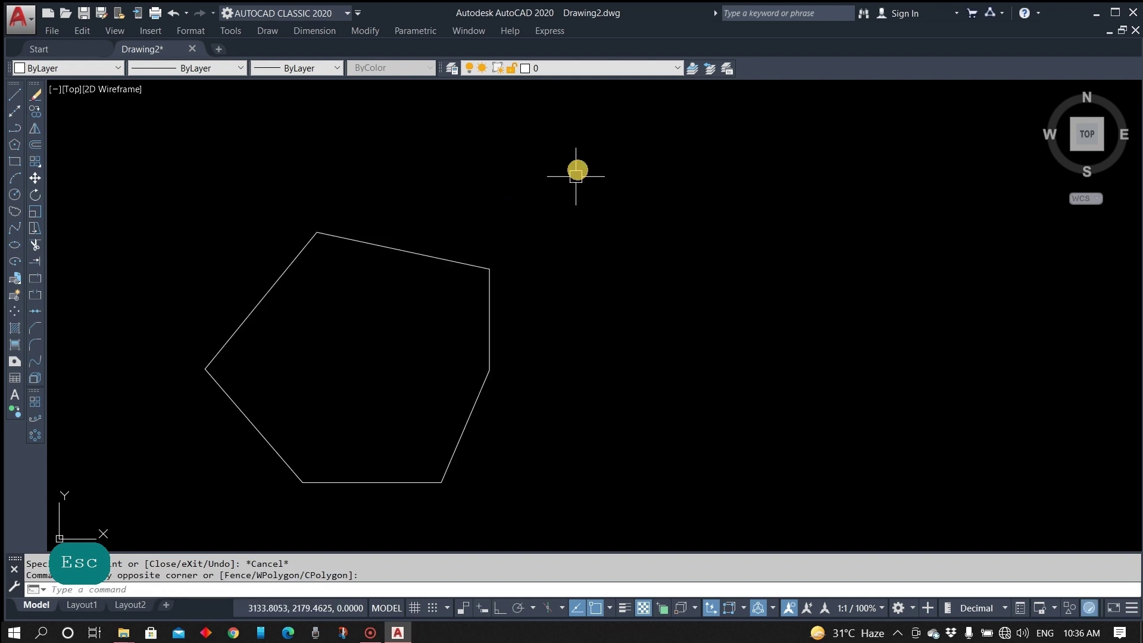
click(581, 161)
click(511, 276)
click(608, 187)
click(520, 270)
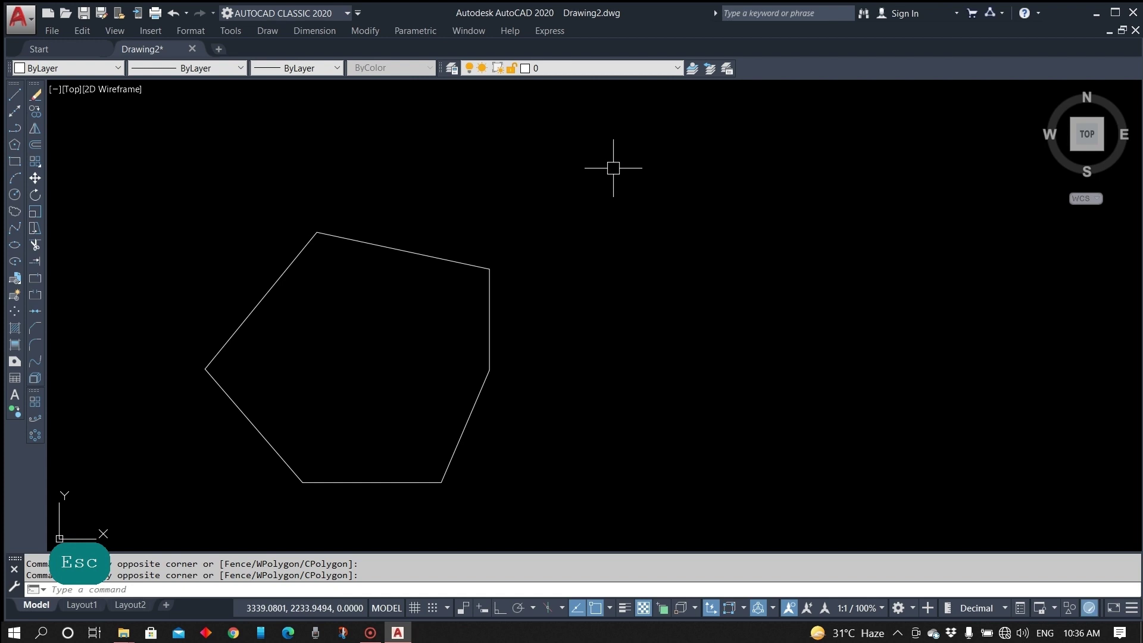
Select the outline's upper sloping side and right vertical side with a crossing window and delete them.
click(616, 165)
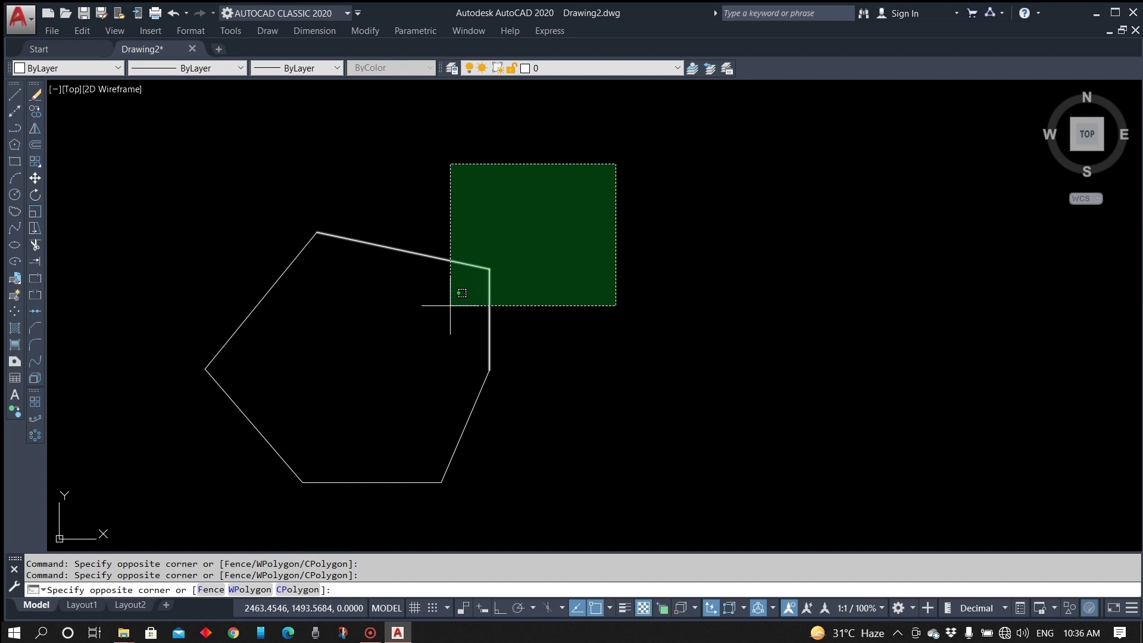
click(382, 331)
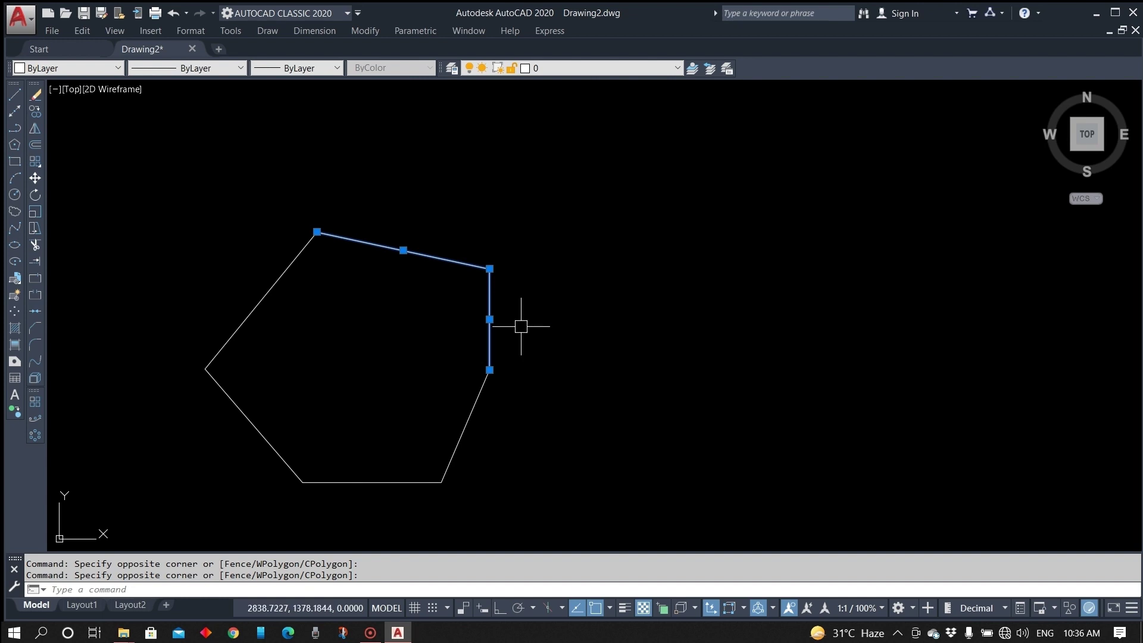
key(space)
key(space)
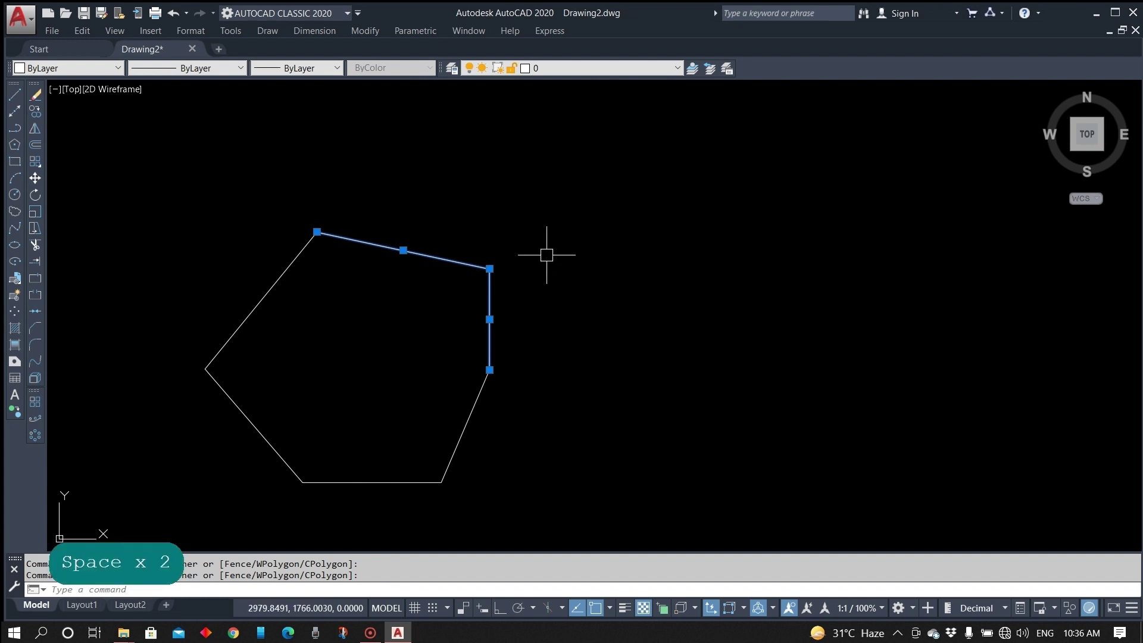
key(Delete)
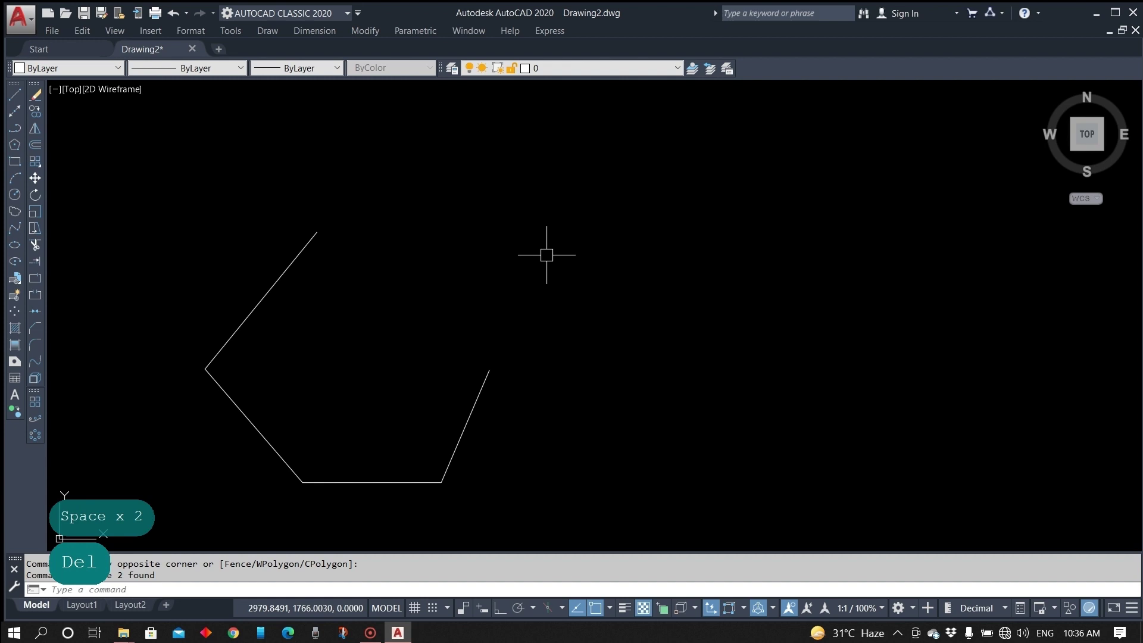
Erase the slanted lower-right side of the outline, selecting it with a crossing window.
click(557, 315)
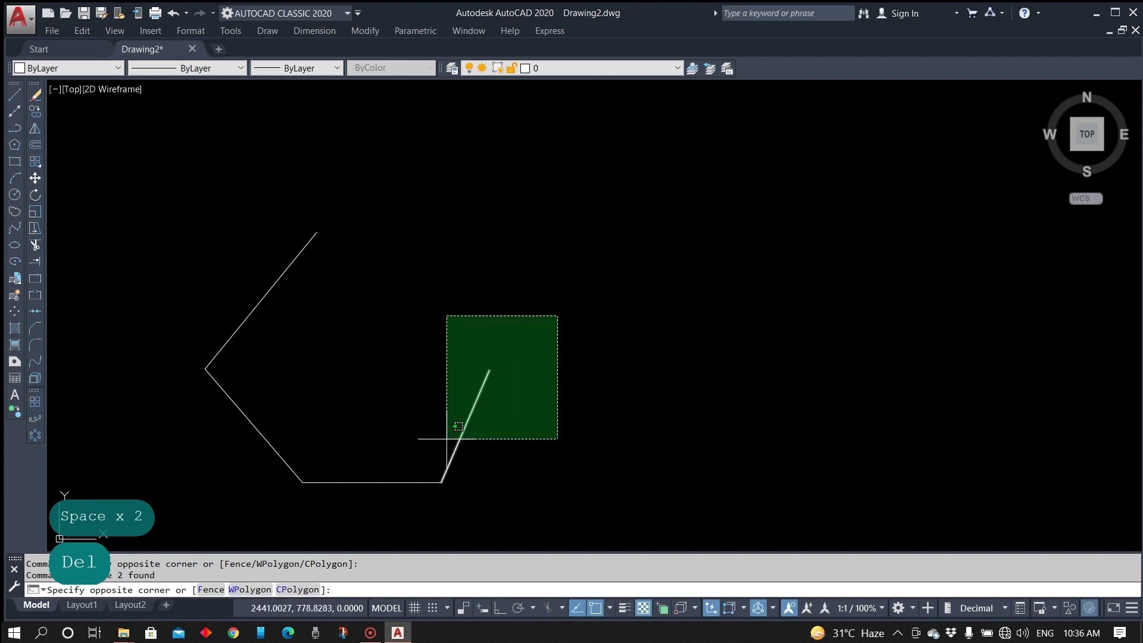
click(446, 439)
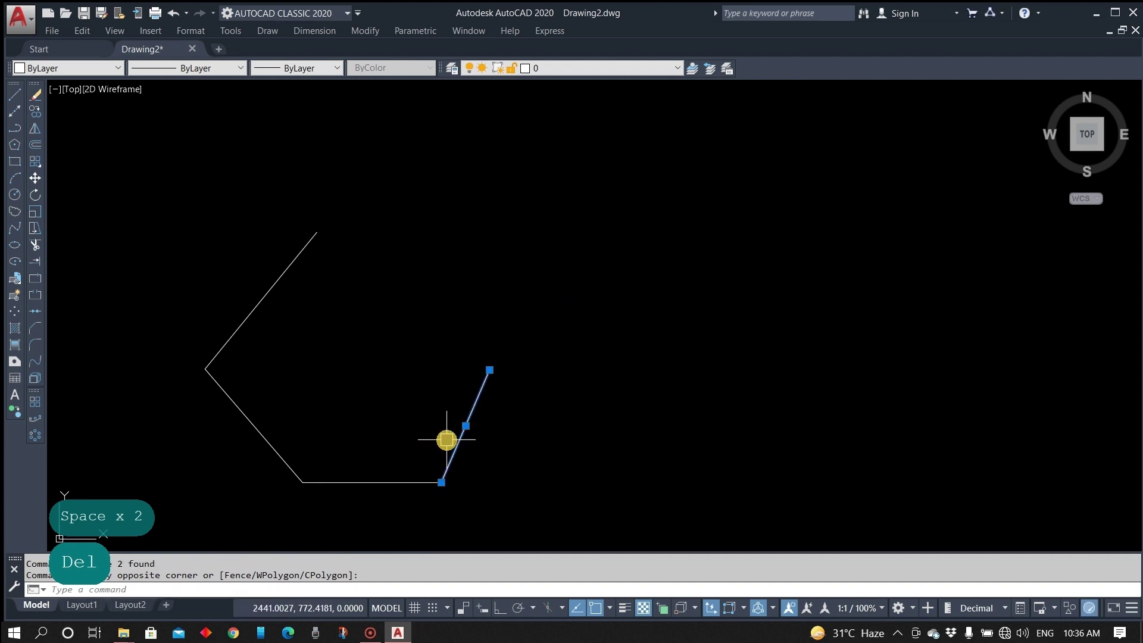
click(36, 96)
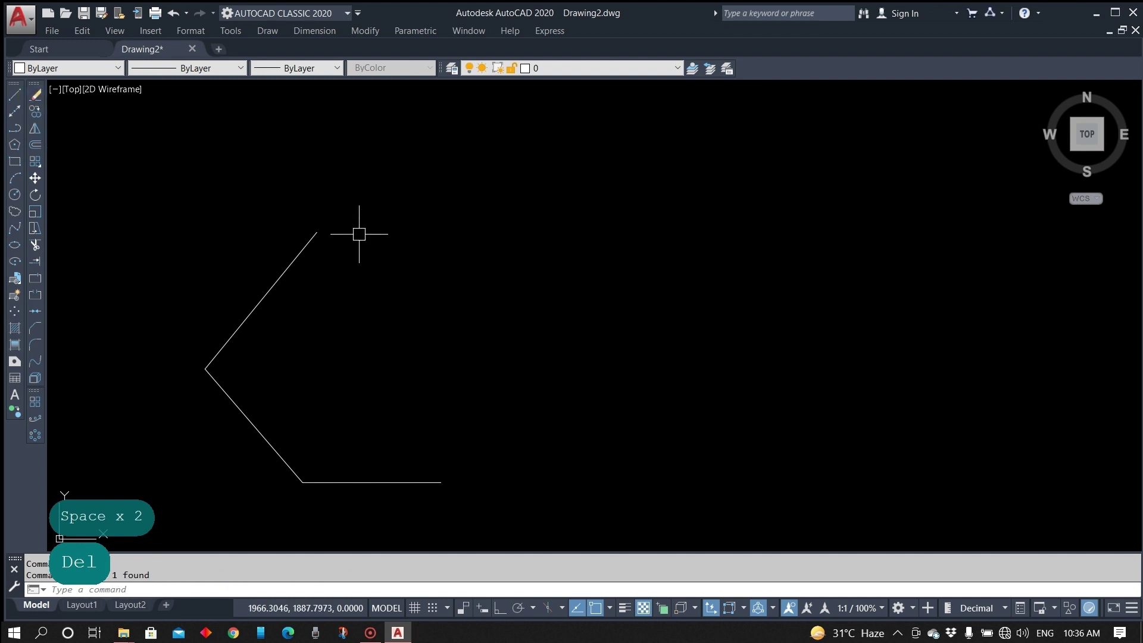
Select all remaining lines in the drawing and delete them.
key(space)
key(space)
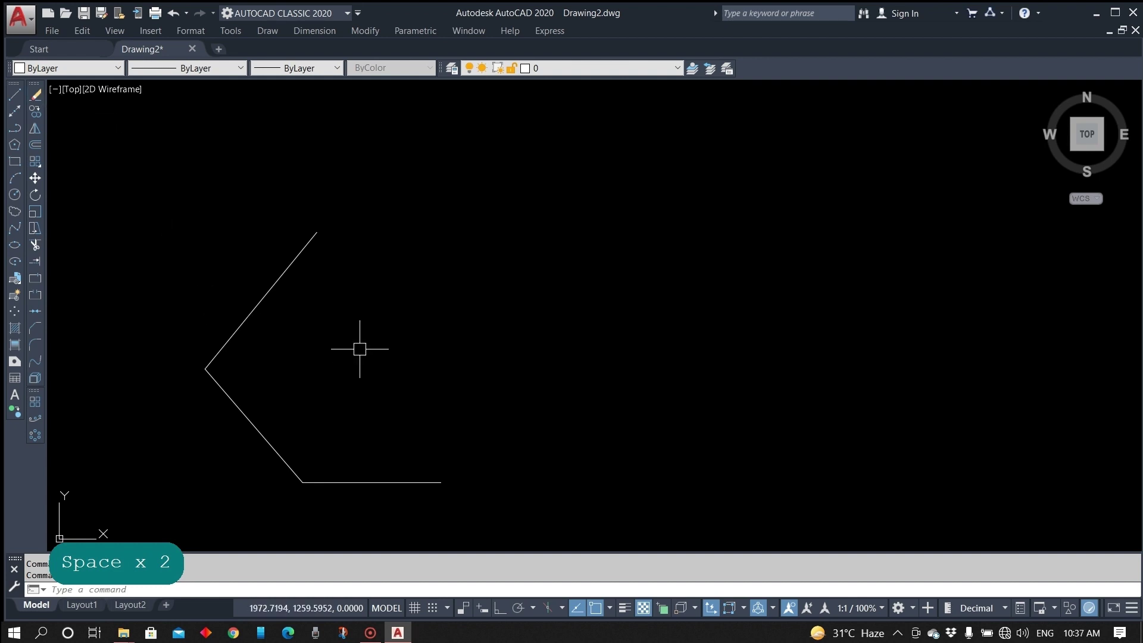
key(space)
key(space)
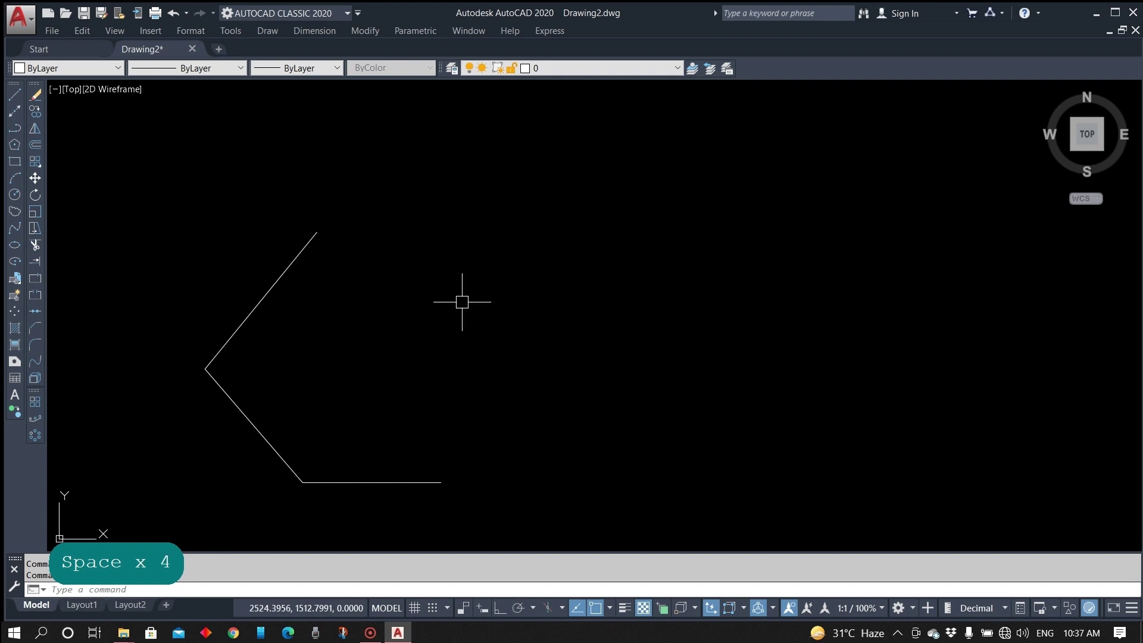
key(ctrl+a)
key(Delete)
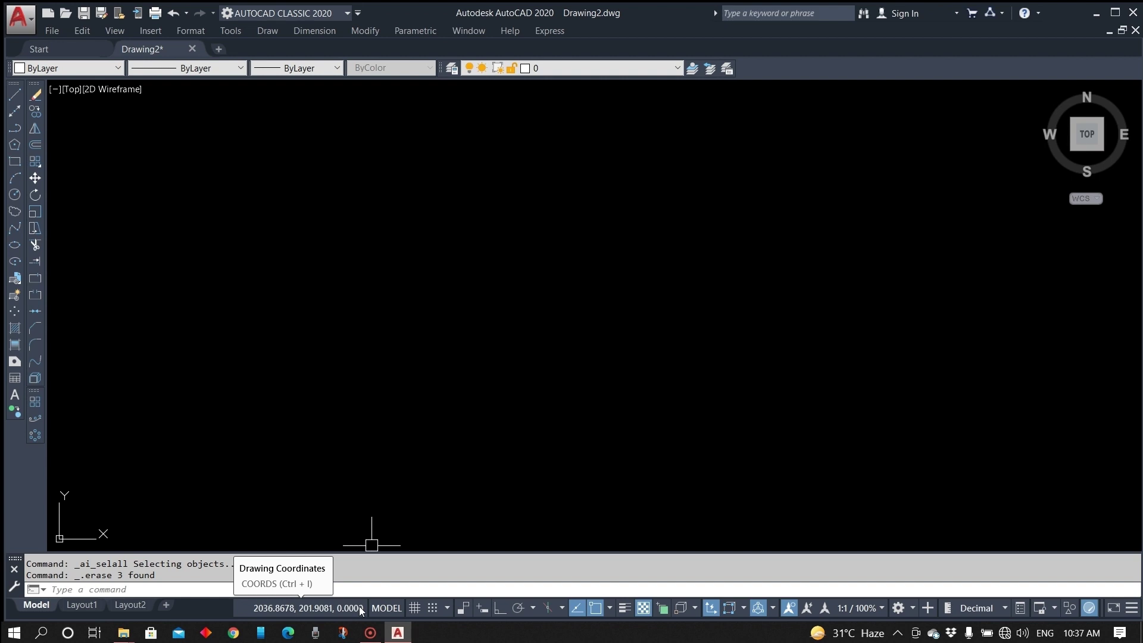
key(space)
key(space)
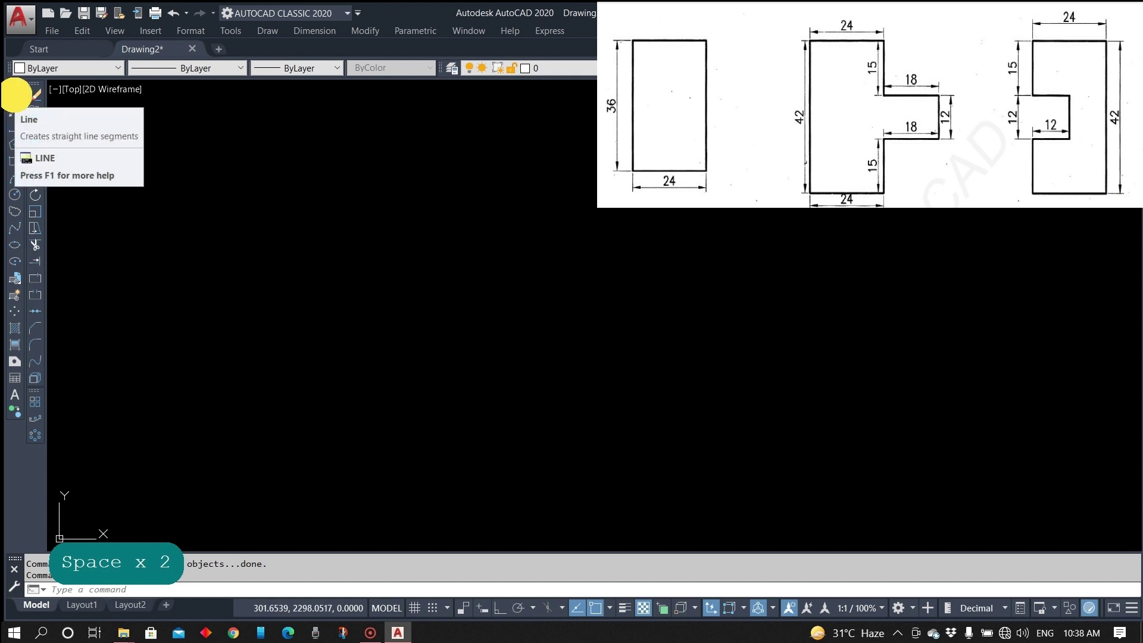
With Ortho mode on, draw a horizontal line 4 units to the right as the rectangle's bottom side.
click(15, 96)
click(312, 419)
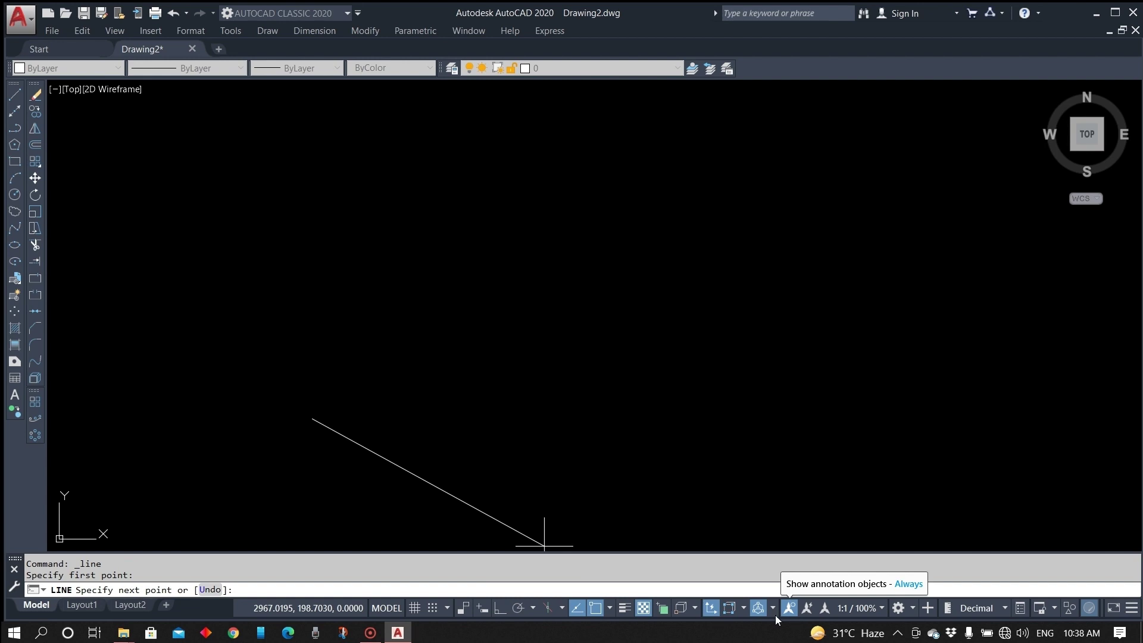
click(498, 608)
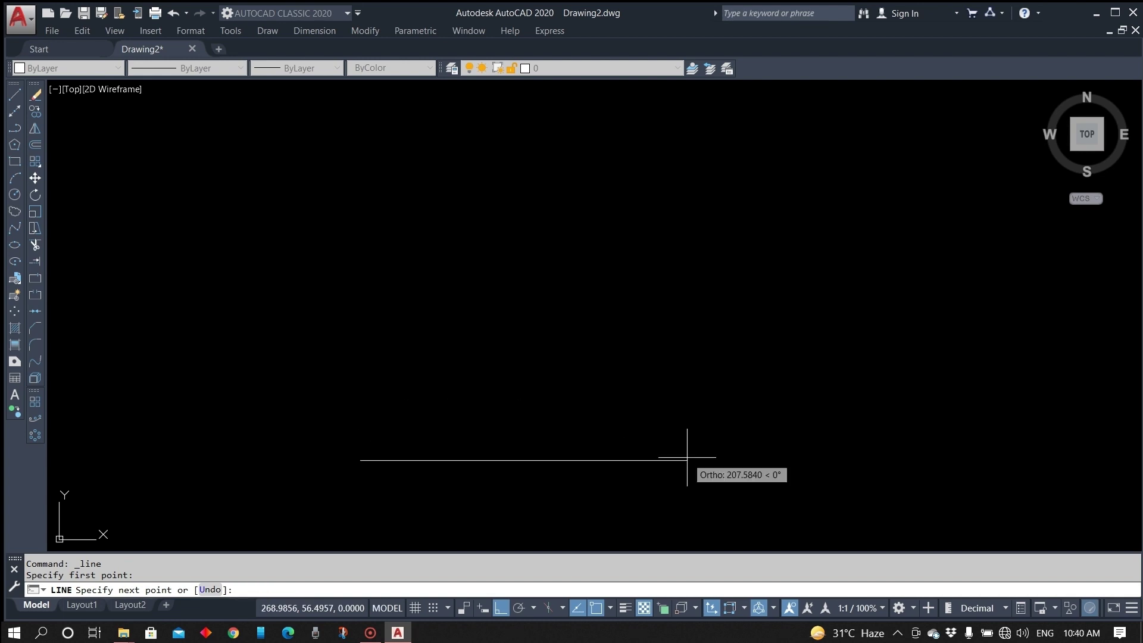
text(4)
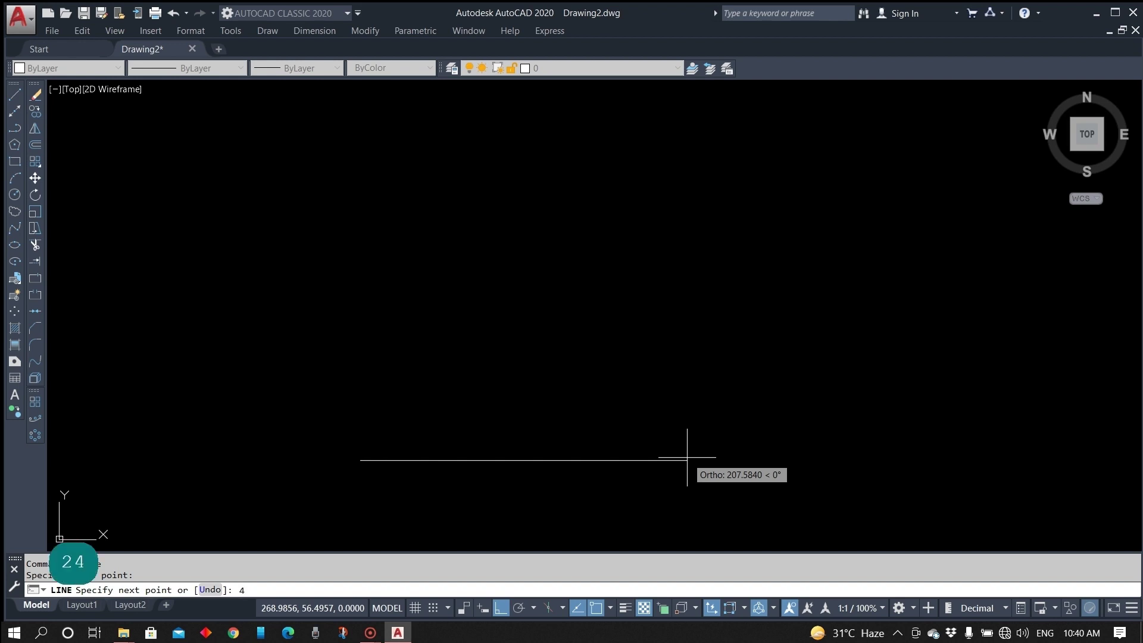
key(Return)
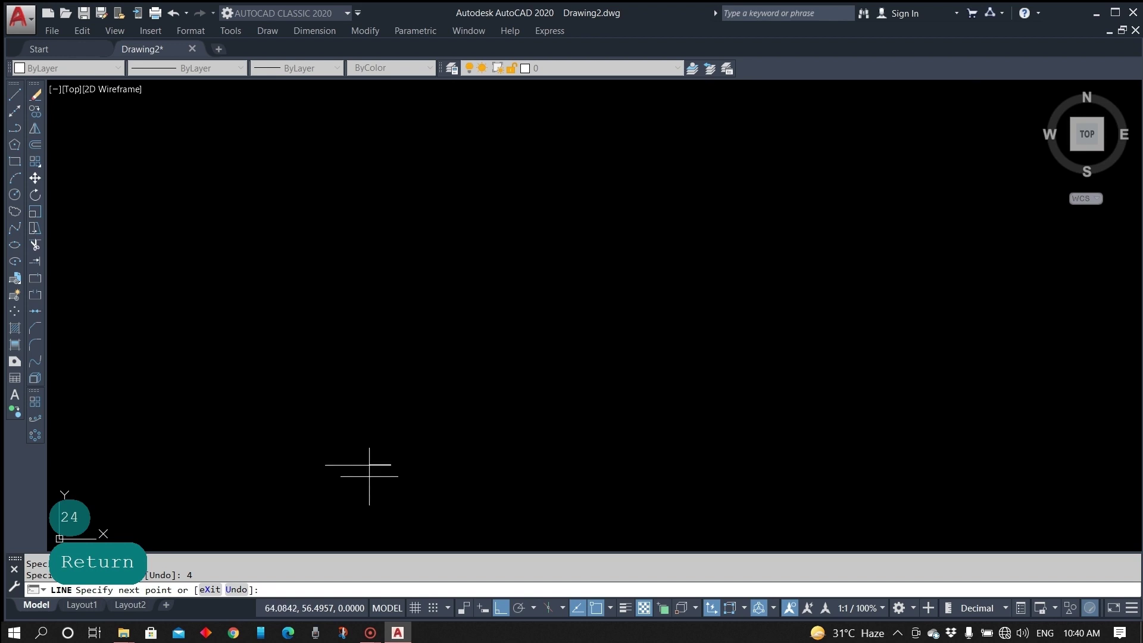
Continue the rectangle with a 6-unit vertical line upward and a 4-unit horizontal line to the left.
scroll(369, 476, up, 2)
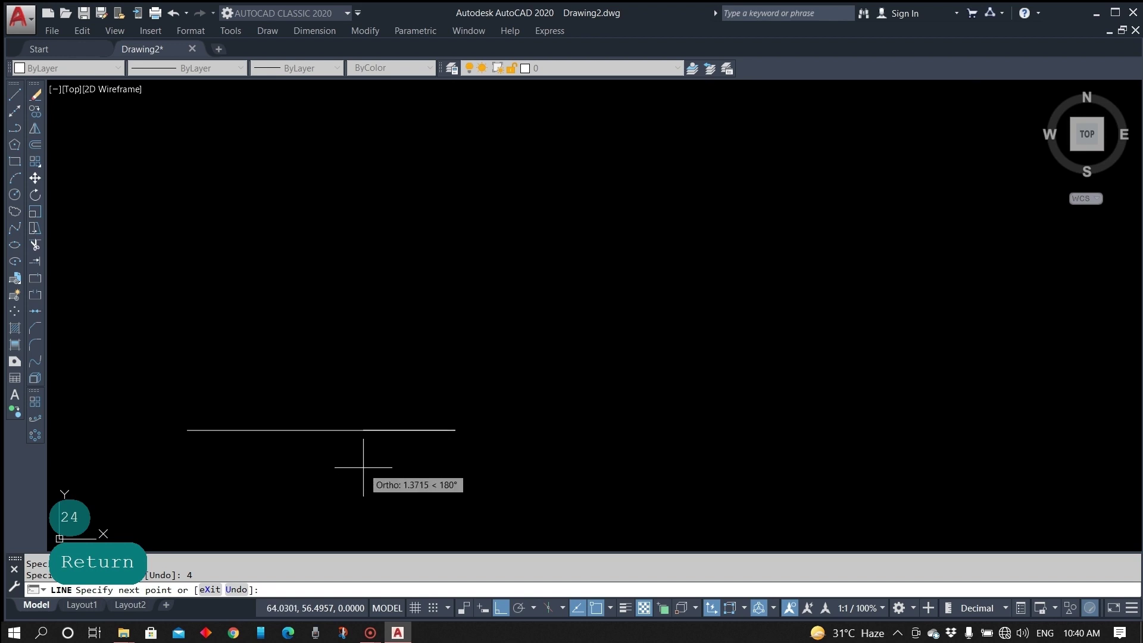
scroll(363, 467, down, 2)
middle_drag(363, 468, 557, 453)
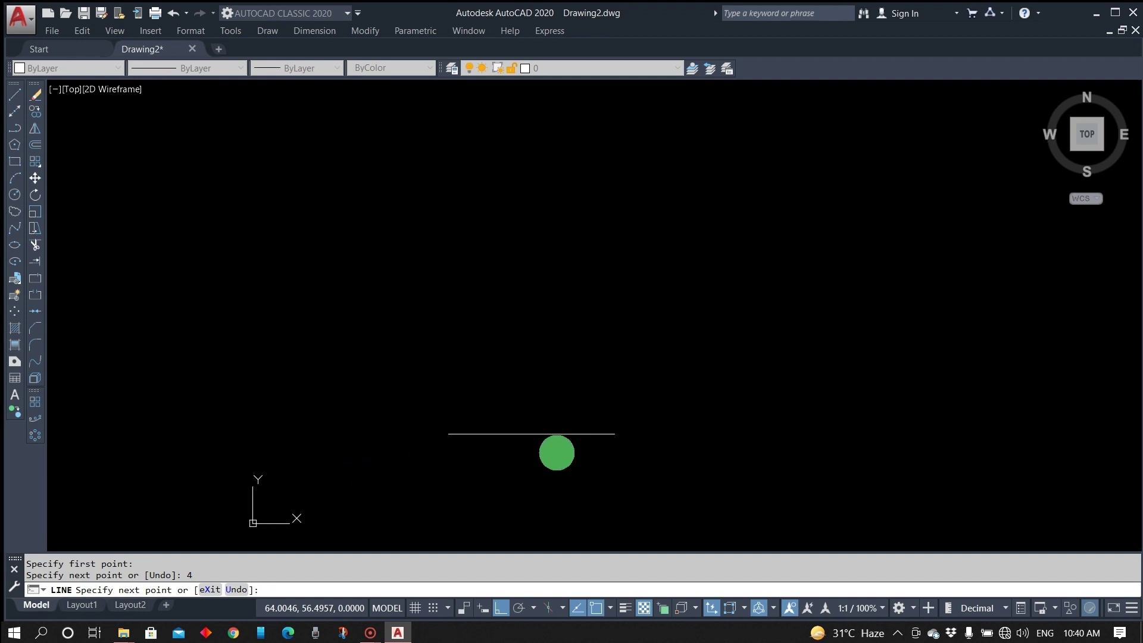
middle_drag(556, 453, 562, 462)
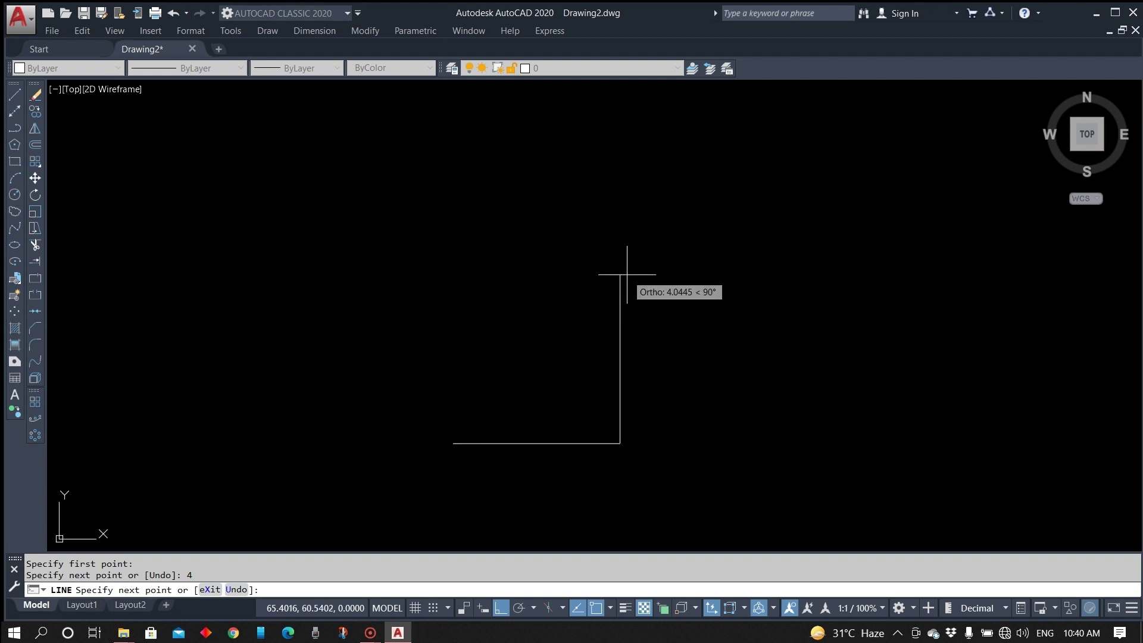
text(6)
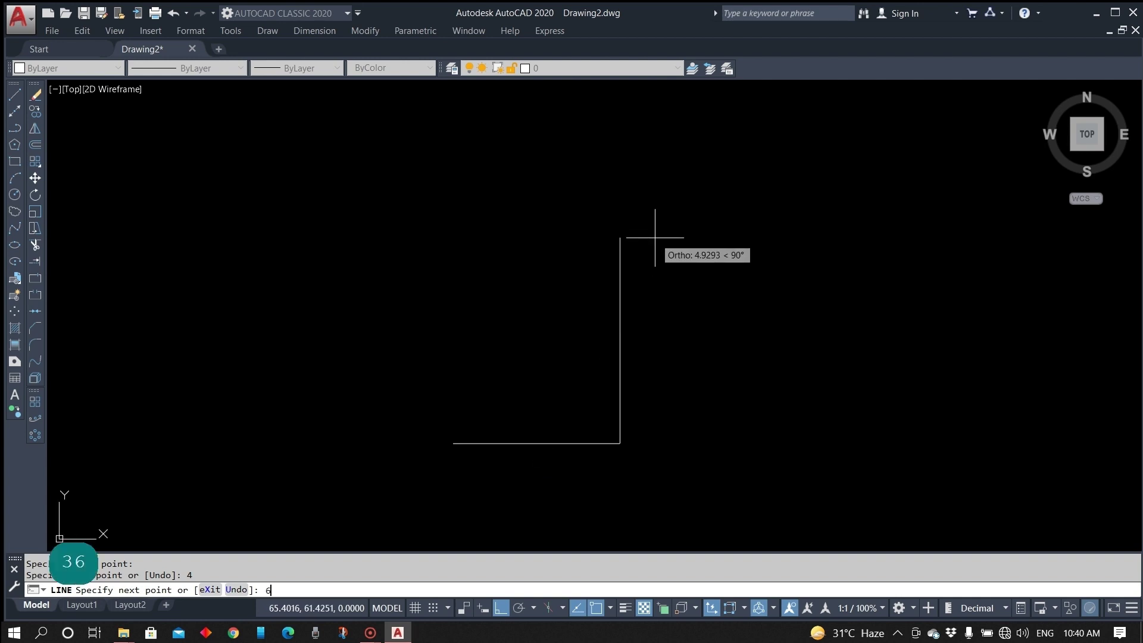
key(Return)
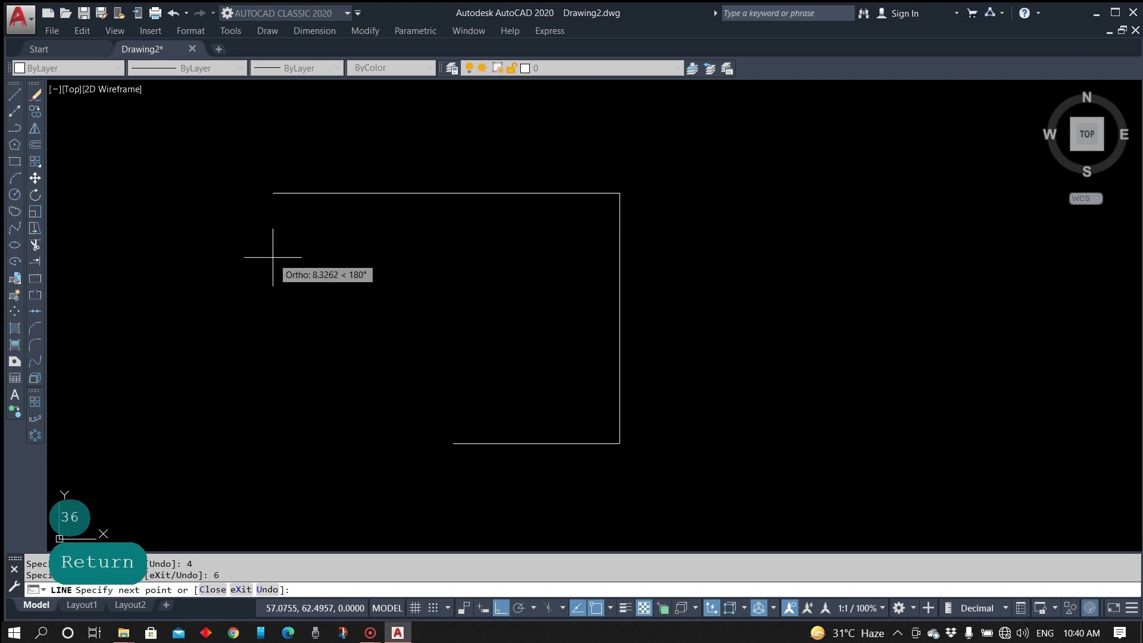
text(4)
key(Return)
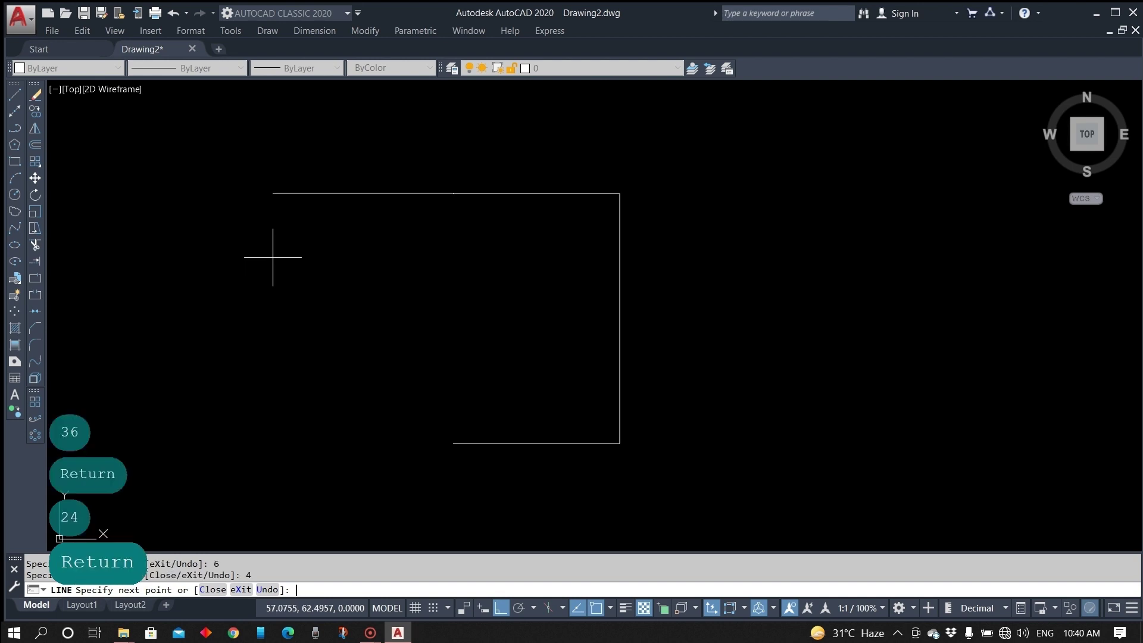
Close the rectangle by drawing its left side down to the starting corner, and end the Line command.
click(454, 443)
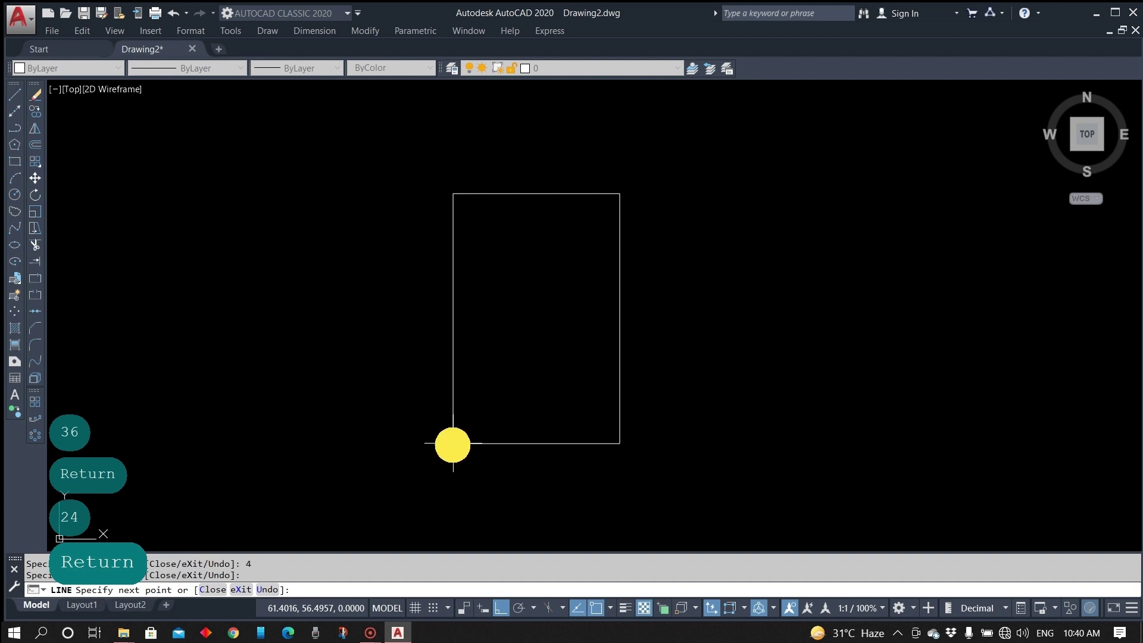
key(space)
key(space)
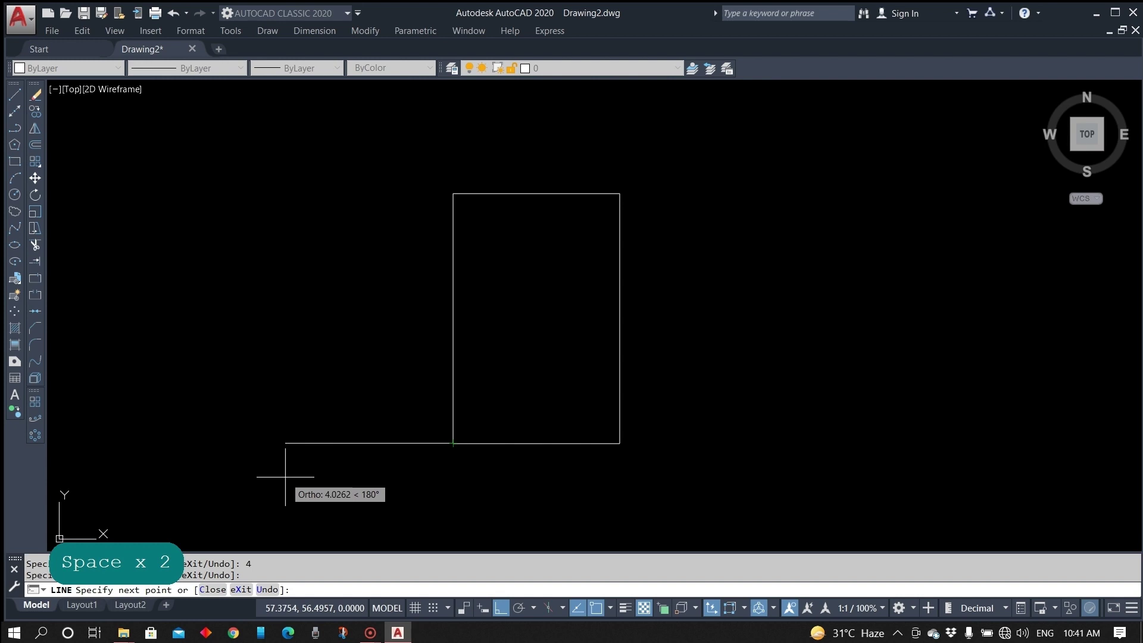
key(Escape)
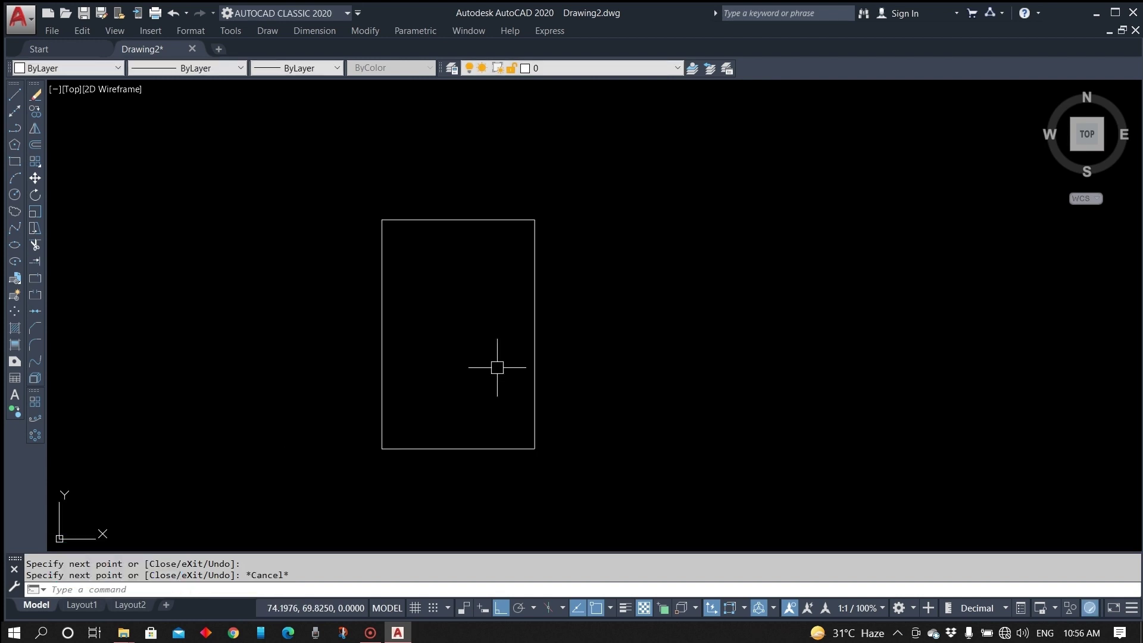
Add a linear dimension to the rectangle's top side, placing it above the shape.
click(314, 30)
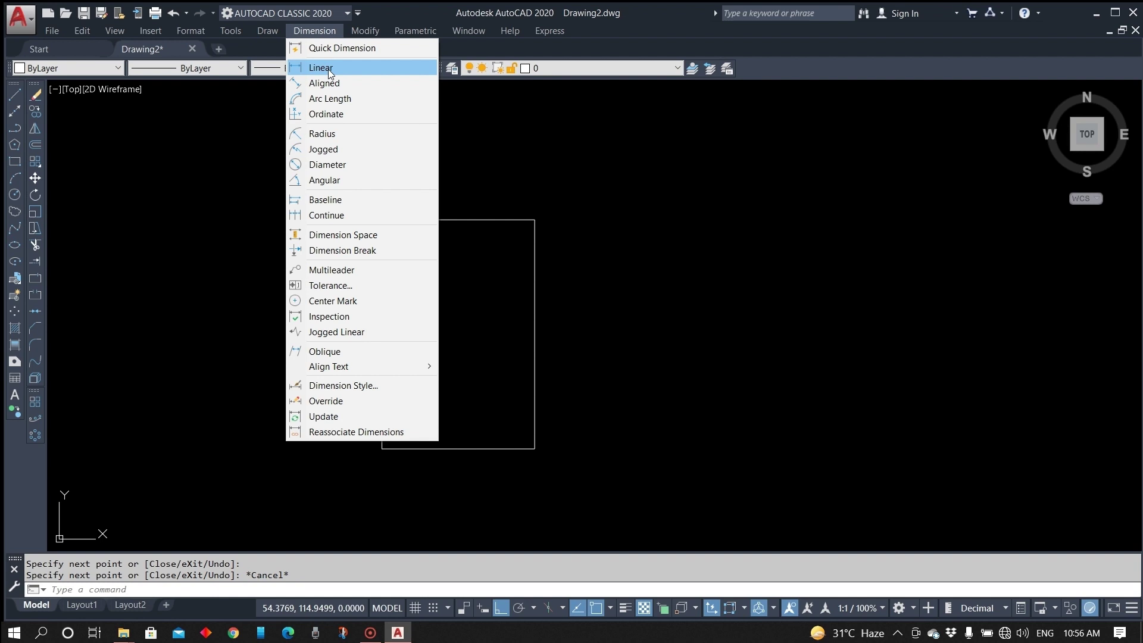
click(328, 69)
click(381, 219)
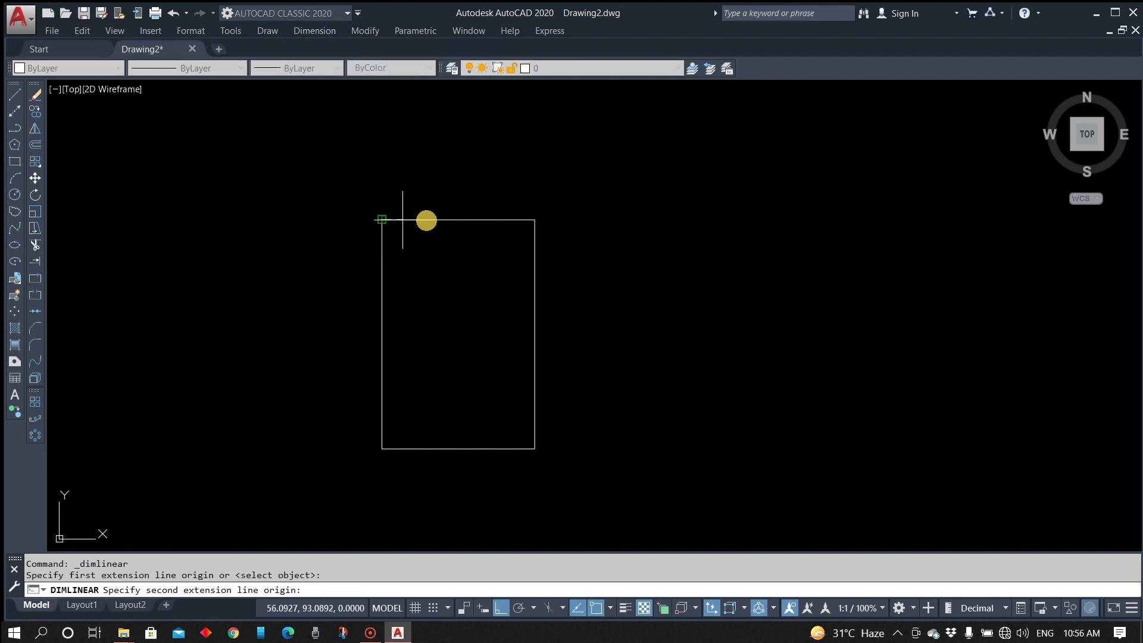
click(534, 219)
click(486, 146)
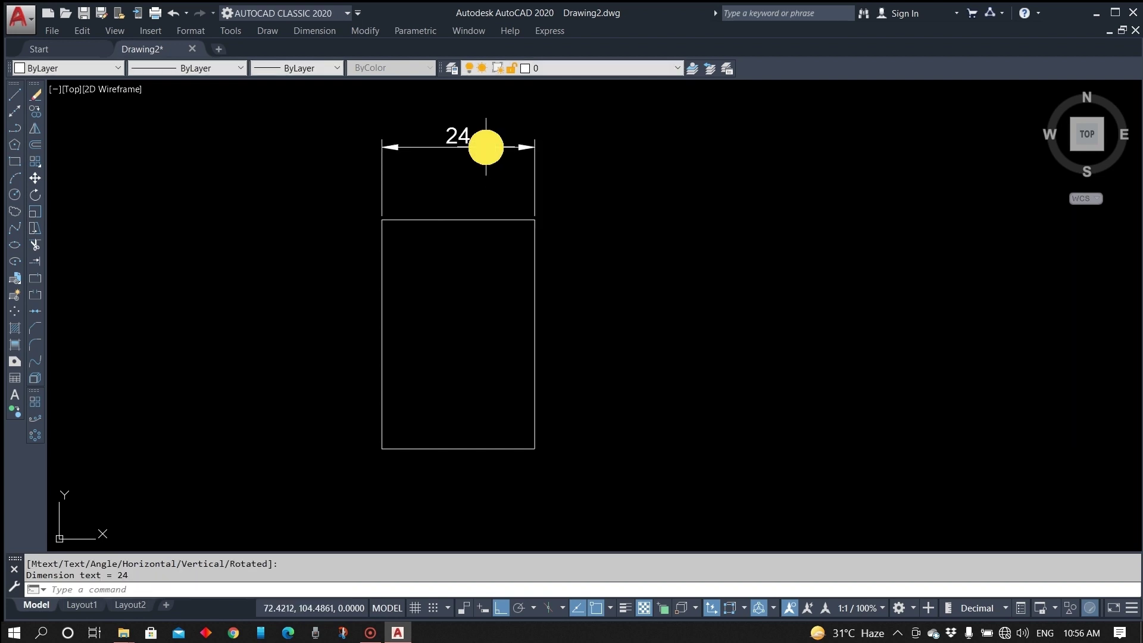
Add a linear dimension to the rectangle's right side, placing it outside the shape.
click(313, 28)
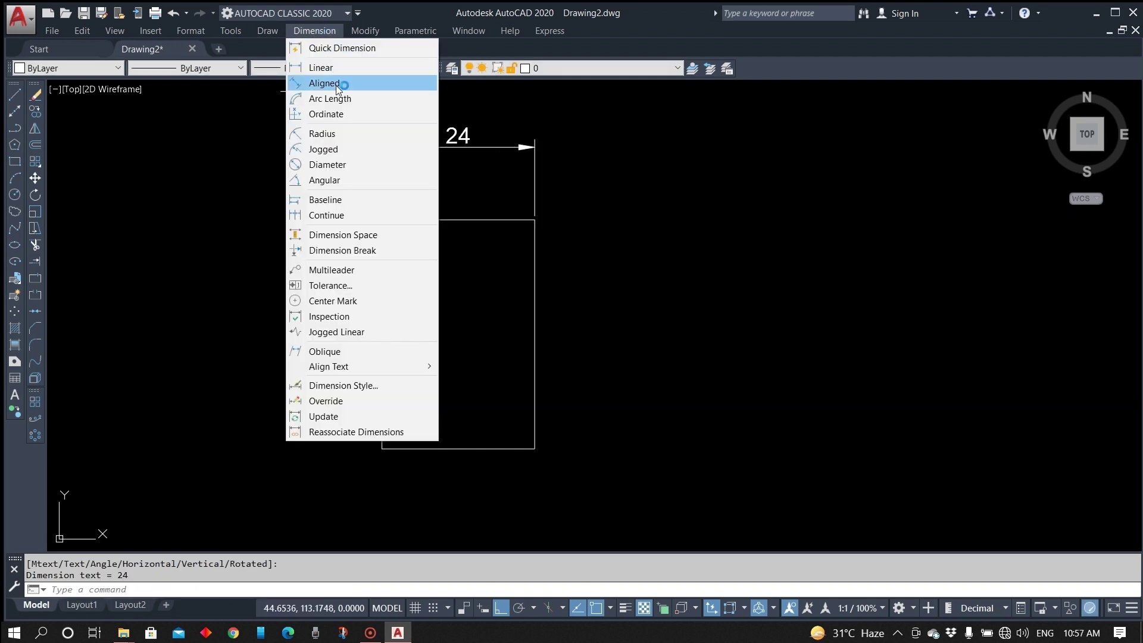
click(324, 65)
click(535, 219)
click(535, 448)
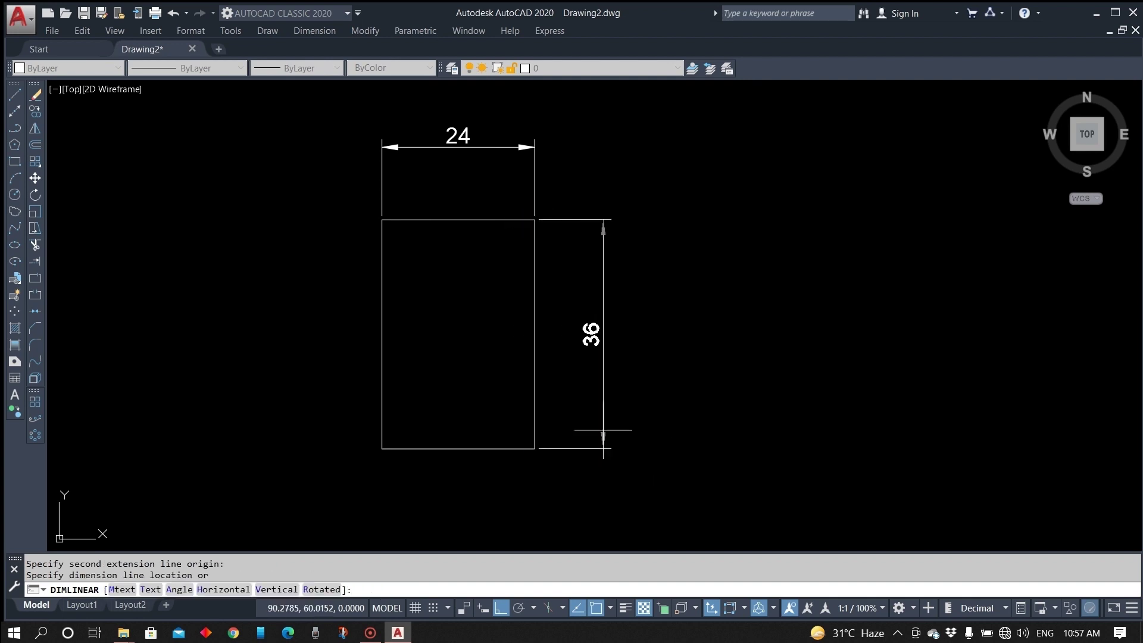
click(623, 405)
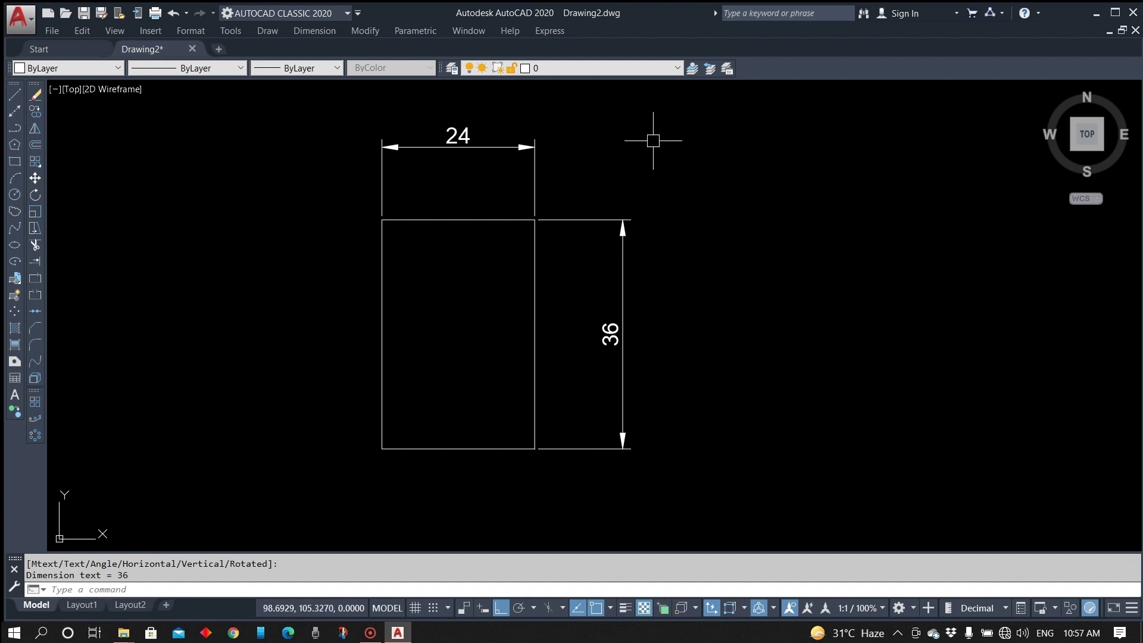
Select the rectangle together with its dimensions using a crossing window and delete everything.
click(654, 120)
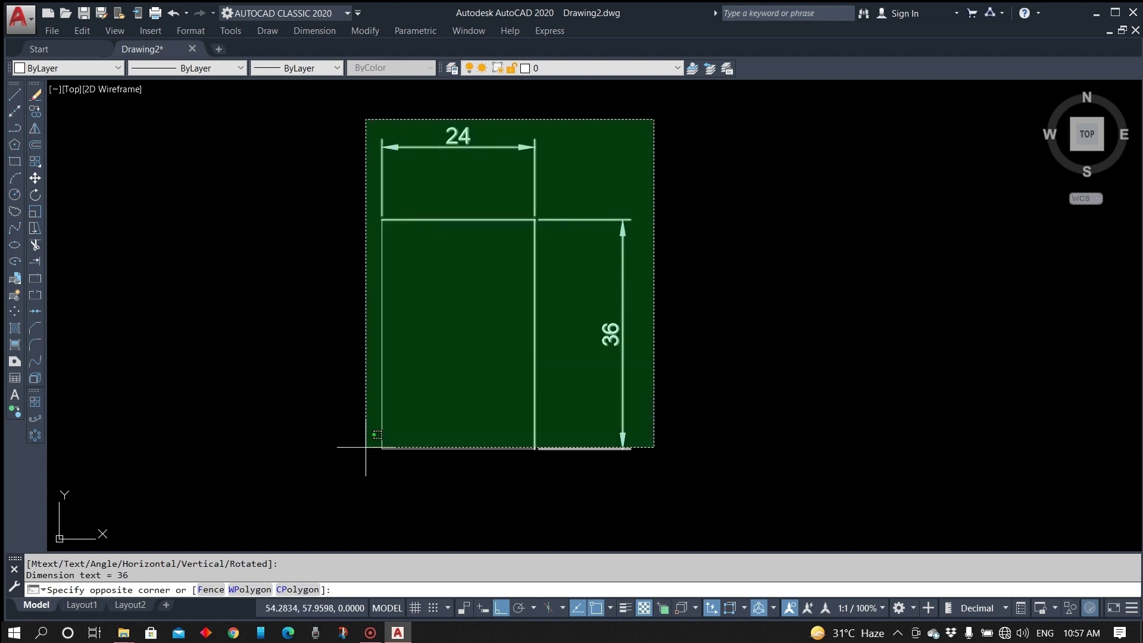
click(333, 503)
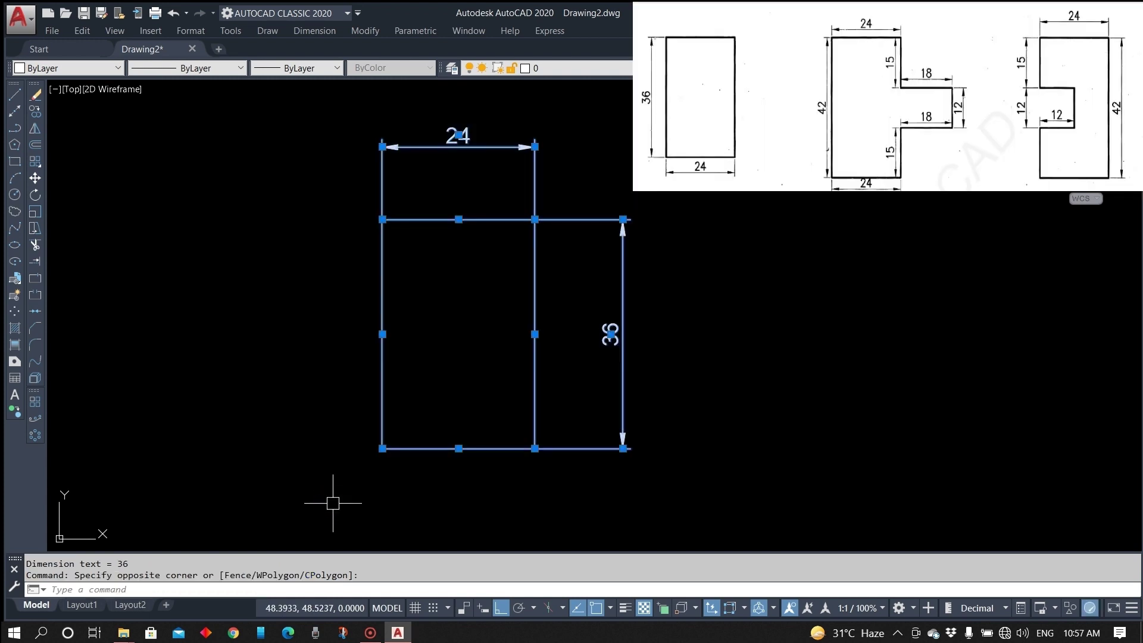
key(Delete)
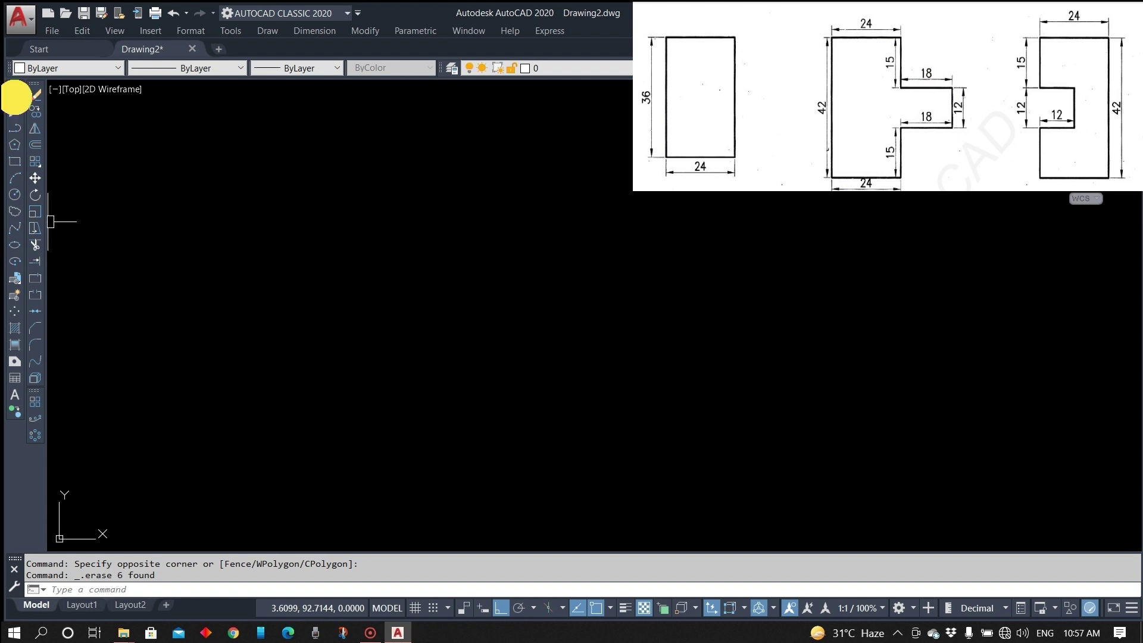
Start the second outline with a 24-unit horizontal line to the right and a 15-unit vertical line upward.
click(15, 95)
click(220, 466)
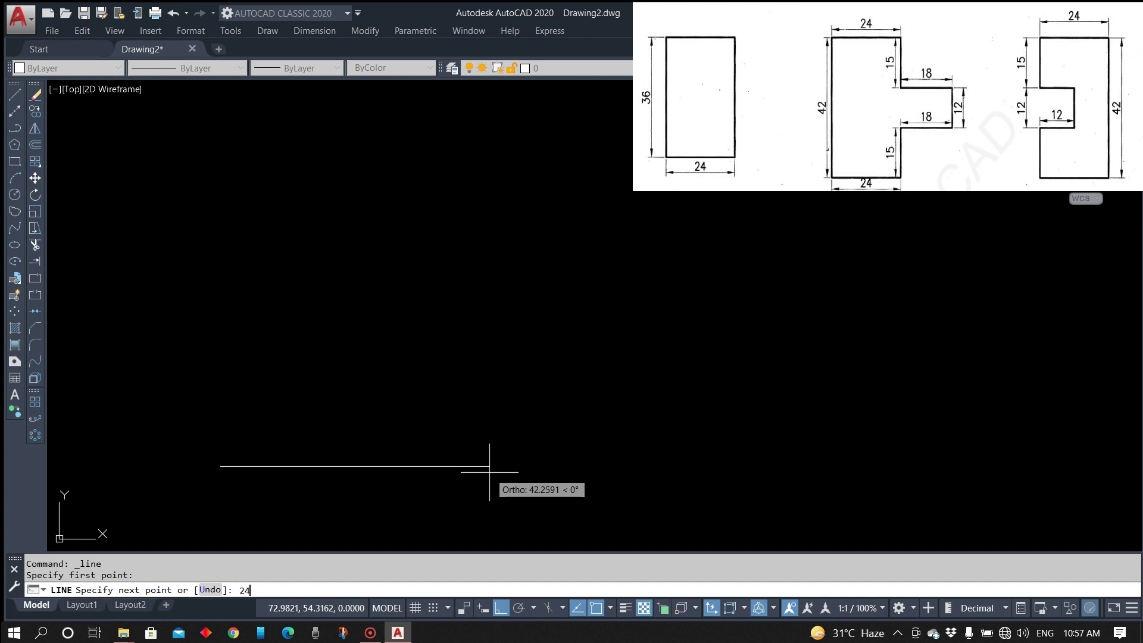
key(Return)
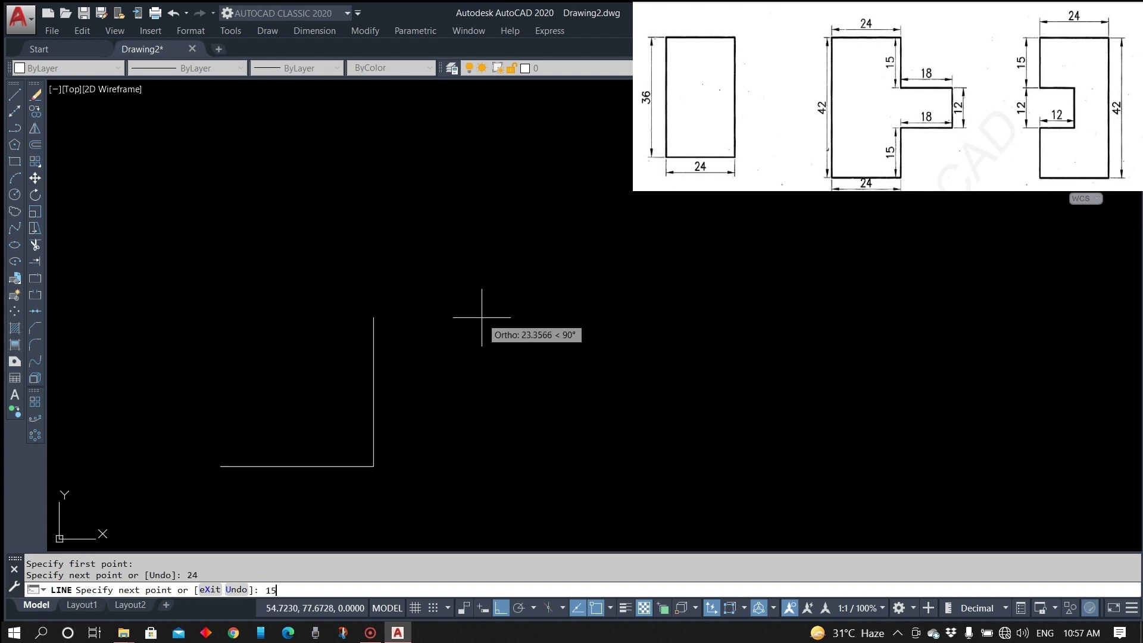
text(15)
key(Return)
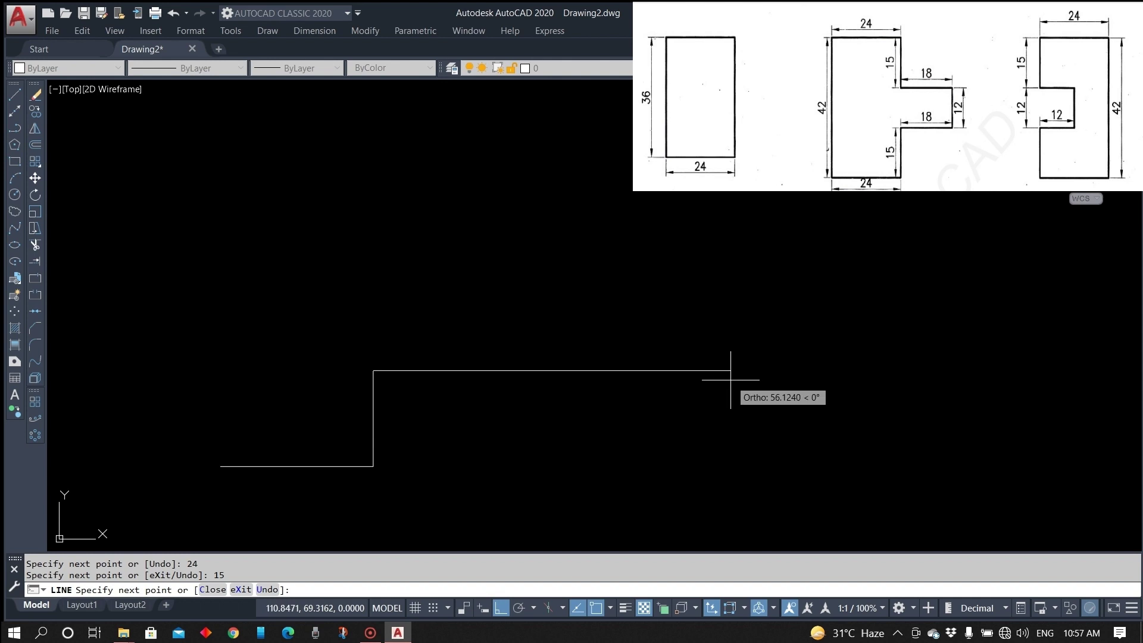
Continue the outline with the protruding tab: 18 units right, 12 units up and 18 units back left.
key(Return)
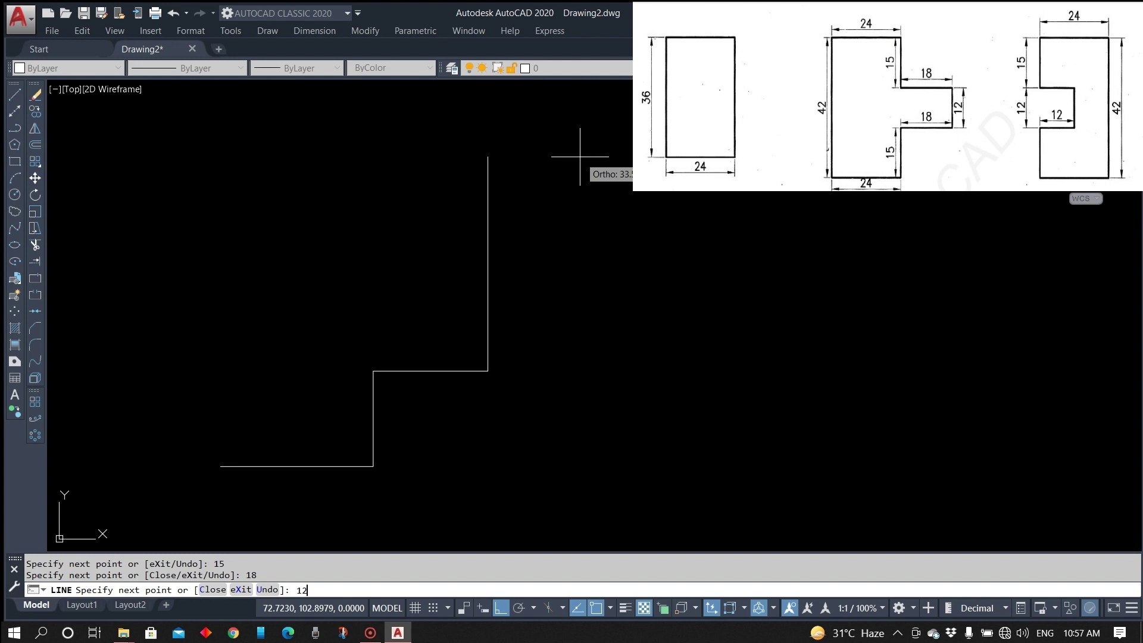
key(Return)
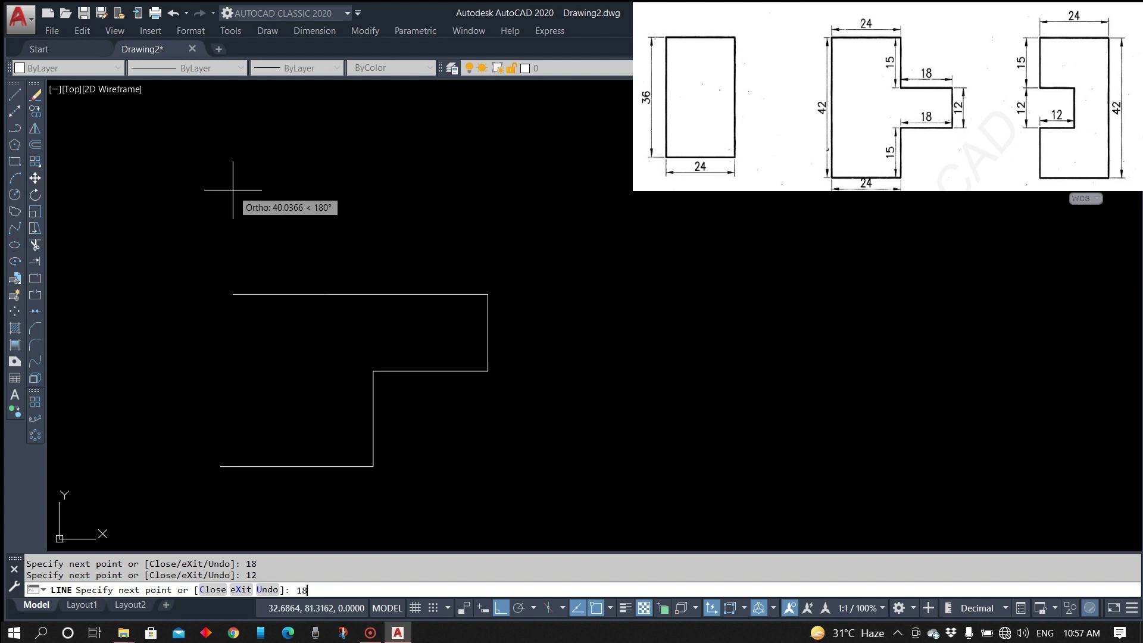
text(18)
key(Return)
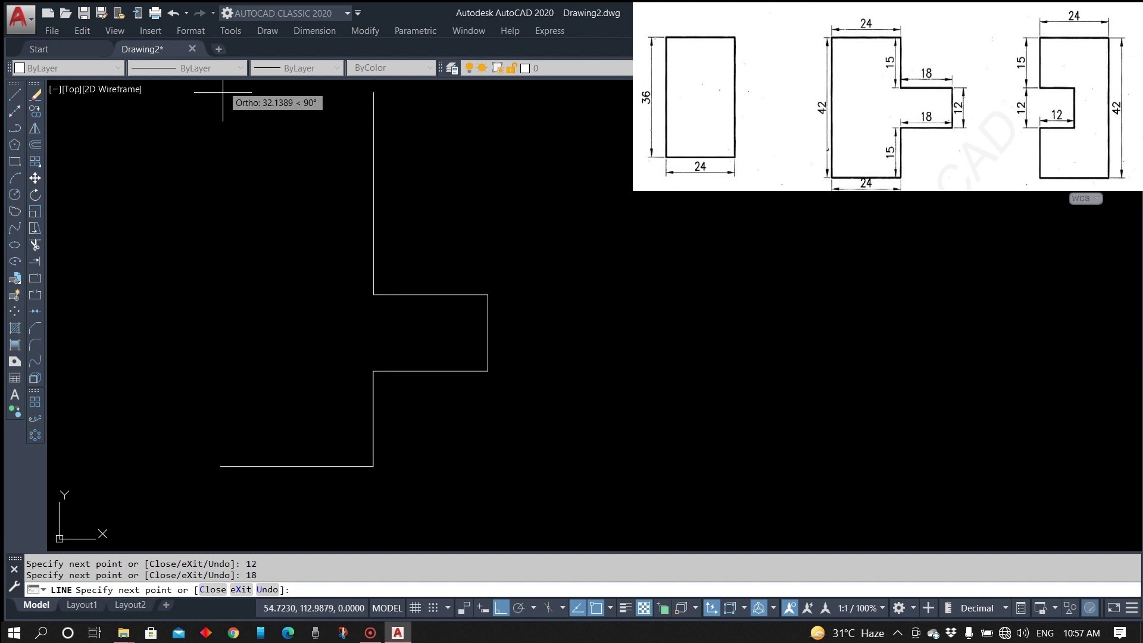
Complete the outline with lines 15 units up, 24 units left and 42 units down to the starting point.
text(15)
key(Return)
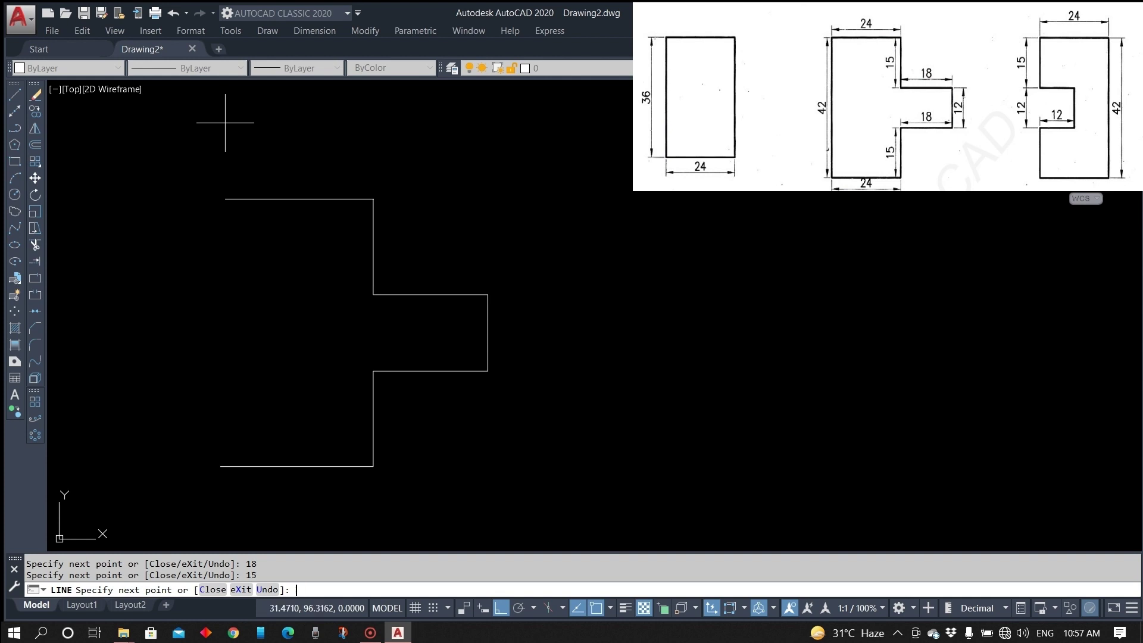
text(24)
key(Return)
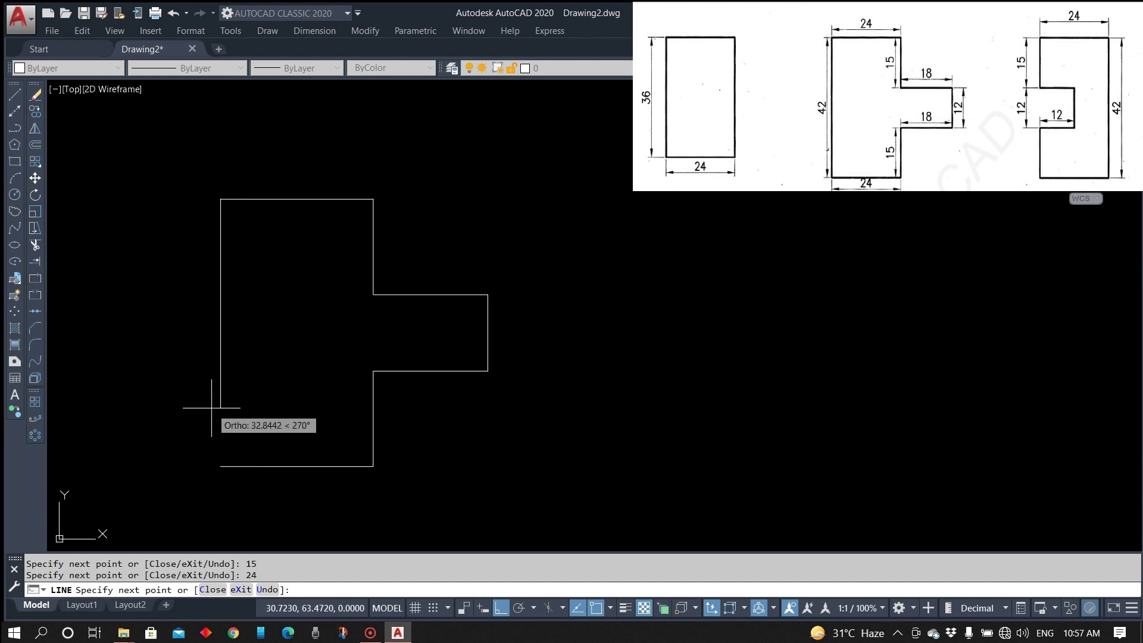
key(Return)
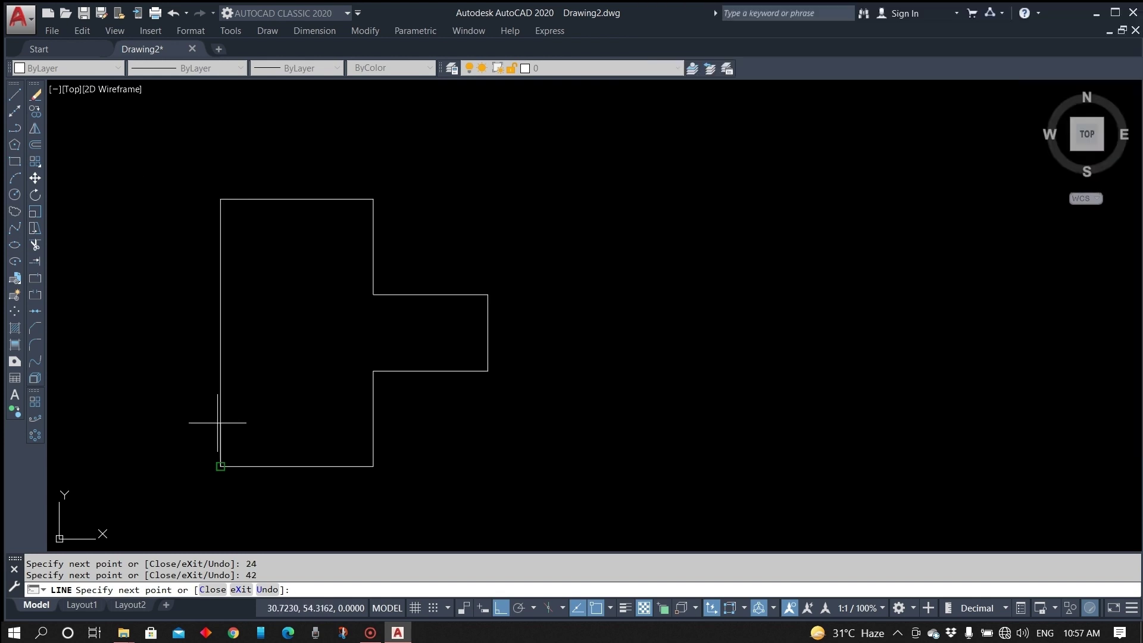
key(Escape)
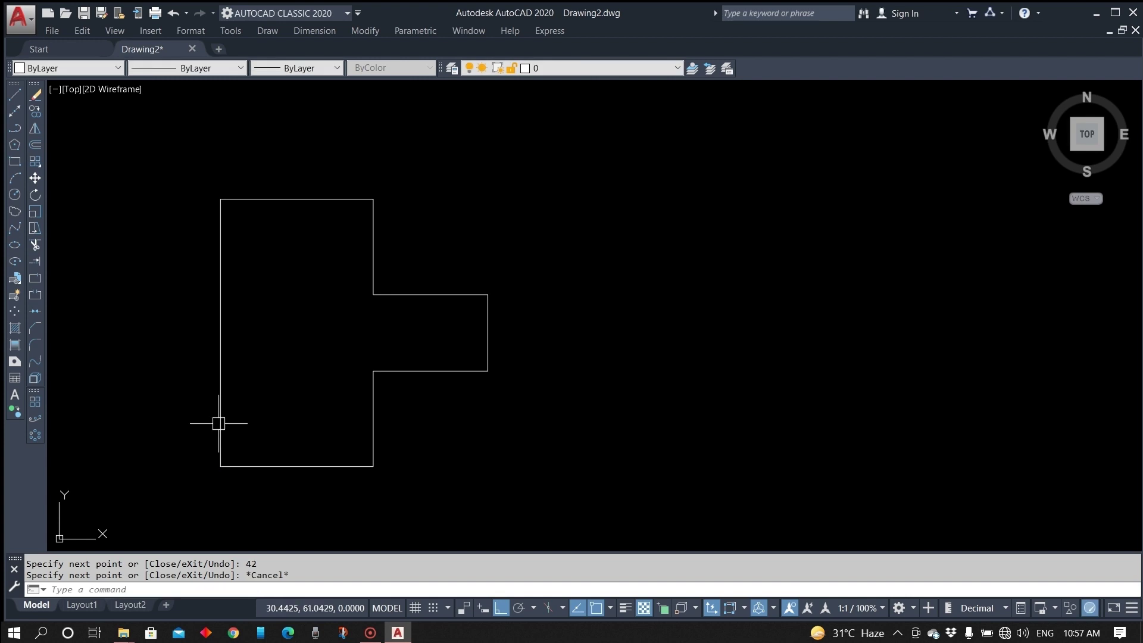
Add a linear dimension above the top edge of the outline.
click(316, 31)
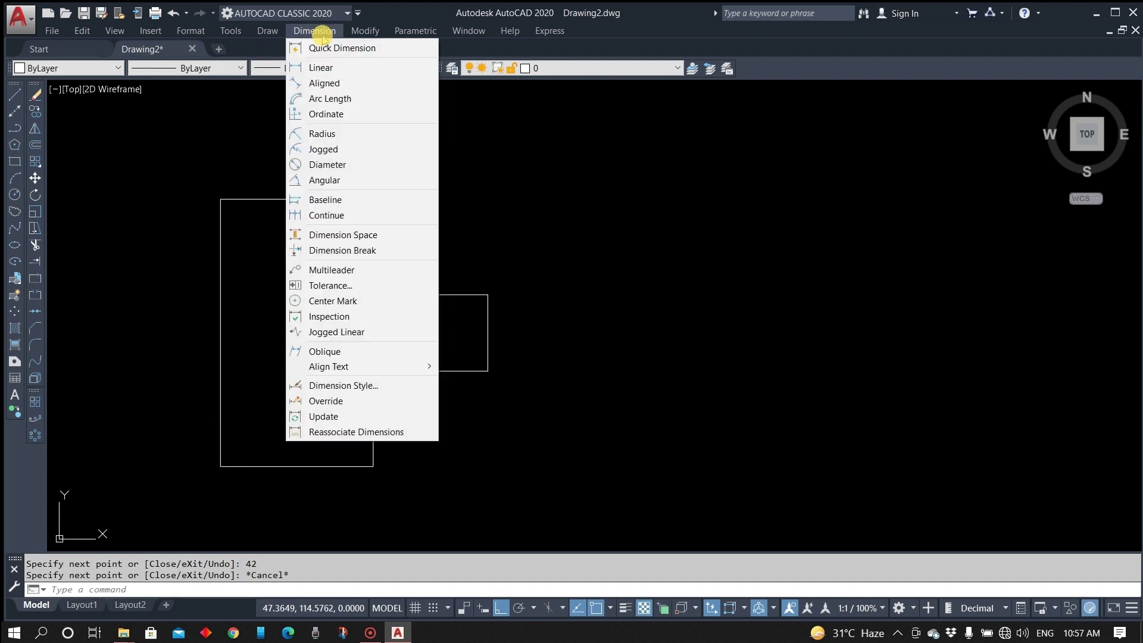
click(324, 67)
click(223, 198)
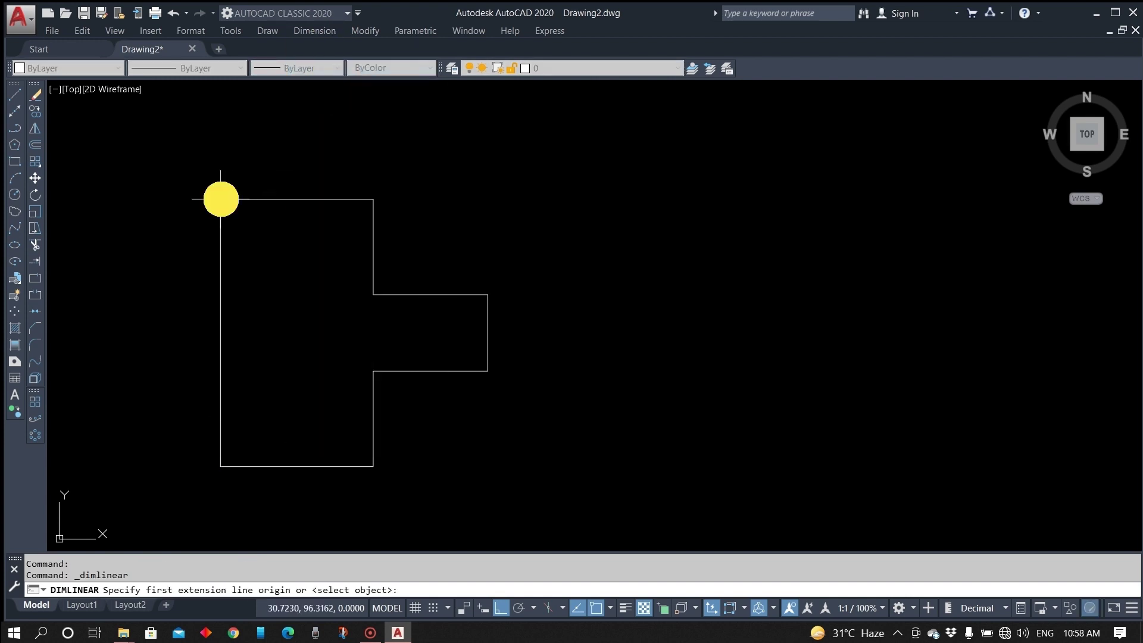
click(370, 197)
click(371, 159)
Add a linear dimension above the upper edge of the protruding tab.
click(325, 34)
click(331, 66)
click(373, 294)
click(488, 294)
click(484, 262)
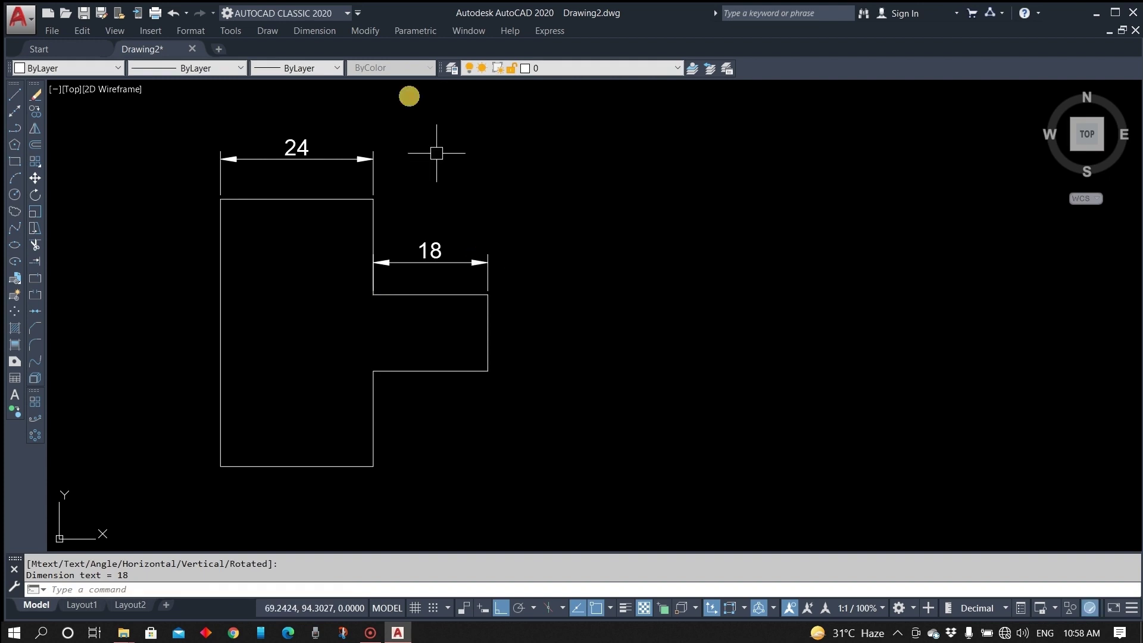
Add a linear dimension to the vertical edge below the tab, placing it inside the shape.
click(311, 35)
click(325, 68)
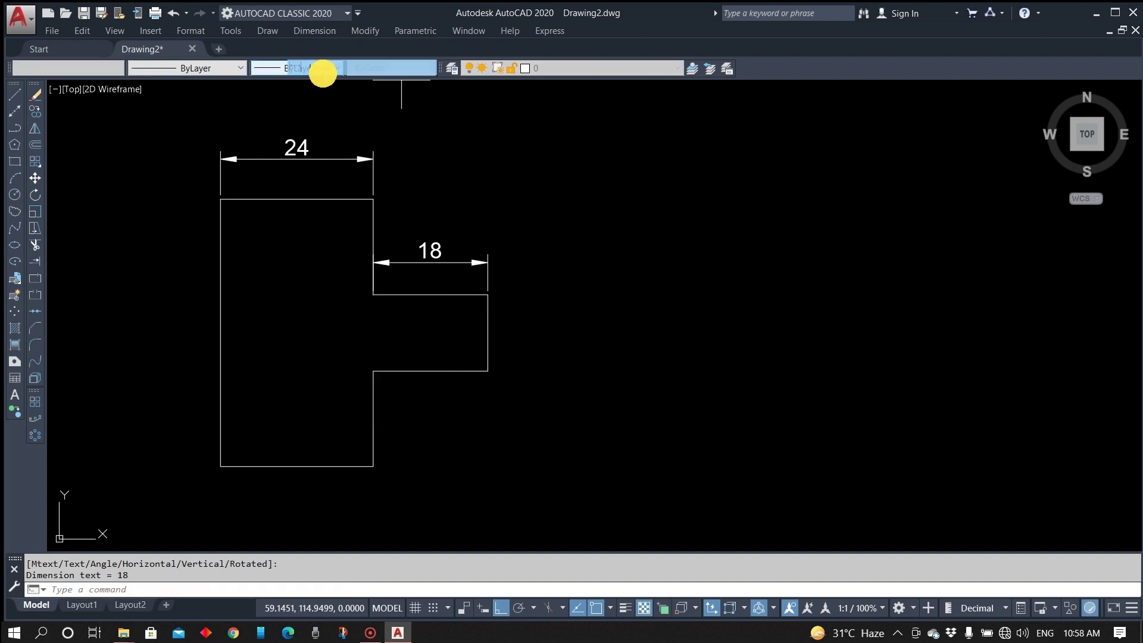
click(374, 370)
click(373, 466)
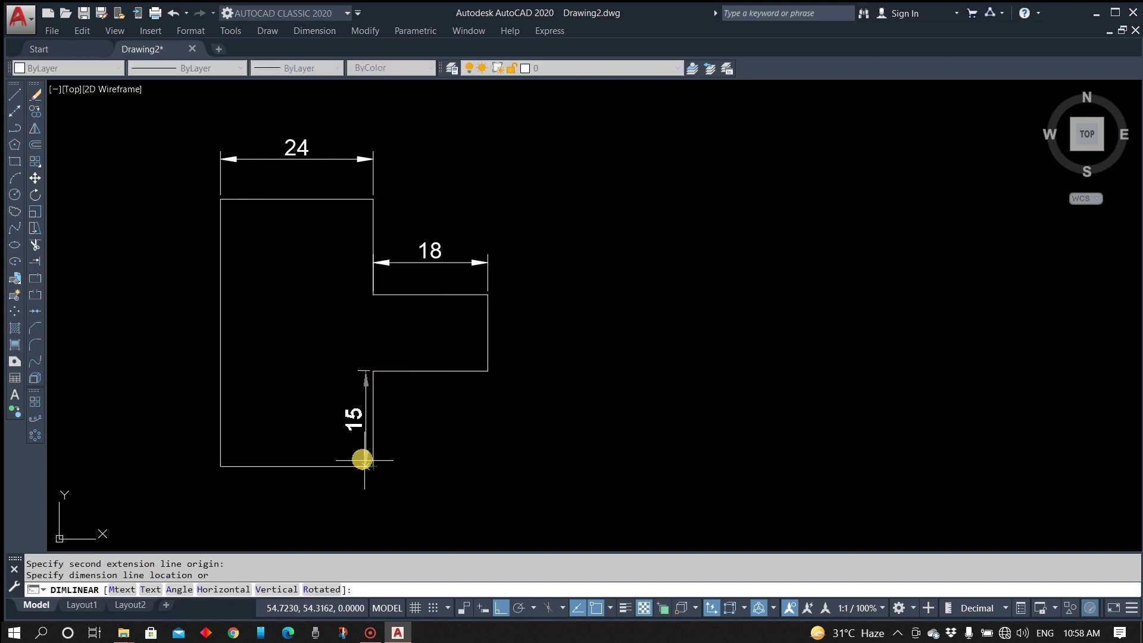
click(351, 444)
Add a linear dimension to the full left side of the outline, placing it outside the shape.
click(304, 35)
click(324, 68)
click(220, 199)
click(221, 466)
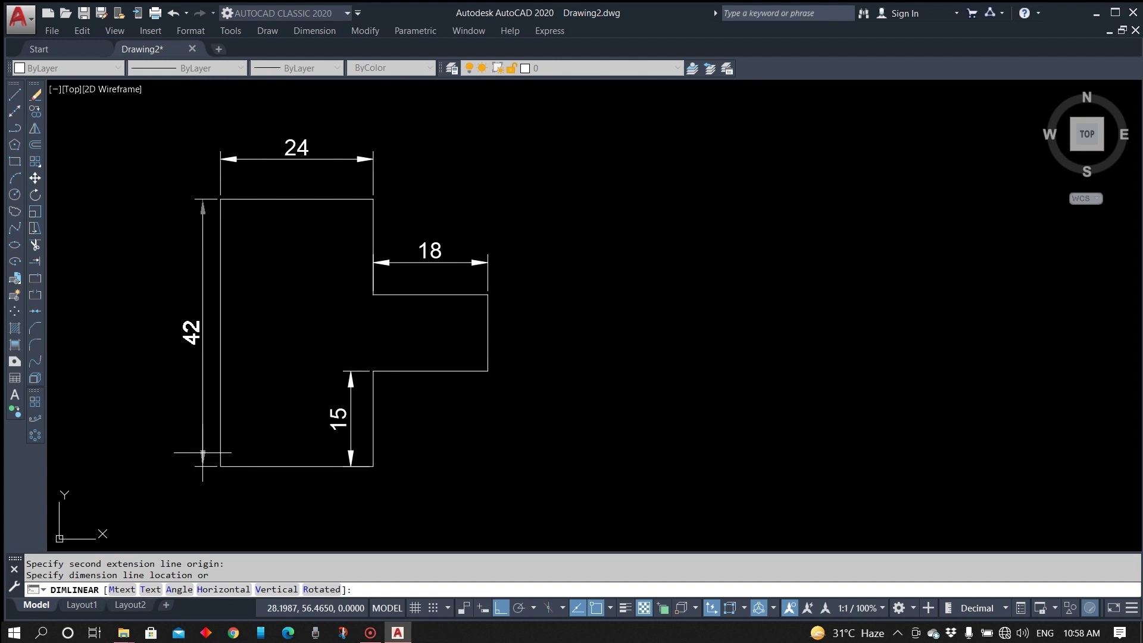
click(181, 455)
middle_drag(534, 371, 534, 385)
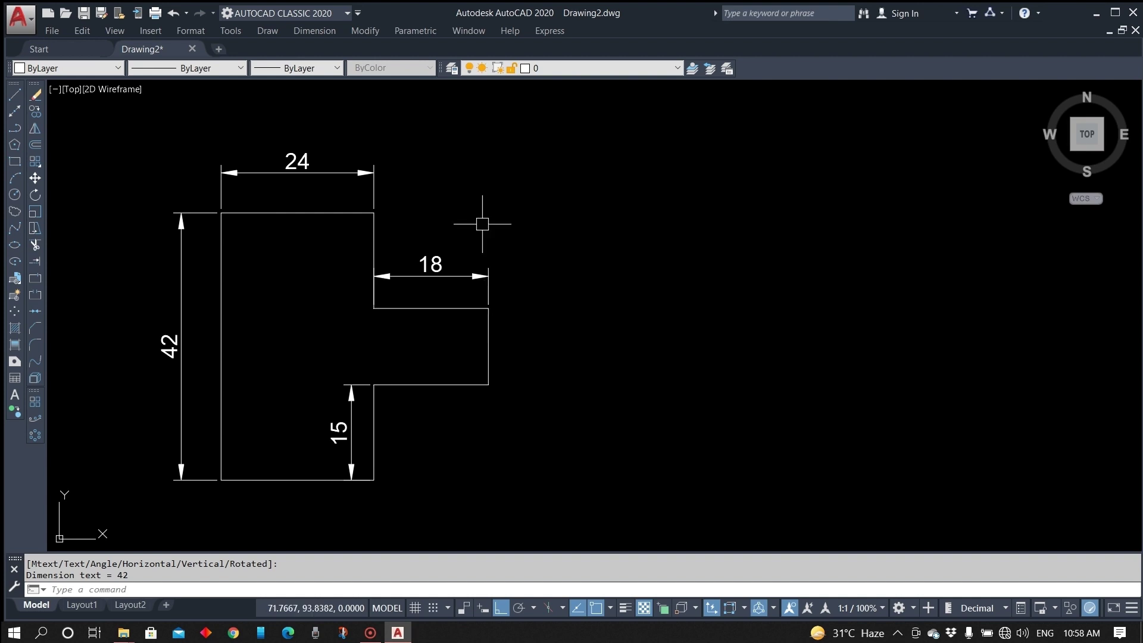
Select the tabbed outline and all its dimensions with a crossing window and delete them.
click(576, 124)
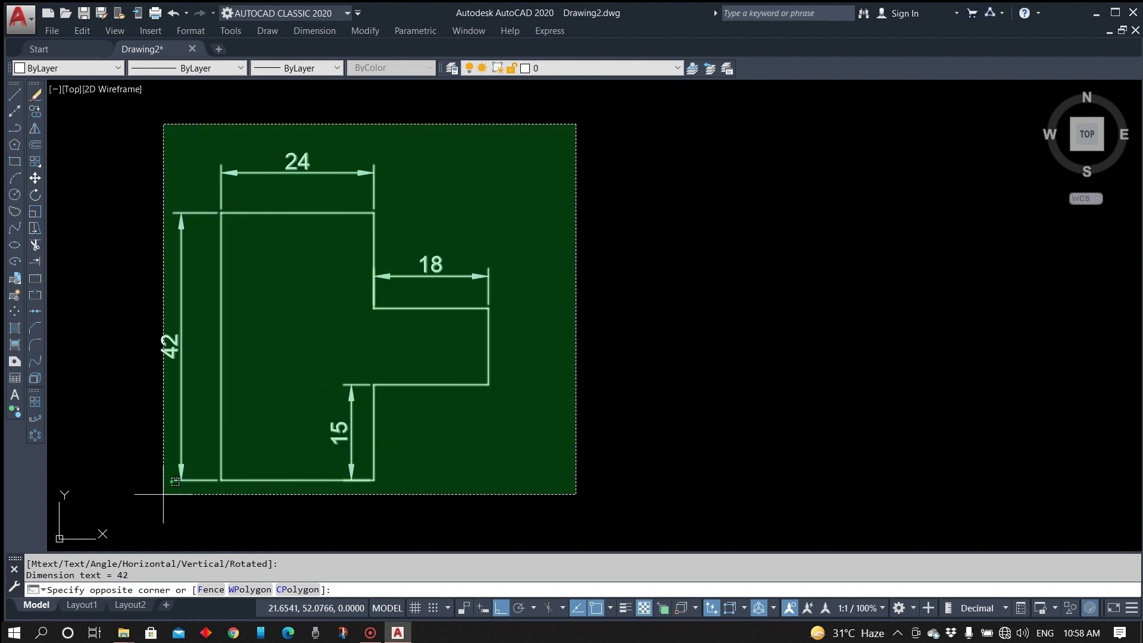
click(115, 529)
key(Delete)
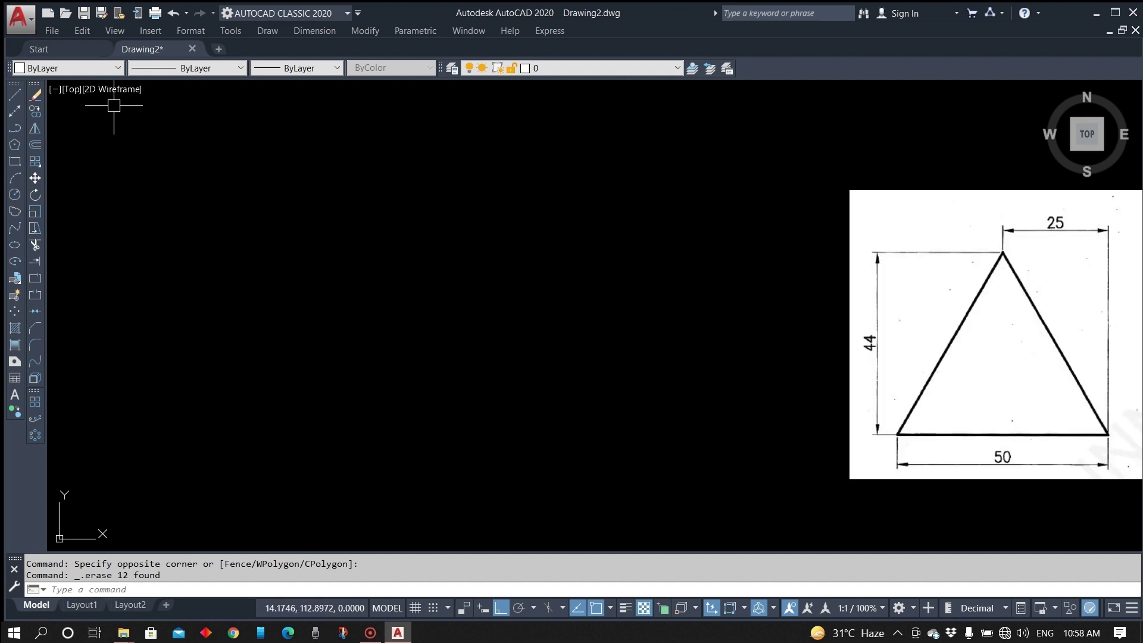
Draw the triangle's base as a 50-unit horizontal line to the right and end the Line command.
click(15, 95)
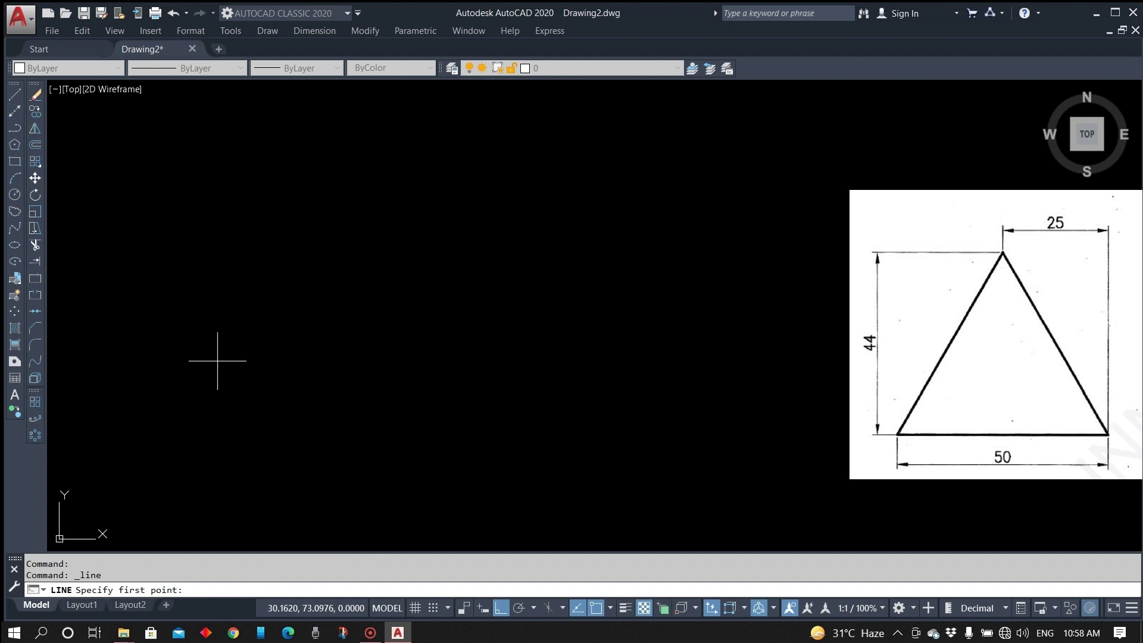
click(222, 409)
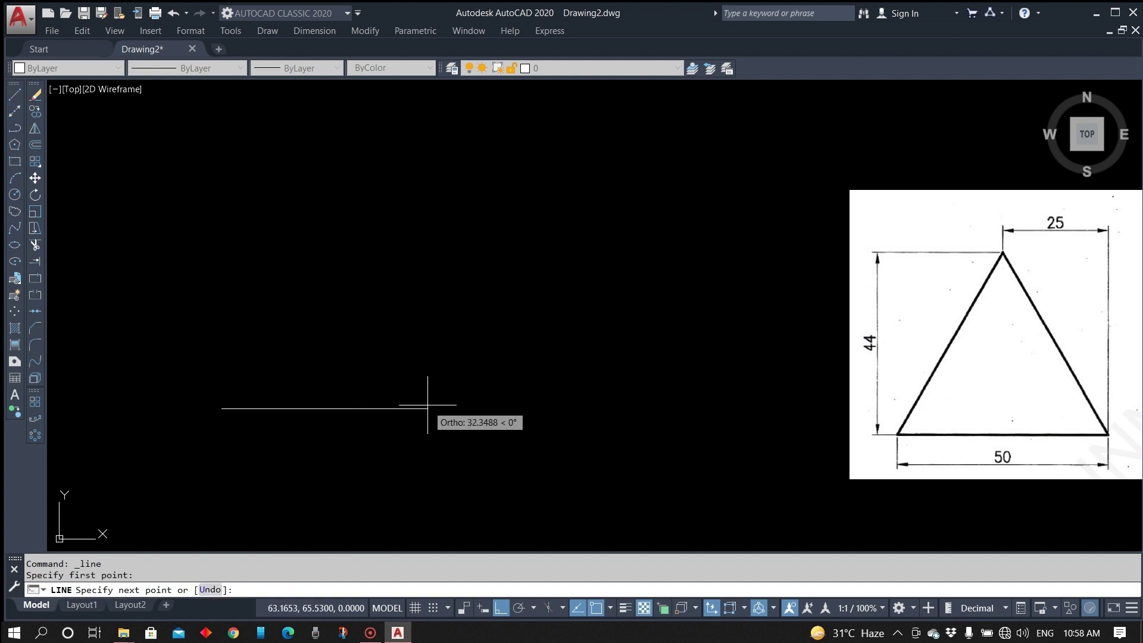
text(50)
key(Return)
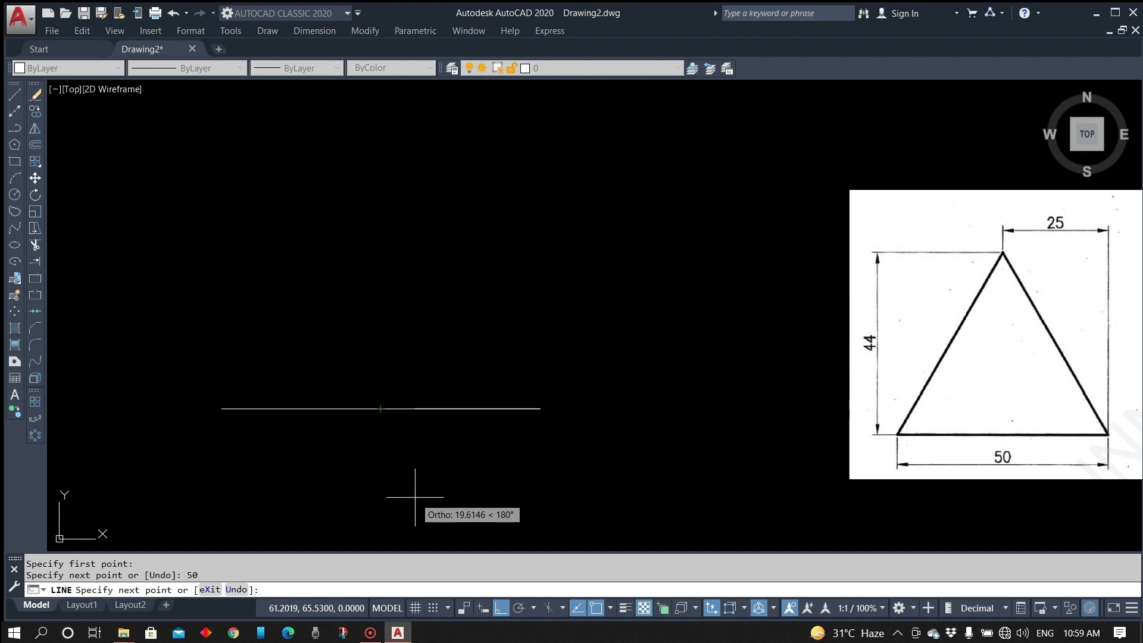
key(Escape)
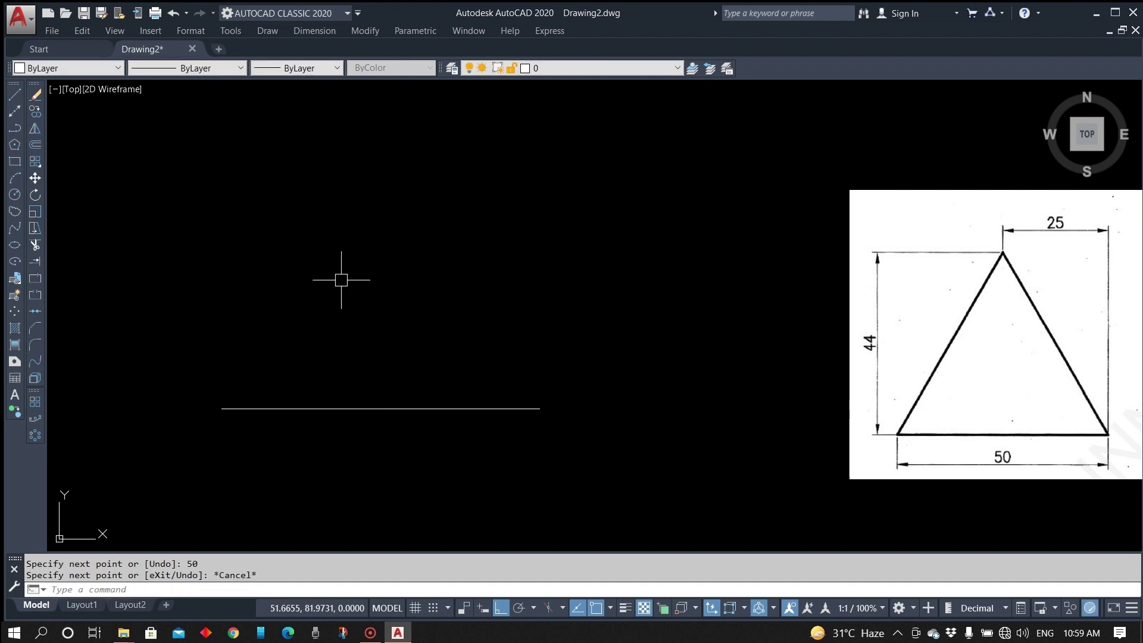
Draw a 44-unit vertical line upward from the midpoint of the triangle's base.
click(16, 95)
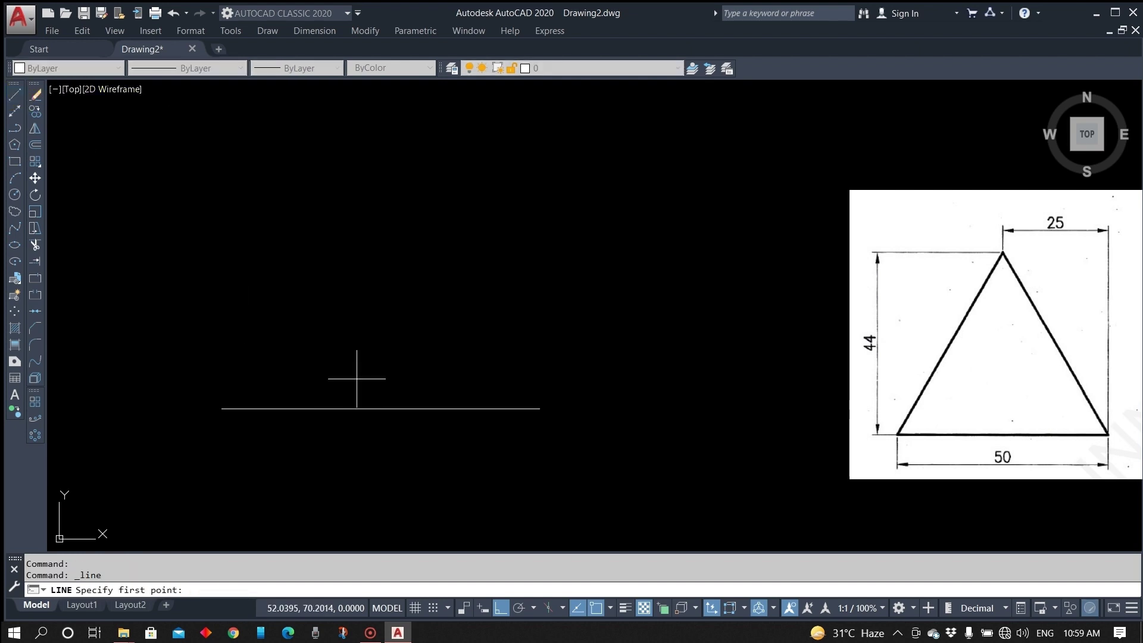
click(381, 408)
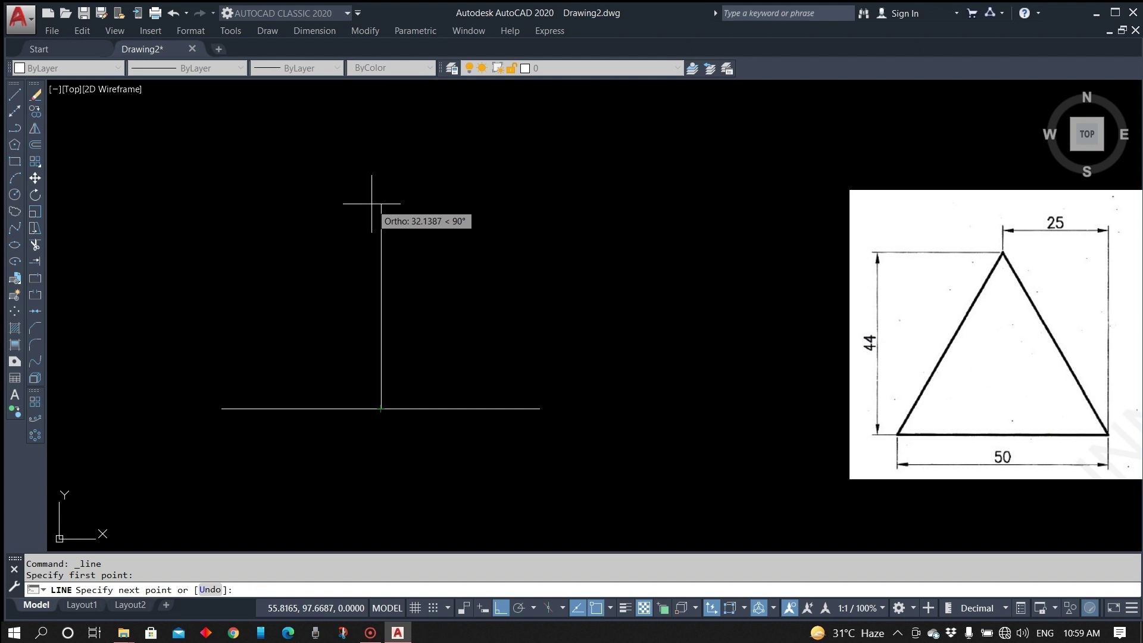
key(Return)
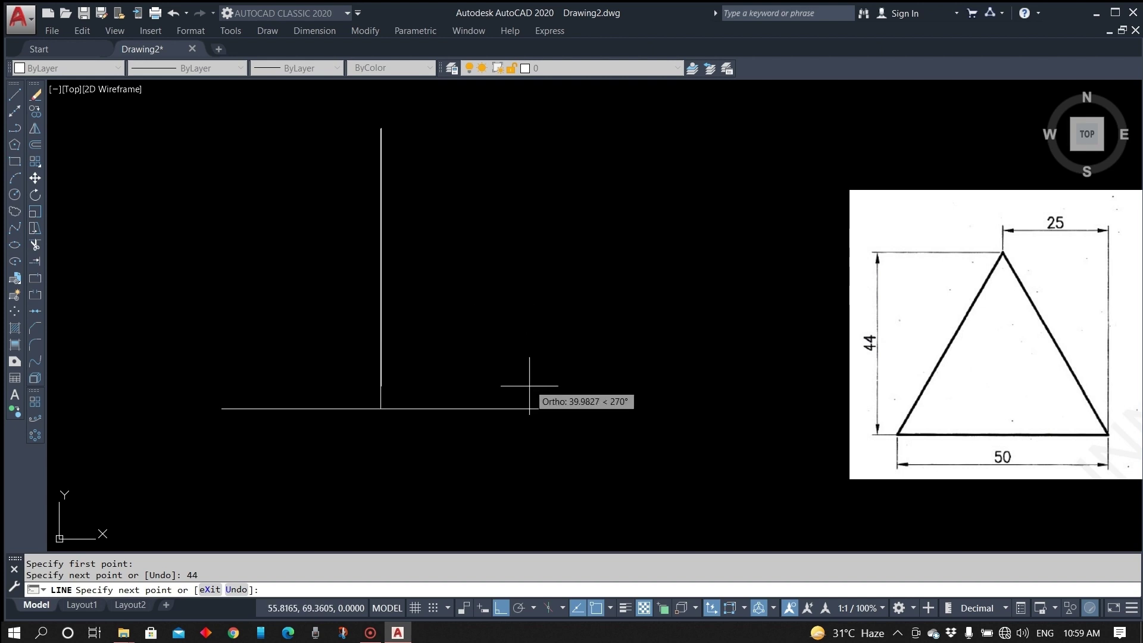
Turn Ortho mode off and draw the triangle's two slanted sides from the apex to both ends of the base.
click(499, 608)
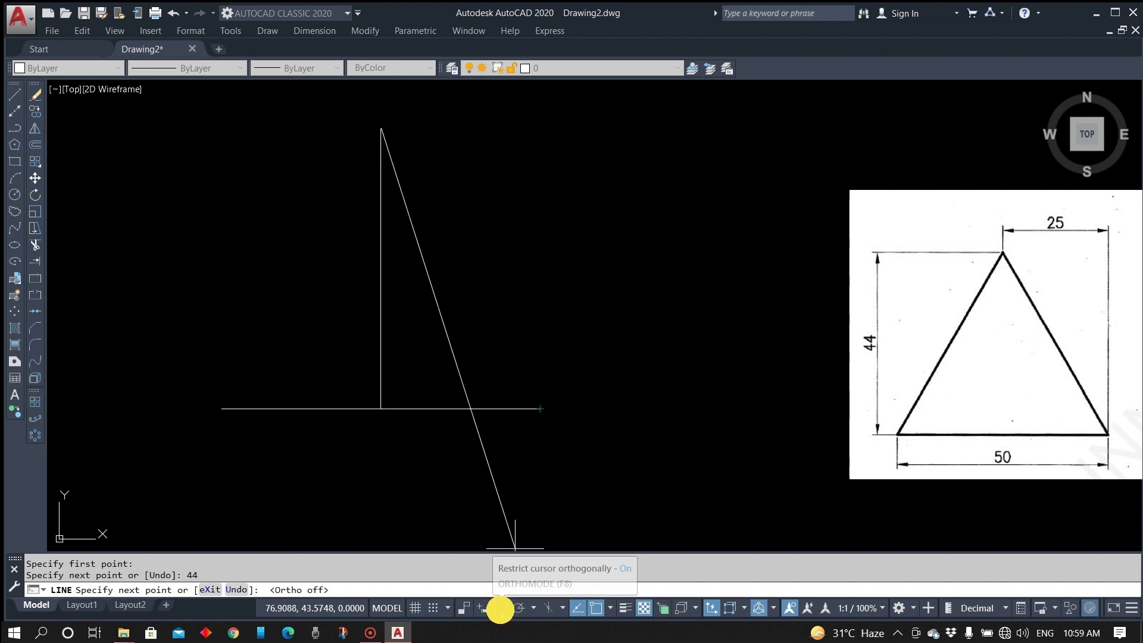
click(540, 408)
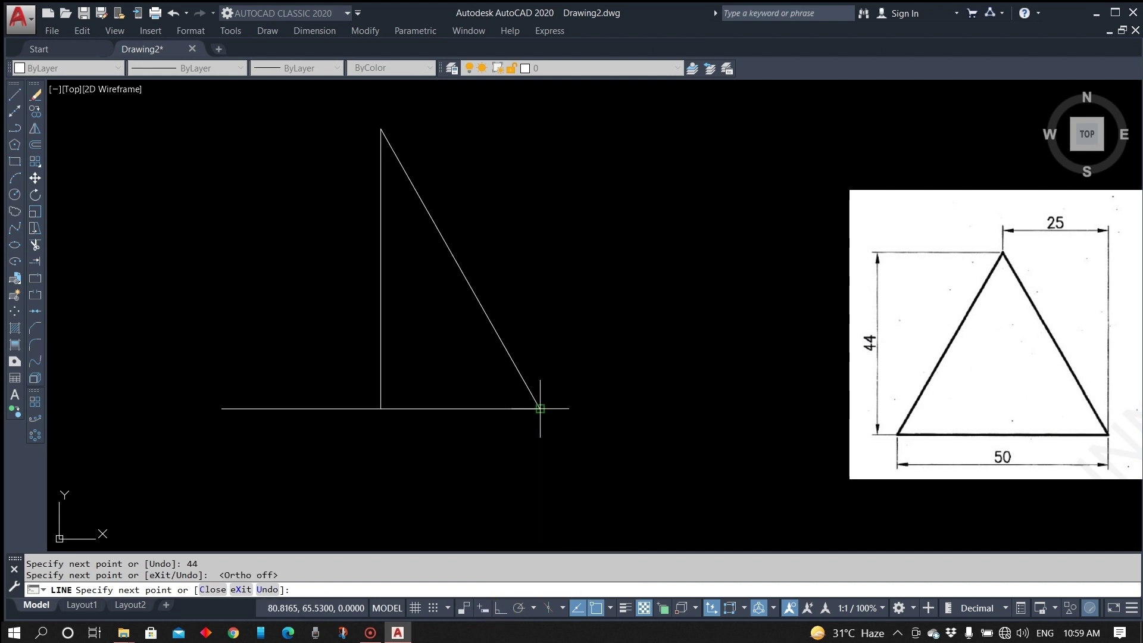
key(Escape)
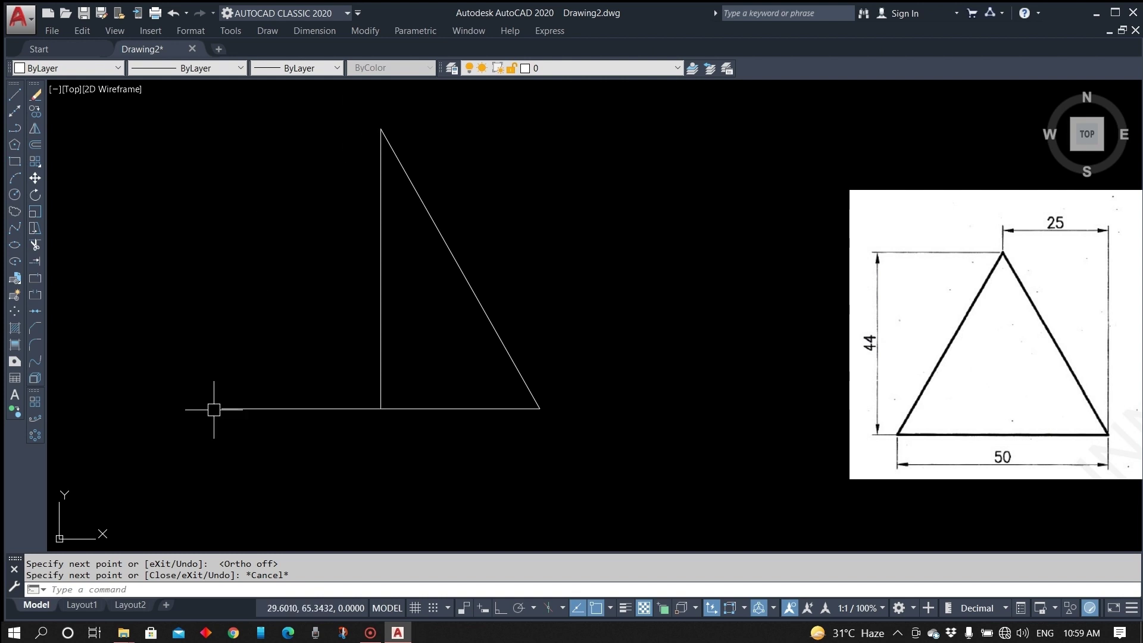
click(14, 93)
click(381, 129)
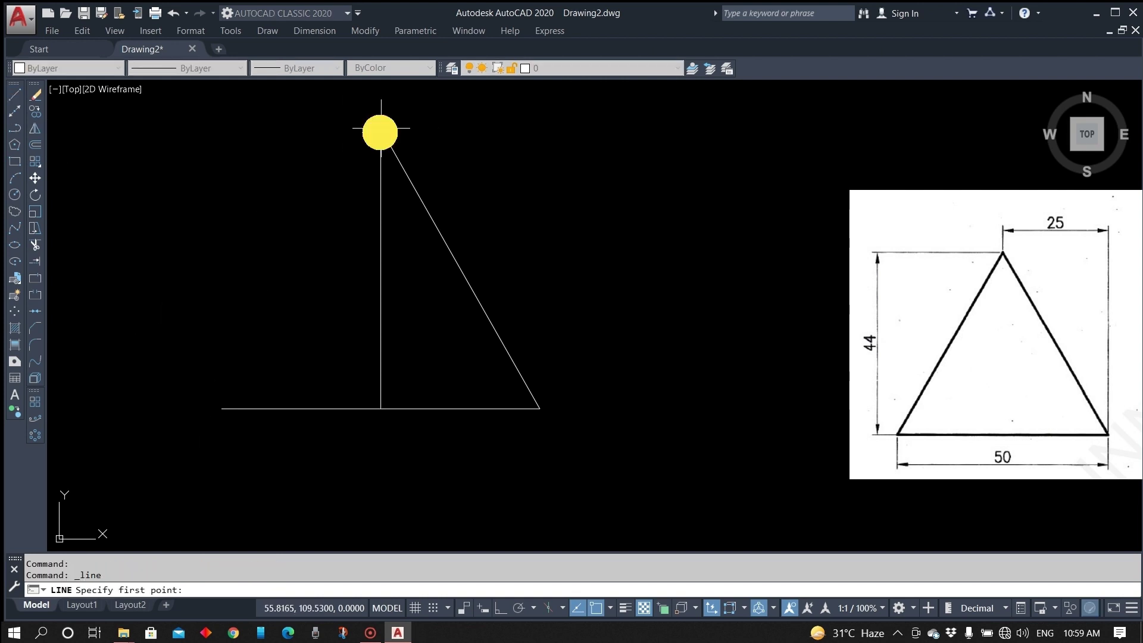
click(221, 408)
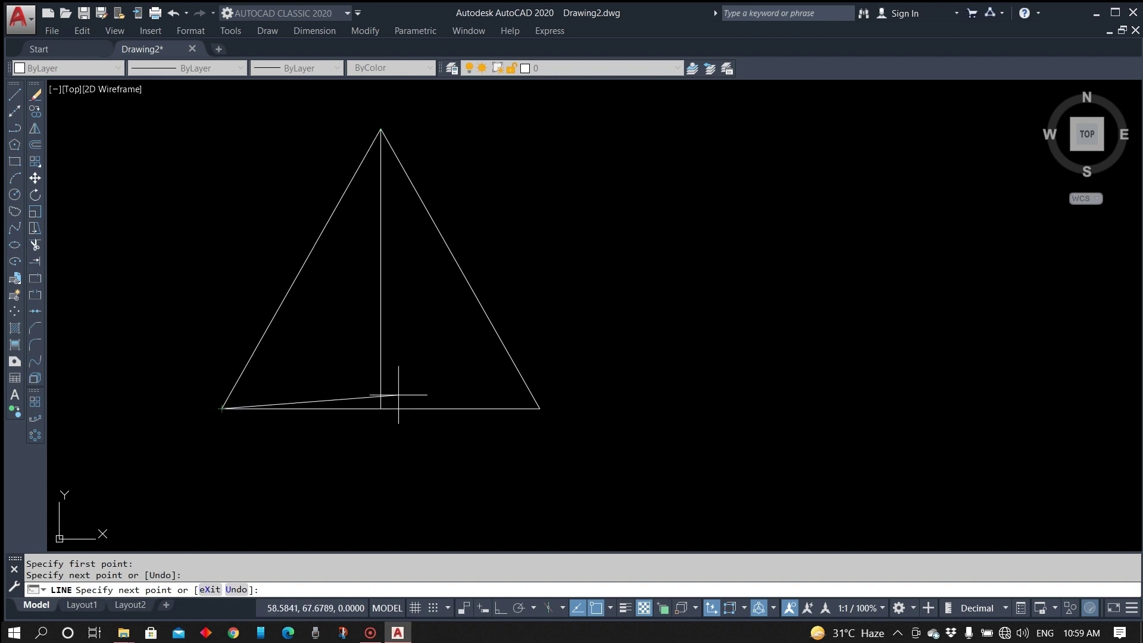
key(Escape)
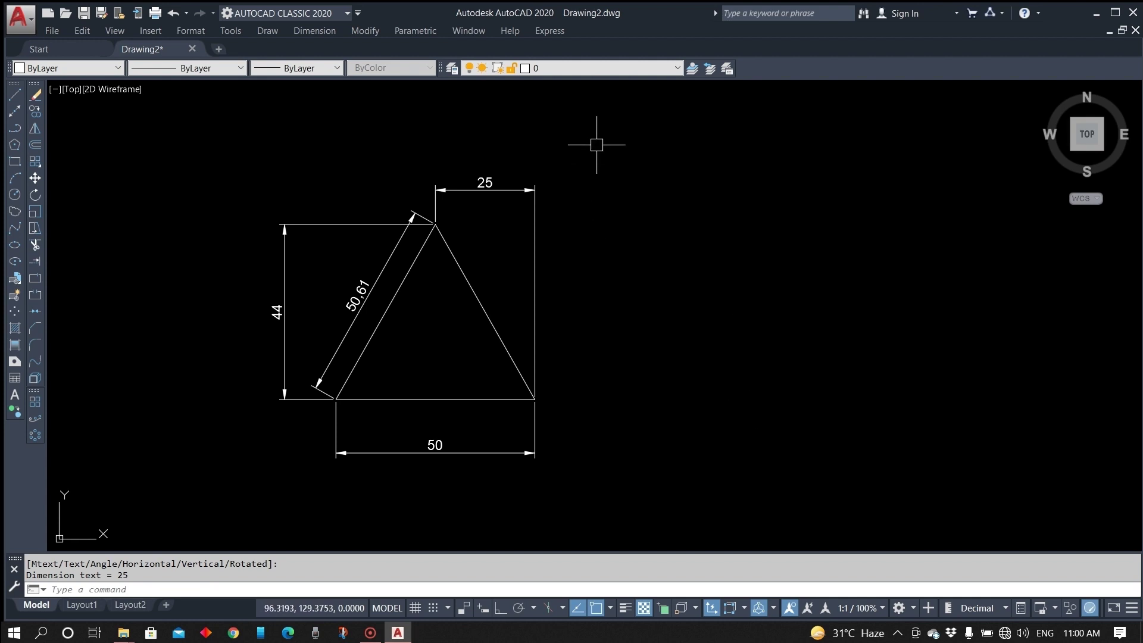
Select the triangle and all its dimensions with a selection window and delete them.
middle_drag(658, 299, 614, 300)
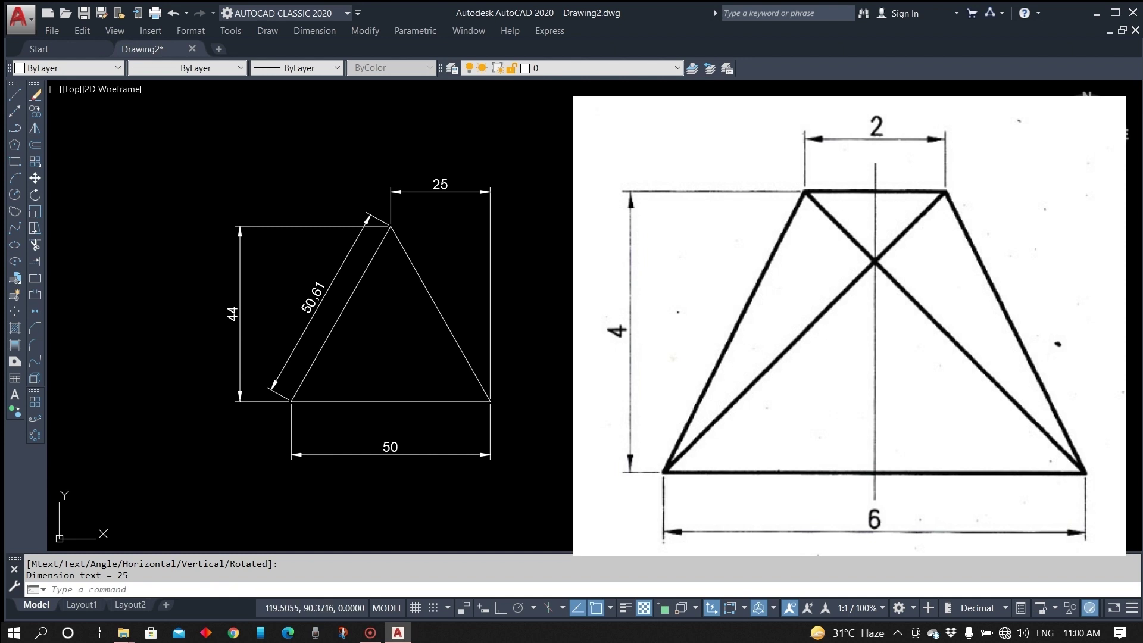
drag(214, 167, 512, 470)
key(Delete)
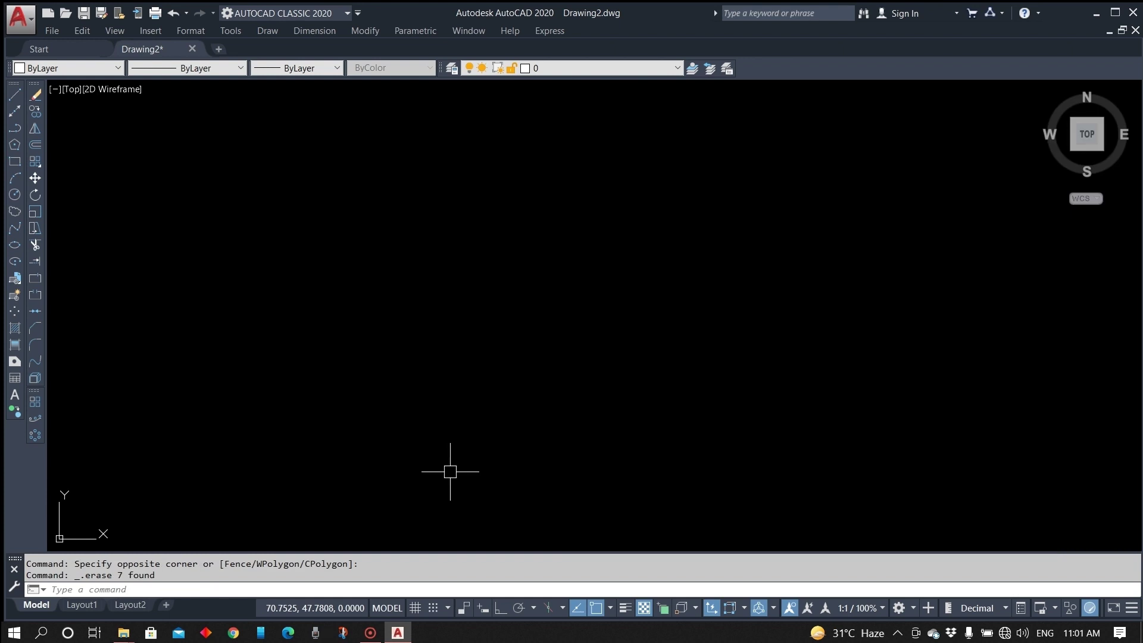
click(14, 195)
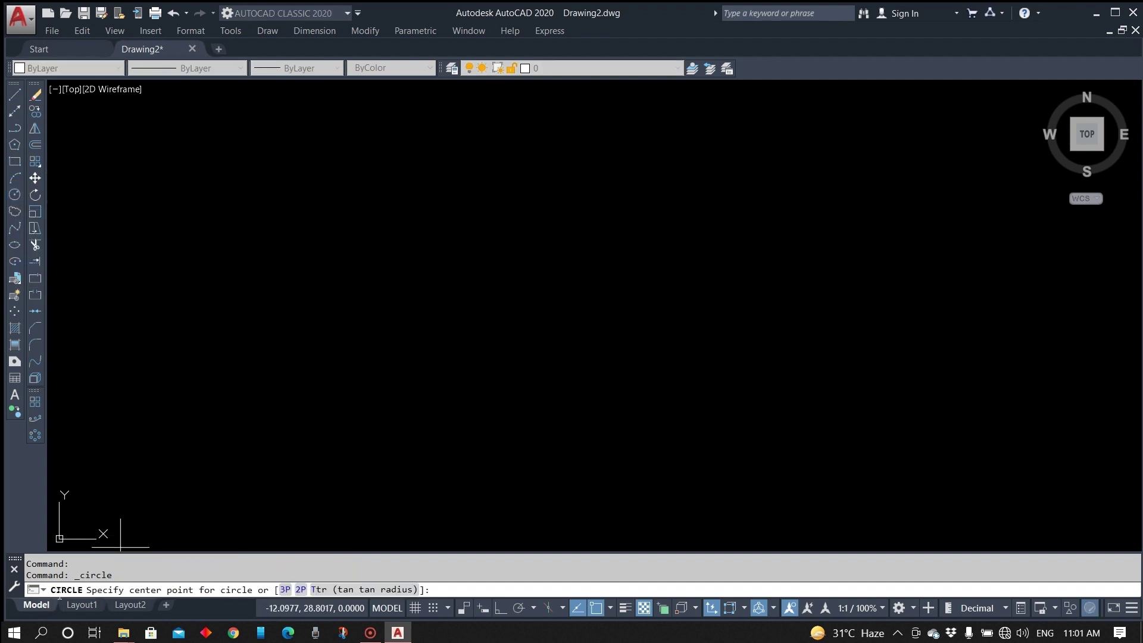
key(Escape)
click(65, 589)
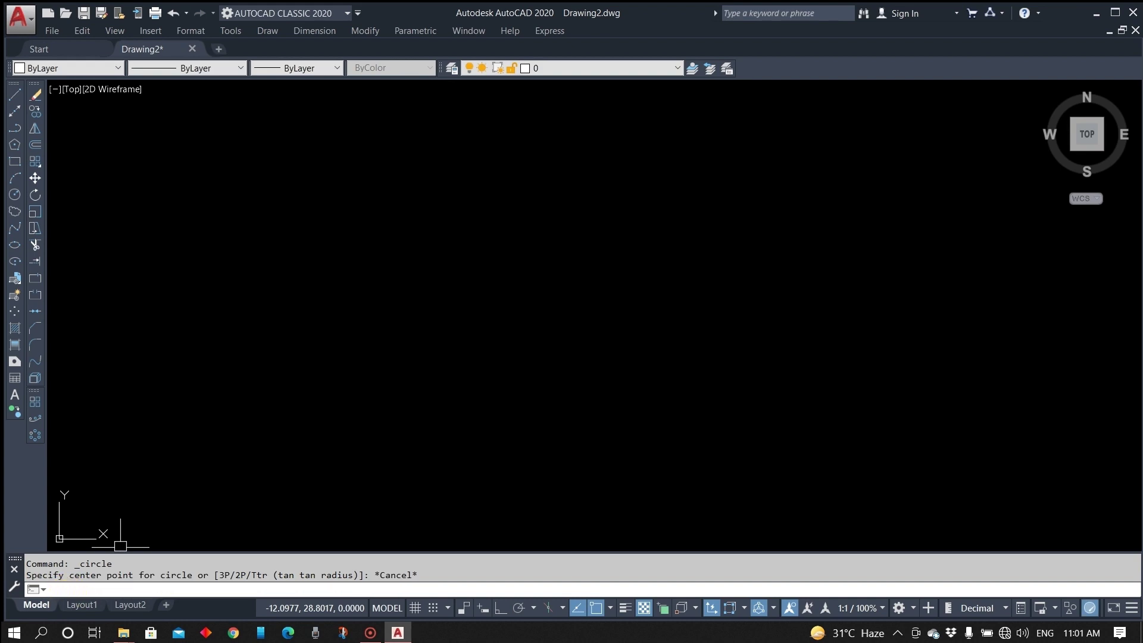
text(c)
key(Return)
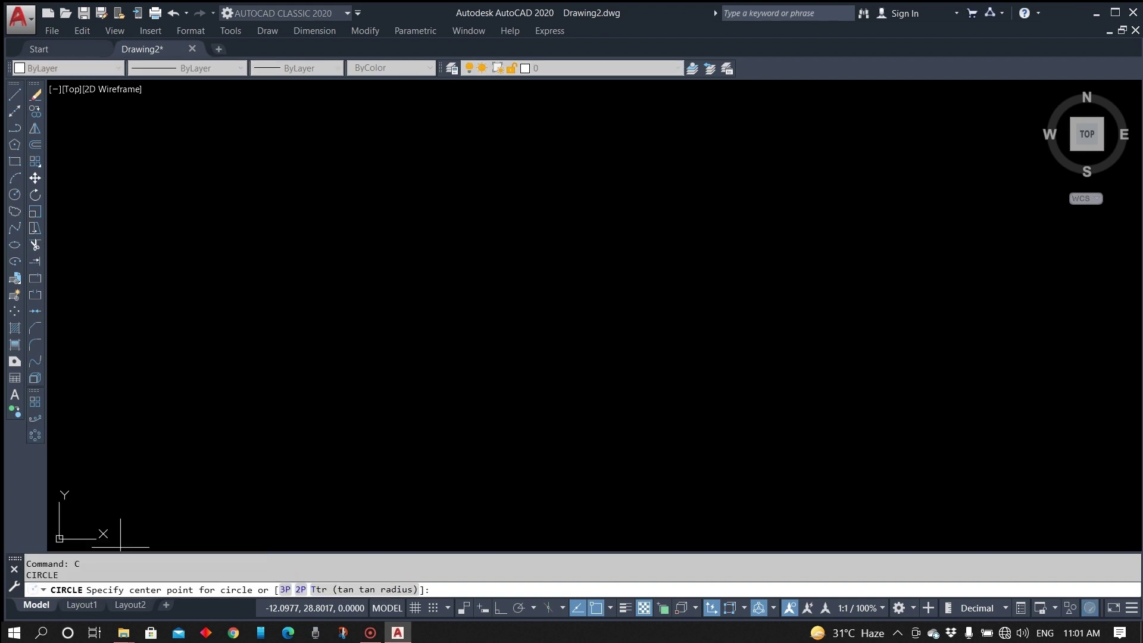
key(Escape)
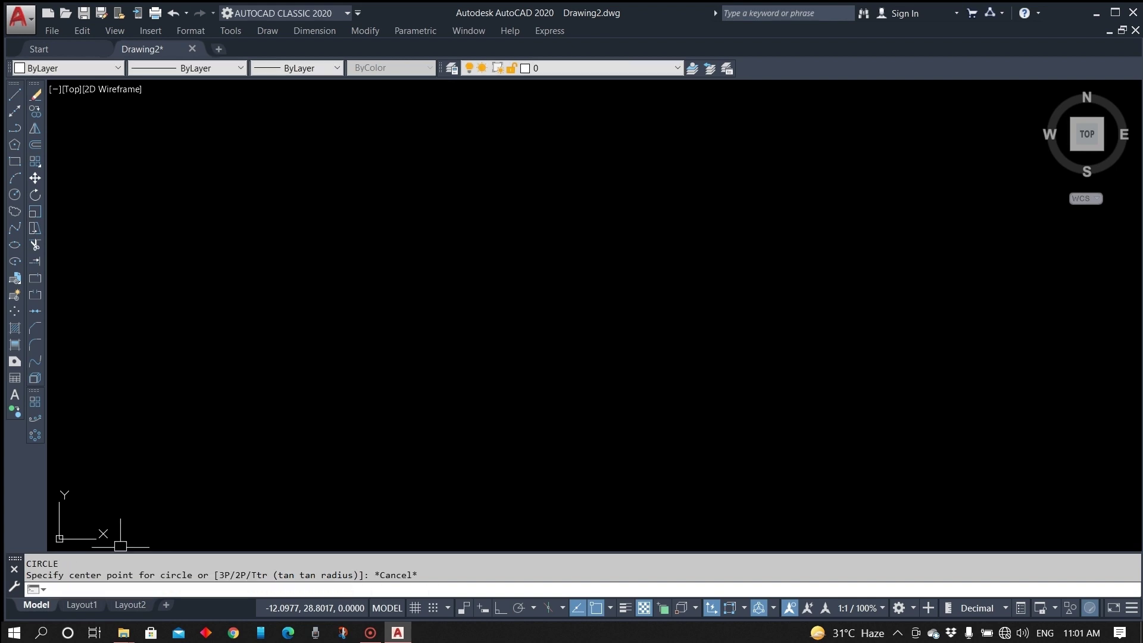
text(l)
key(Return)
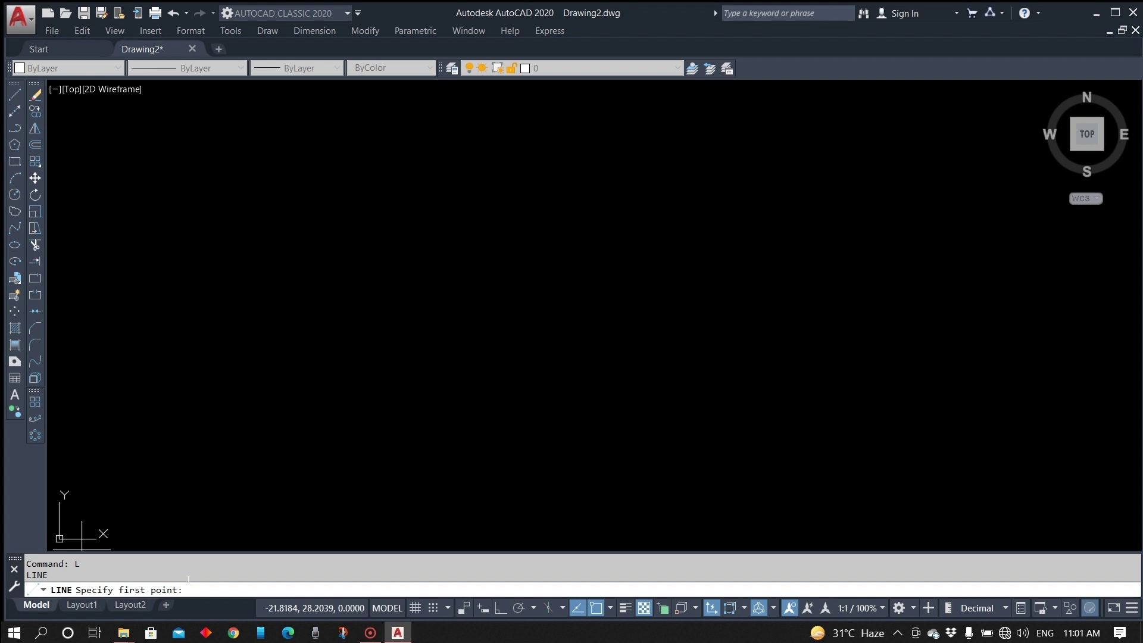
key(Escape)
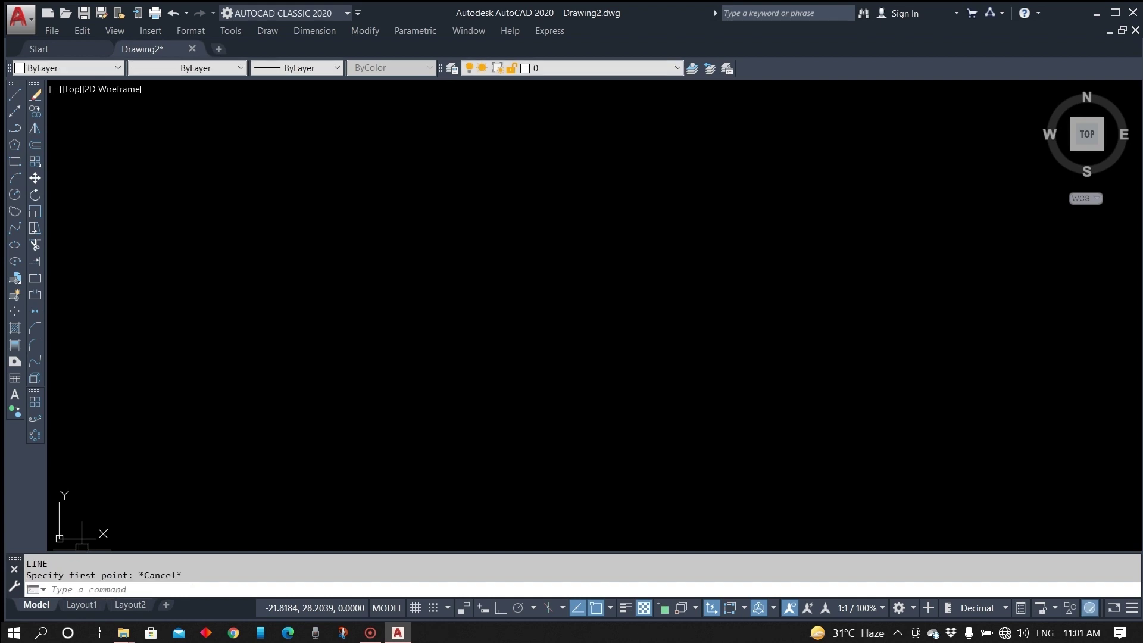
Draw a freehand circle with a radius of about 36.5 in the middle of the drawing area.
click(15, 196)
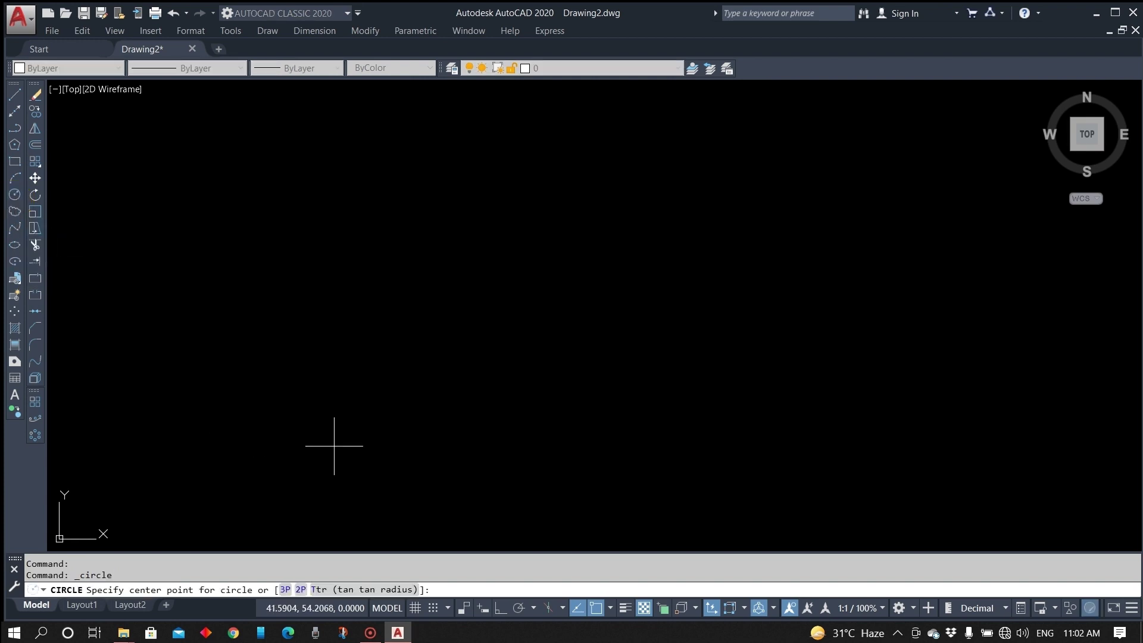
click(493, 315)
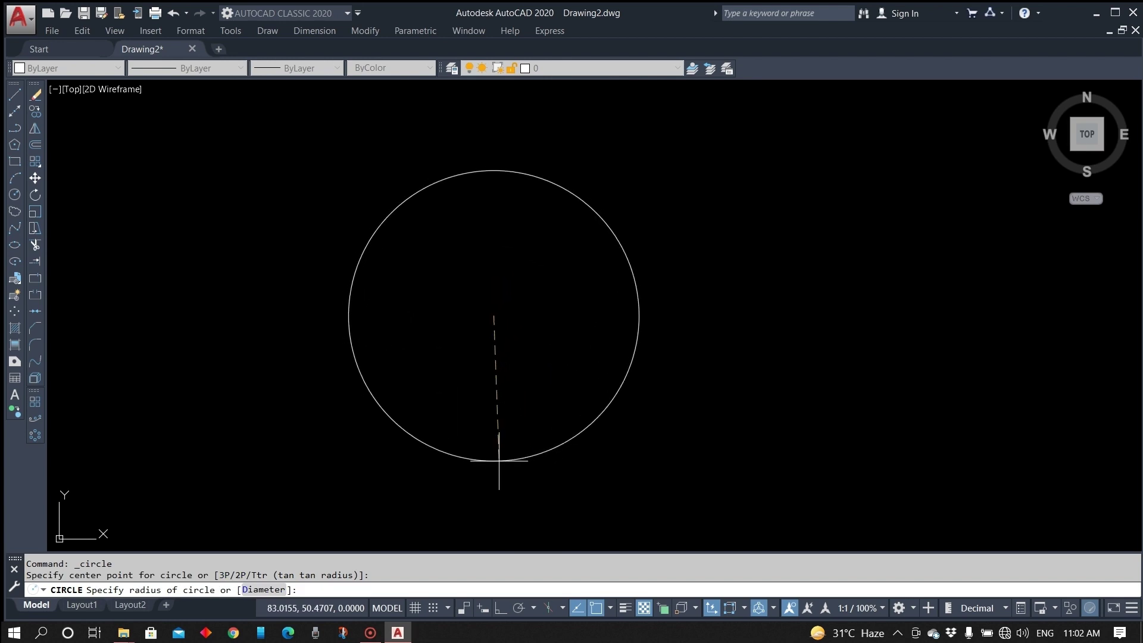
click(496, 462)
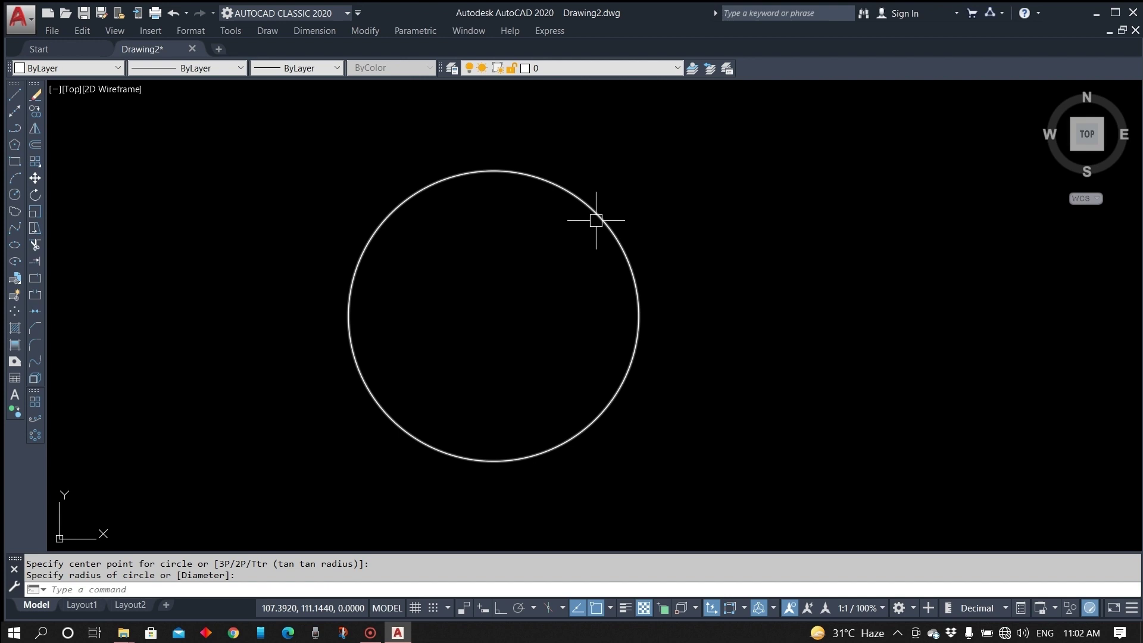
Select the freehand circle with a crossing window and delete it.
click(614, 188)
click(574, 231)
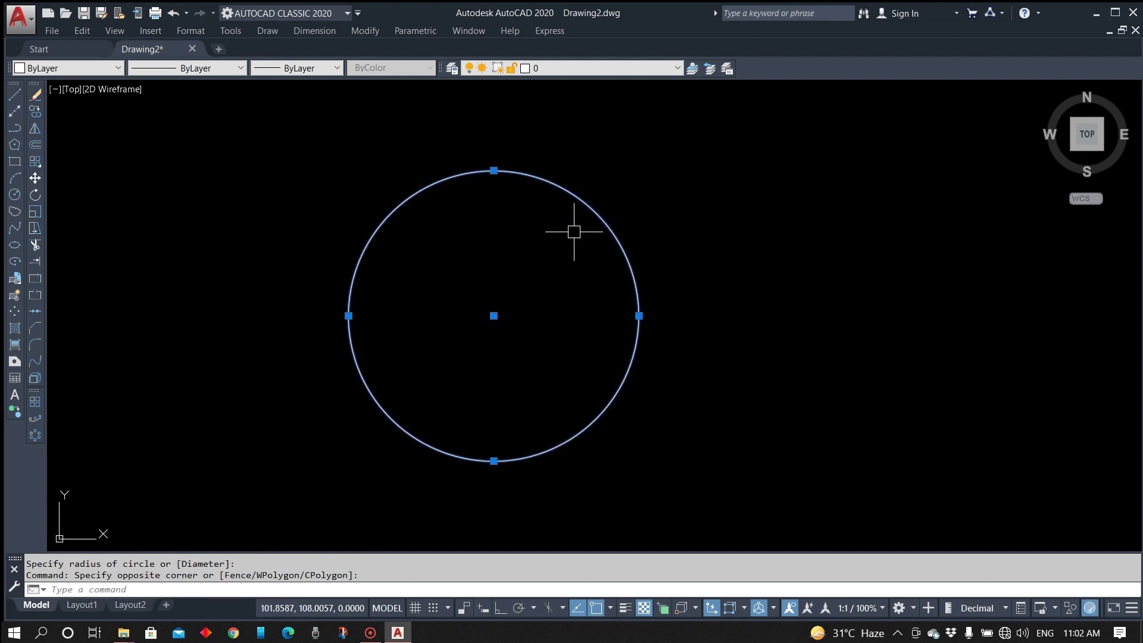
key(Delete)
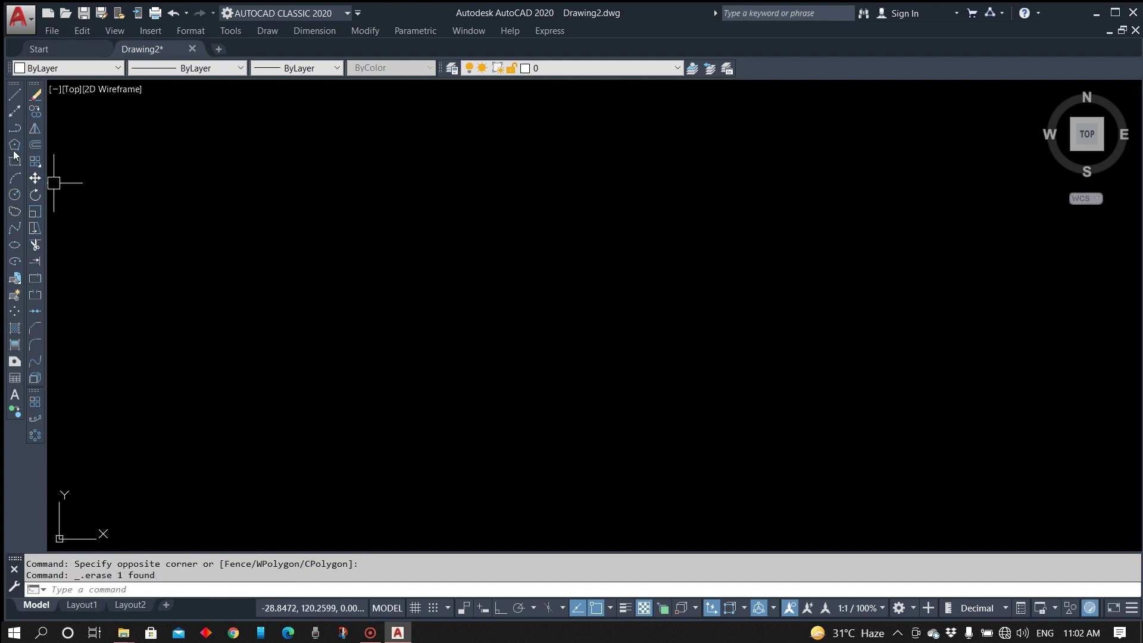
Draw a circle with a radius of 50 in the middle of the drawing area.
click(19, 195)
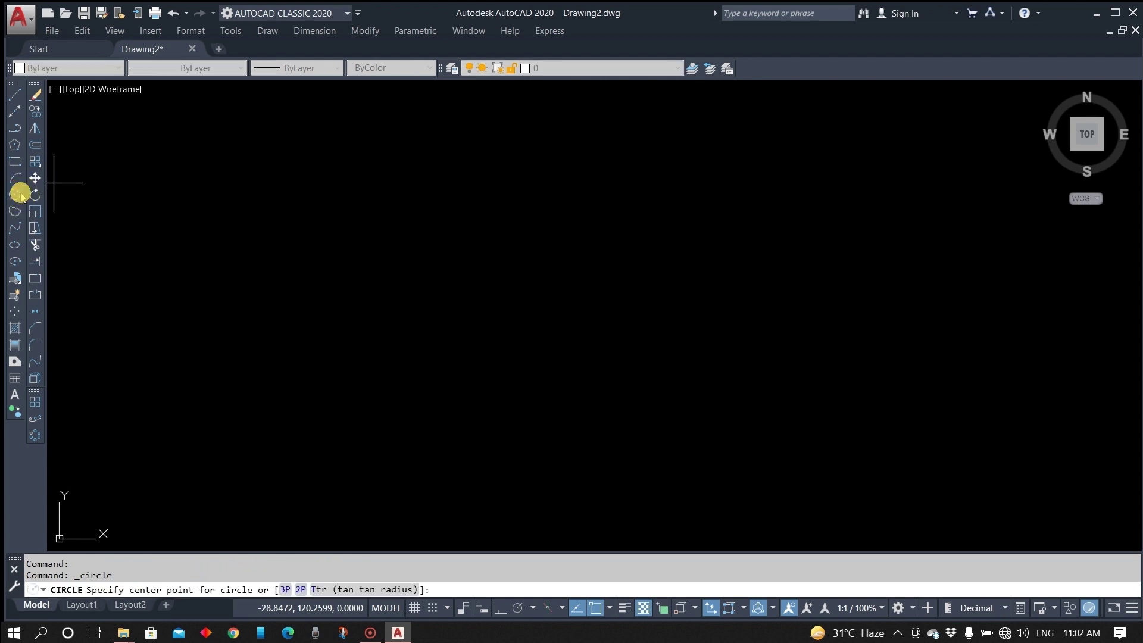
click(462, 325)
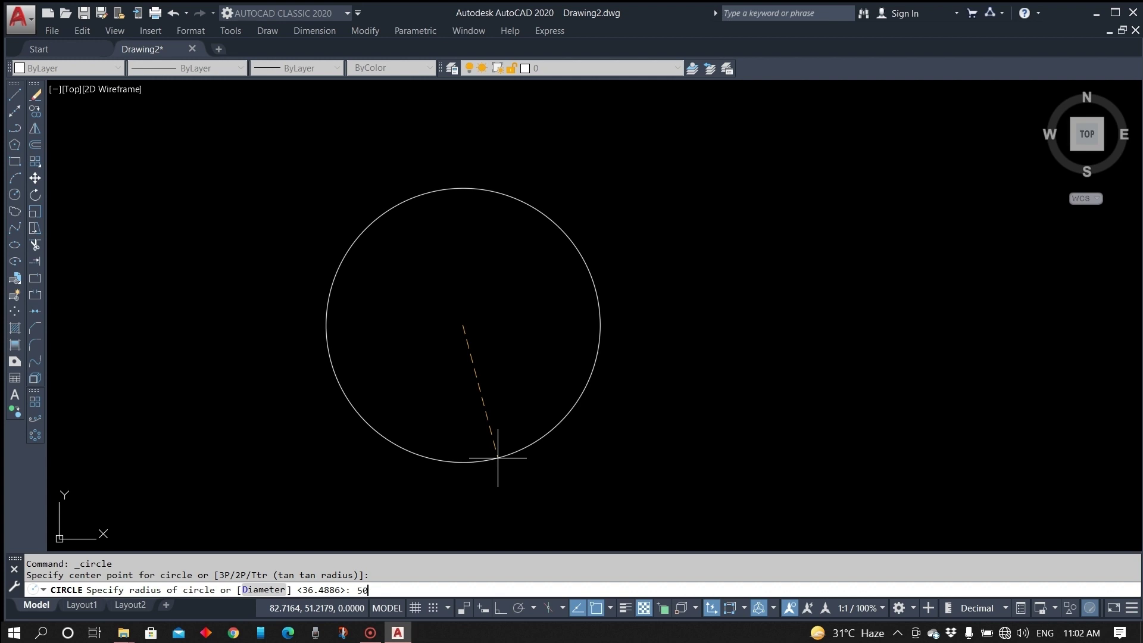
key(Return)
Add a radius dimension to the circle, placing its text outside the circle's upper-left edge.
scroll(485, 449, up, 2)
middle_drag(482, 401, 417, 329)
middle_drag(490, 332, 413, 305)
click(314, 31)
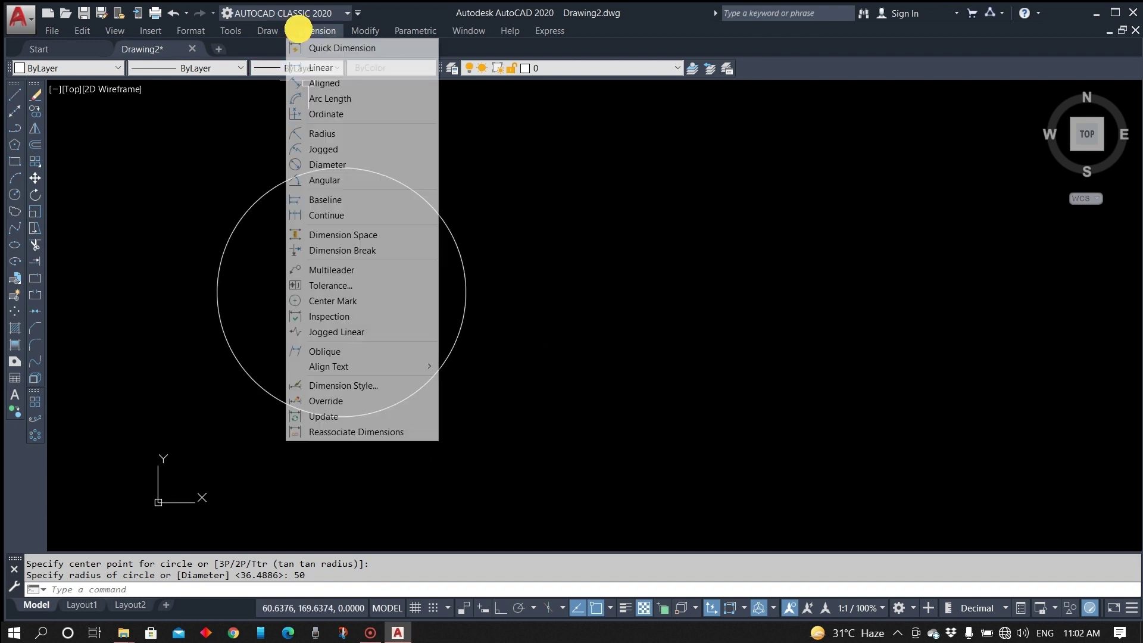
click(306, 132)
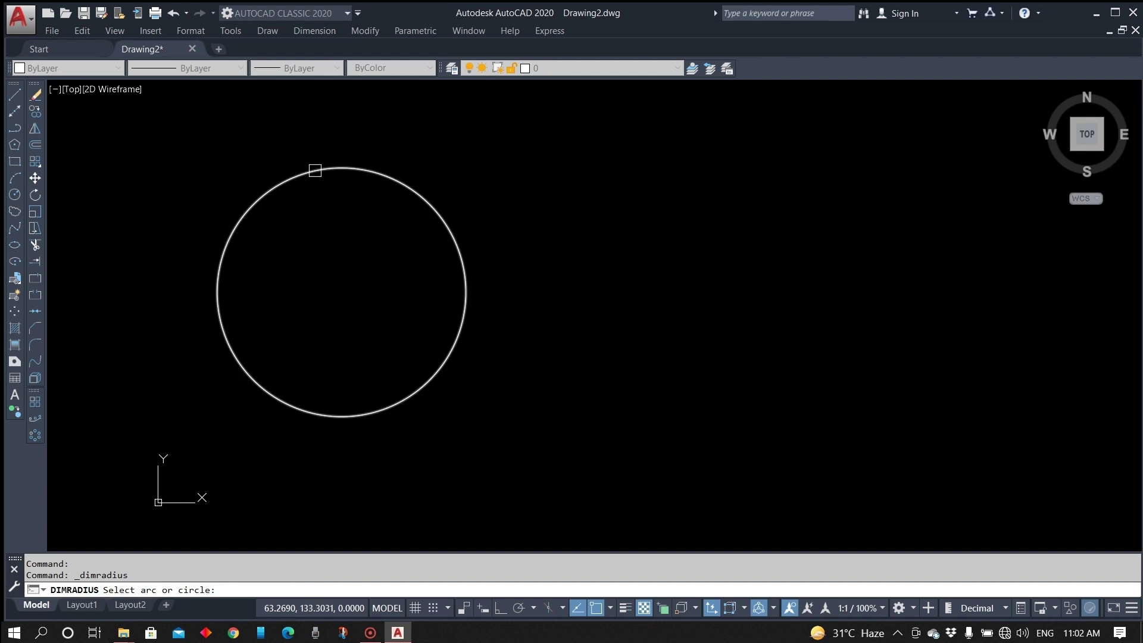
click(313, 171)
click(290, 148)
Draw a second circle to the right of the first one, using the Diameter option with a value of 50.
middle_drag(512, 256, 402, 266)
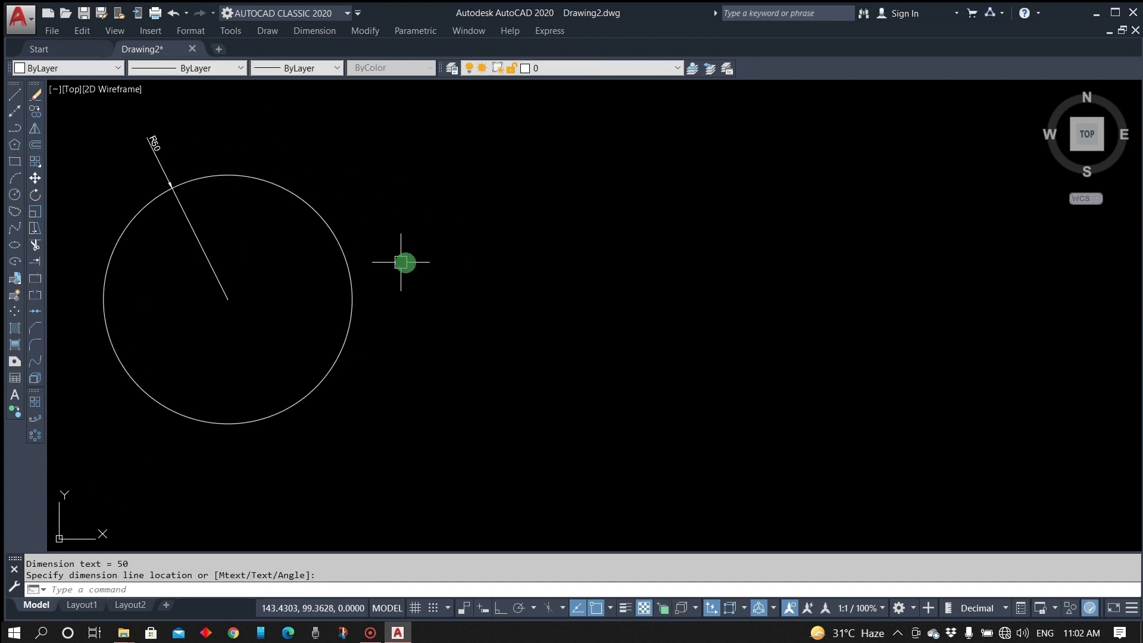
click(14, 196)
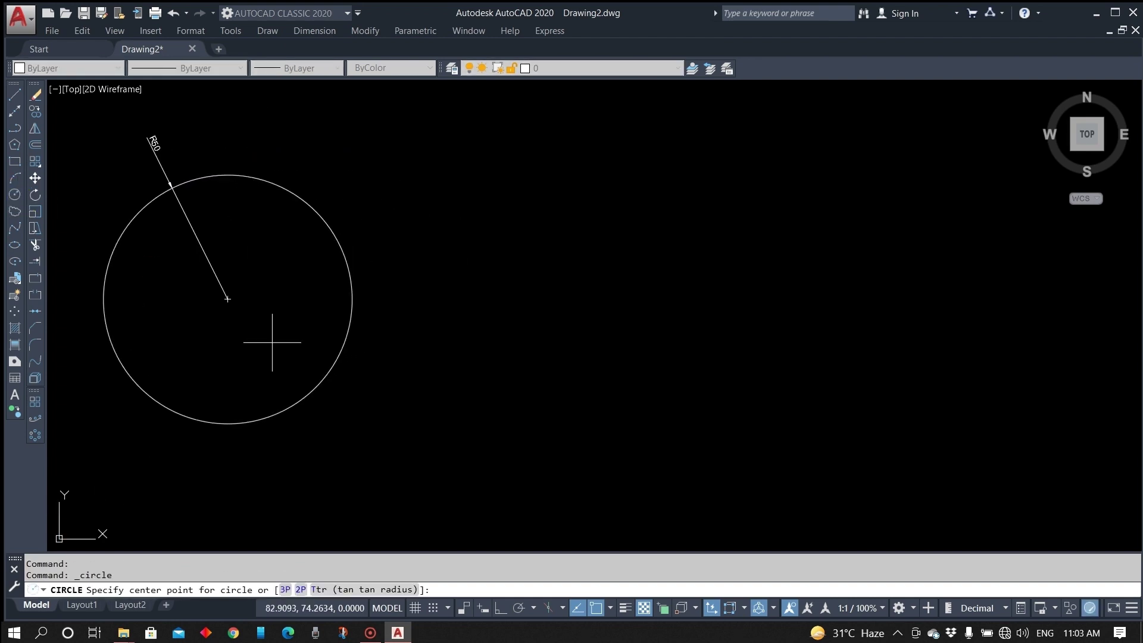
click(646, 306)
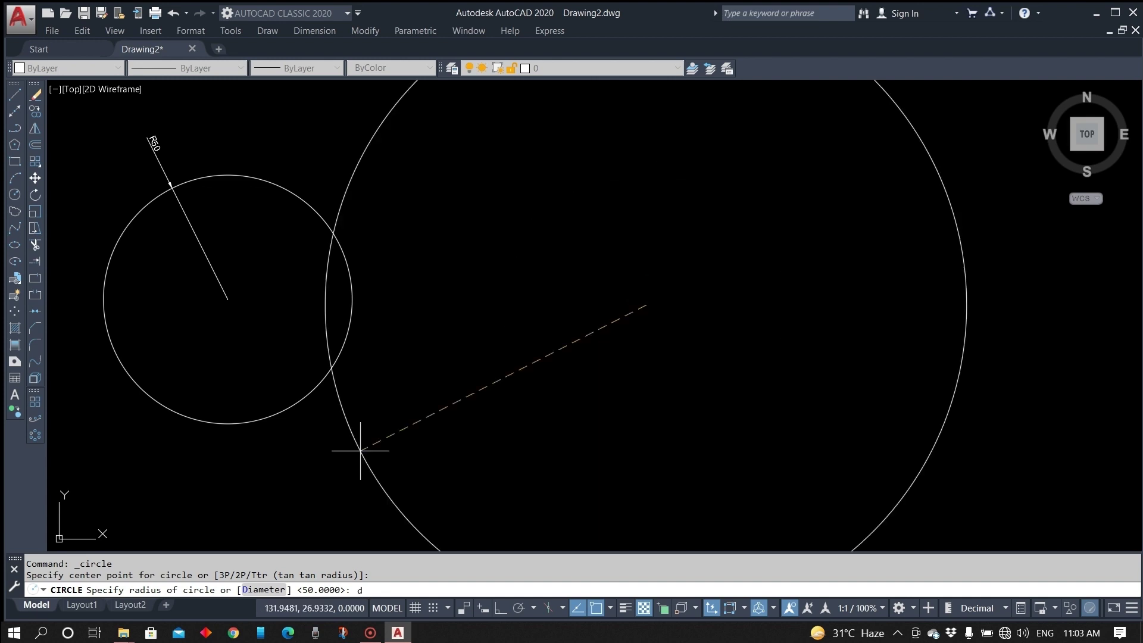
key(Return)
text(50)
key(Return)
Add a diameter dimension to the smaller circle, placing its text outside the circle's upper-left edge.
click(314, 30)
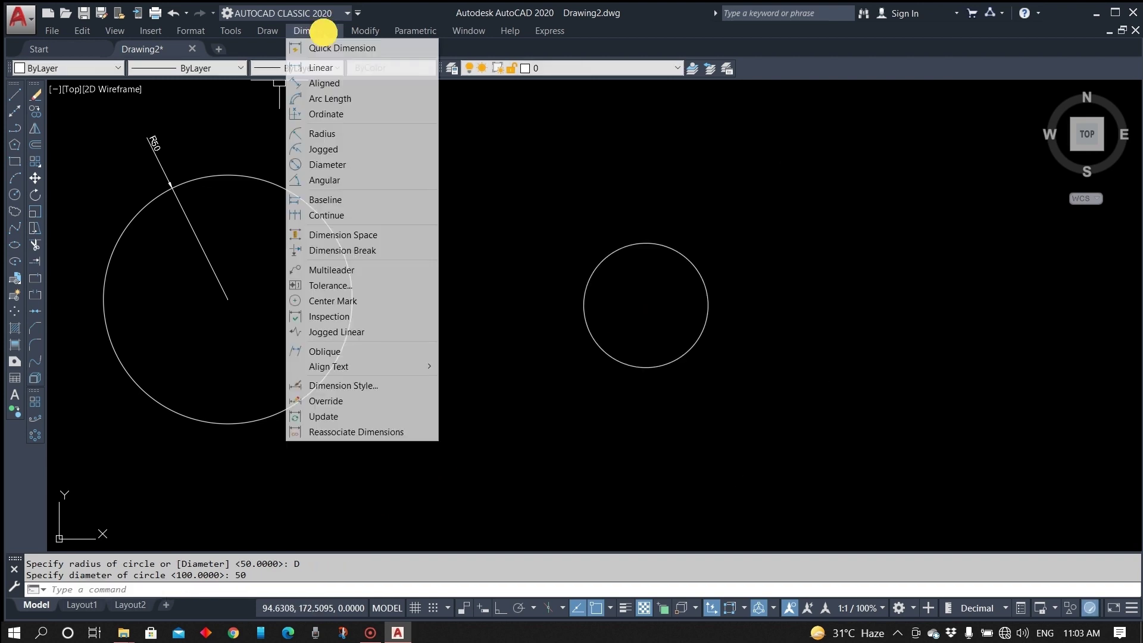
click(329, 165)
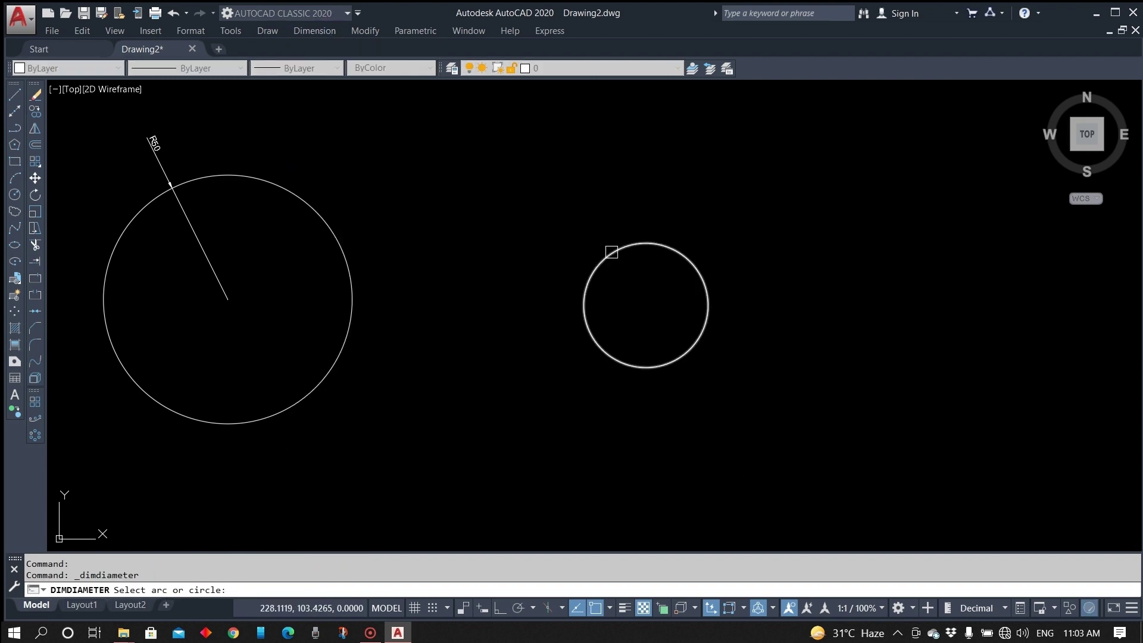
click(611, 251)
click(539, 194)
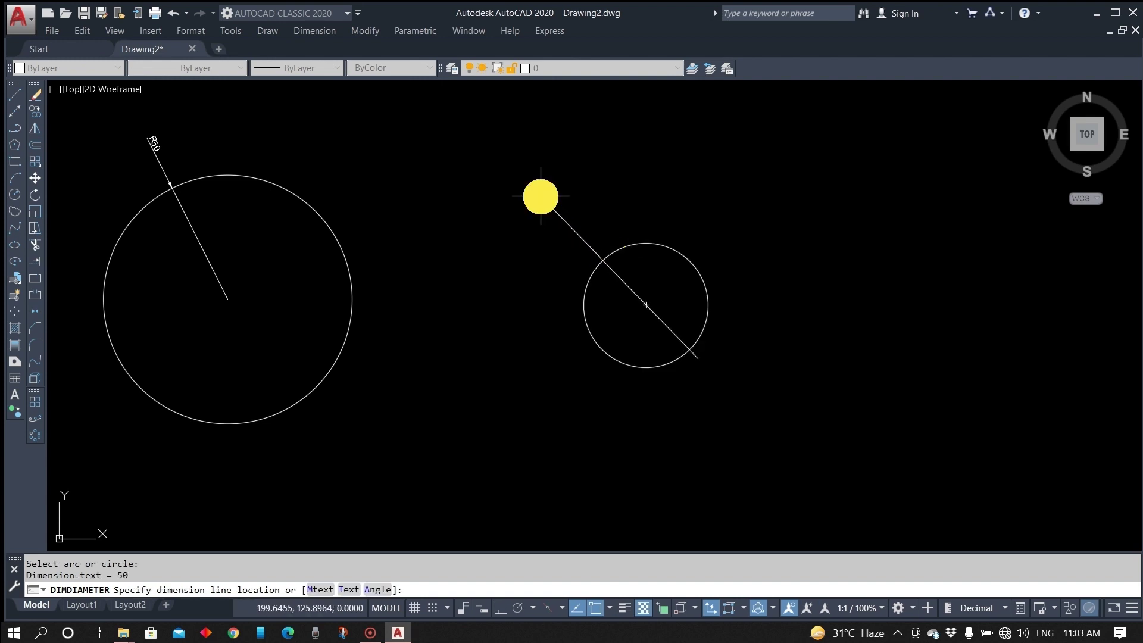
Examine the radius and diameter dimension labels of the two circles up close and compare them.
scroll(546, 203, up, 2)
scroll(545, 204, up, 1)
scroll(467, 212, down, 3)
mouse_move(342, 258)
middle_down()
mouse_move(328, 226)
mouse_move(527, 241)
middle_up()
scroll(296, 168, up, 2)
scroll(327, 148, up, 4)
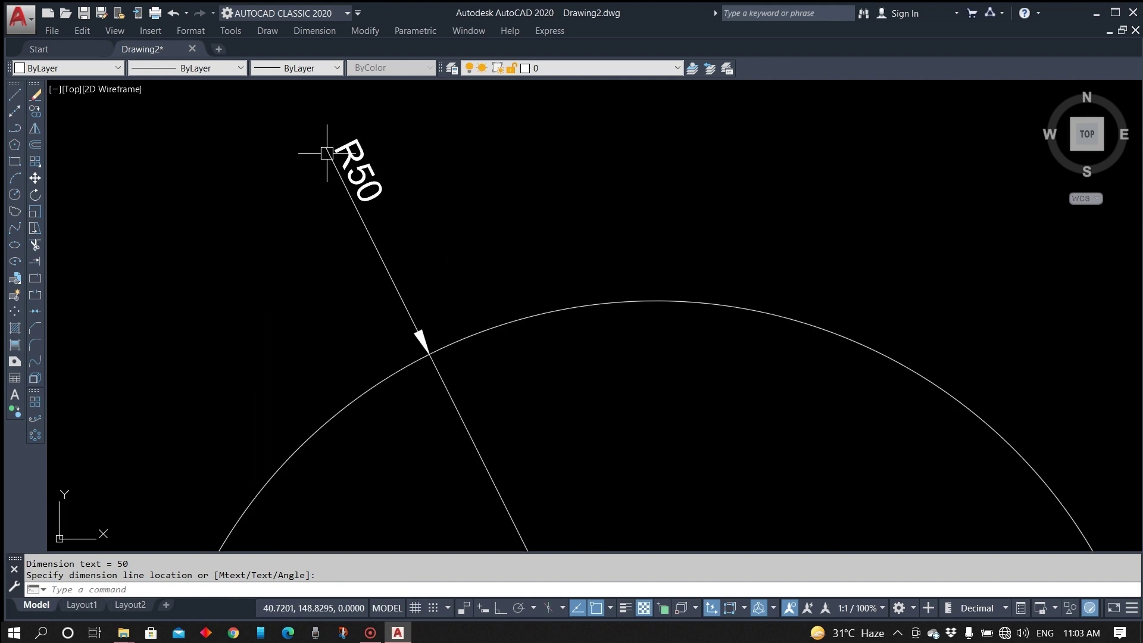
scroll(380, 180, down, 6)
mouse_move(572, 286)
middle_down()
mouse_move(437, 283)
mouse_move(440, 291)
middle_up()
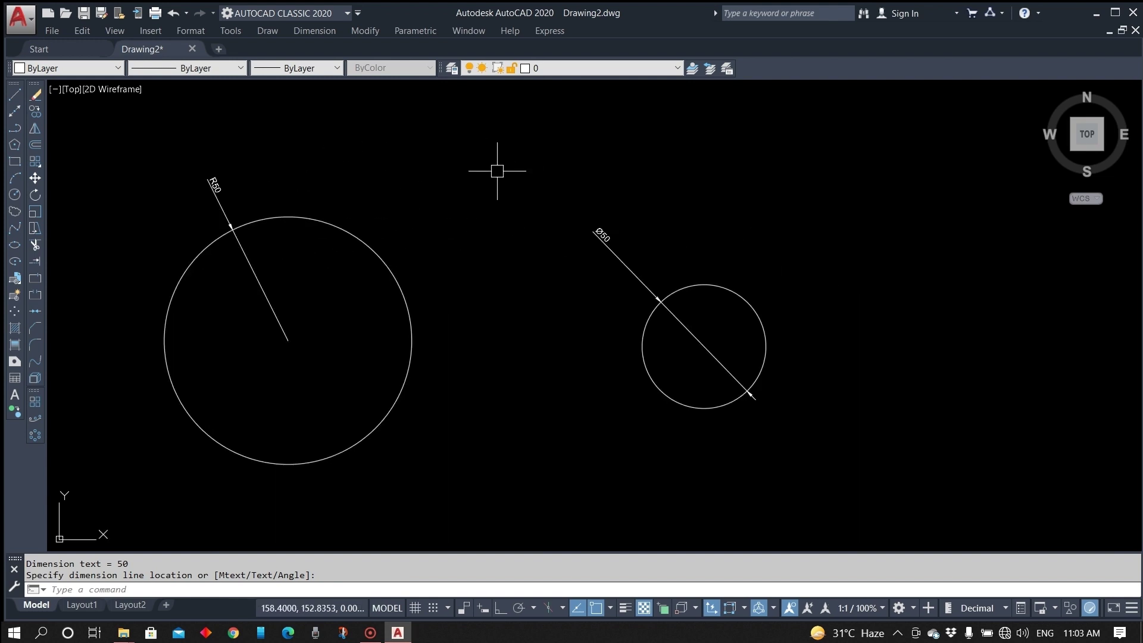
middle_drag(495, 171, 423, 96)
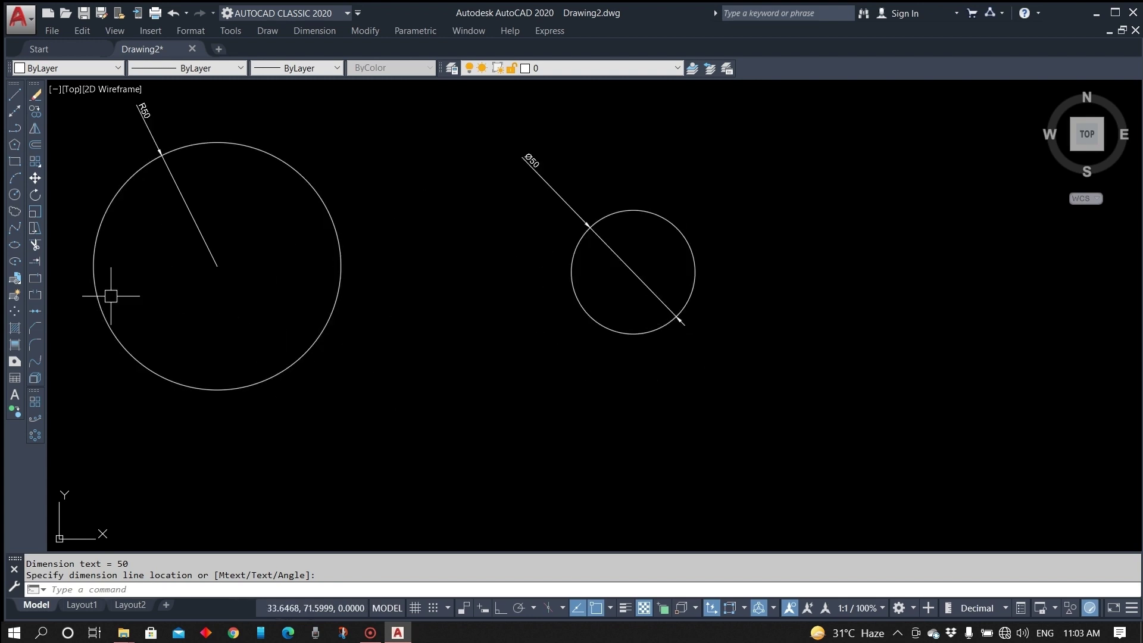
Draw a circle through three freely picked points, right of the diameter-dimensioned circle, using the 3P option.
click(14, 194)
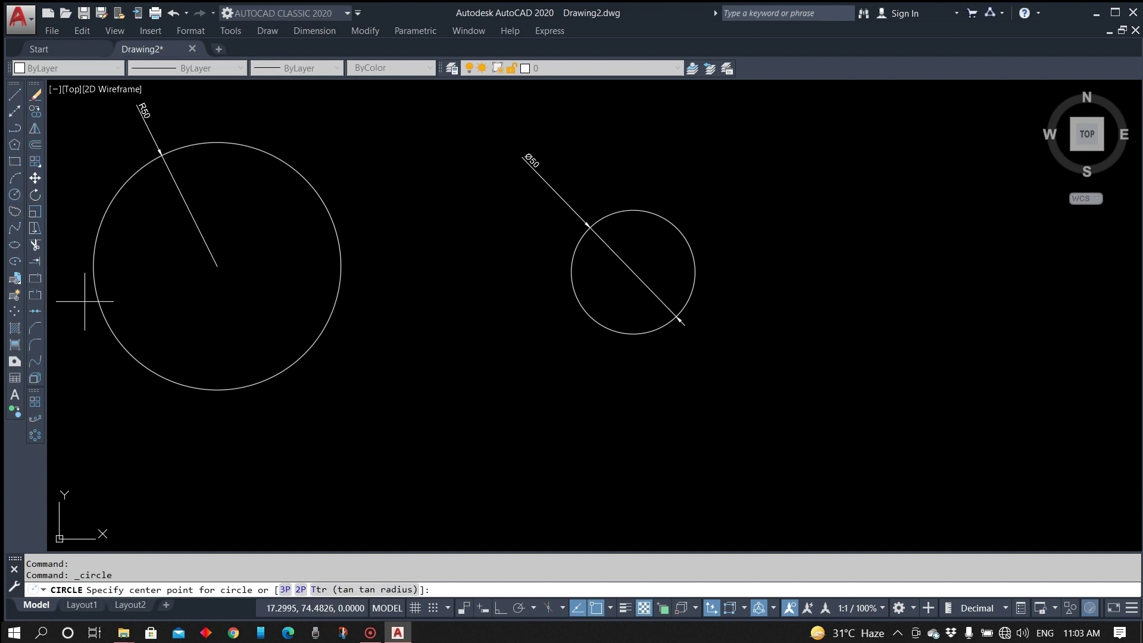
click(286, 590)
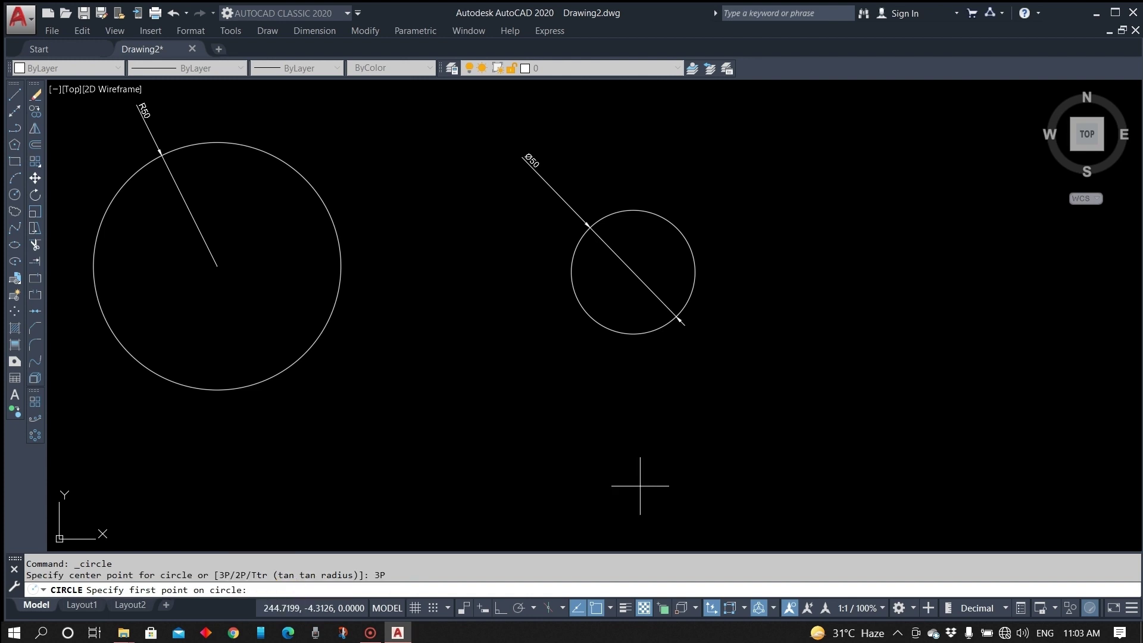
middle_drag(787, 390, 561, 405)
click(650, 275)
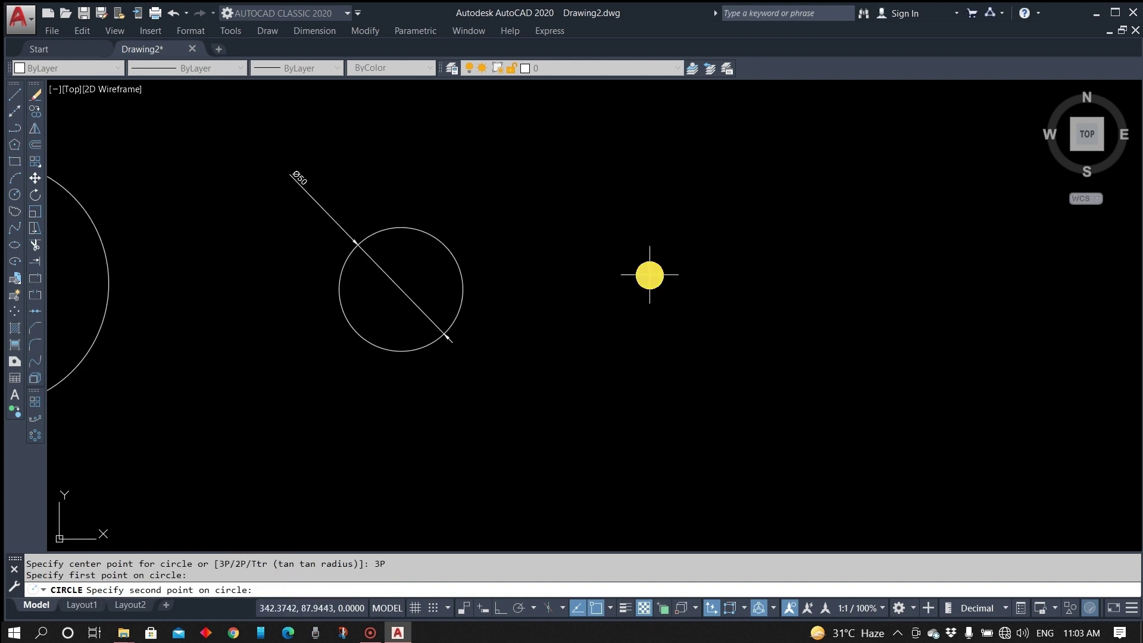
click(567, 377)
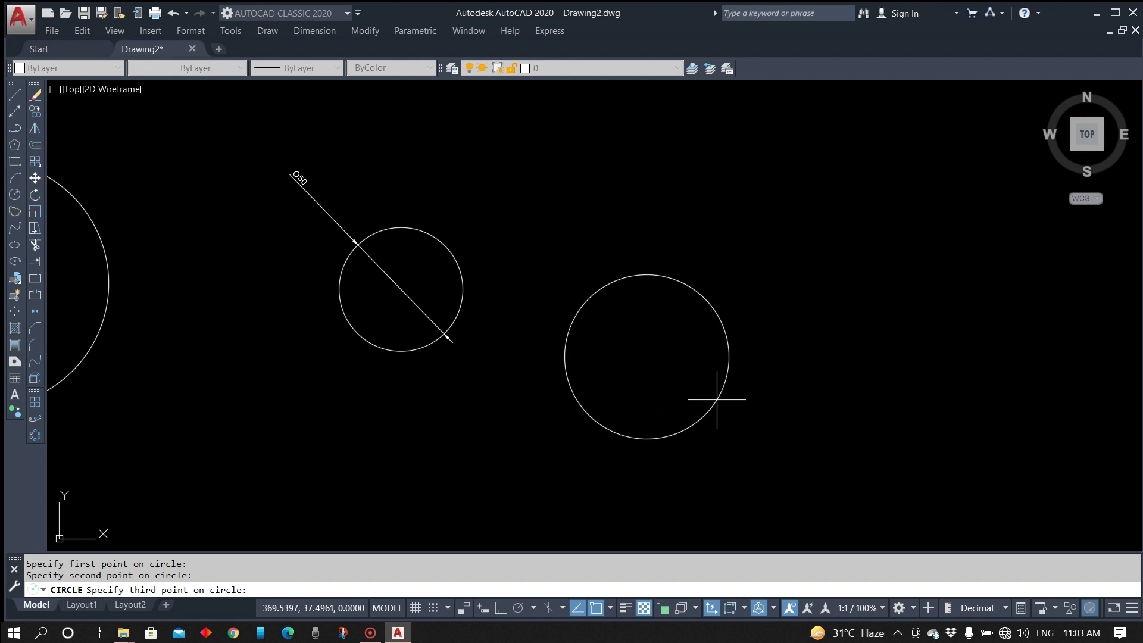
click(728, 395)
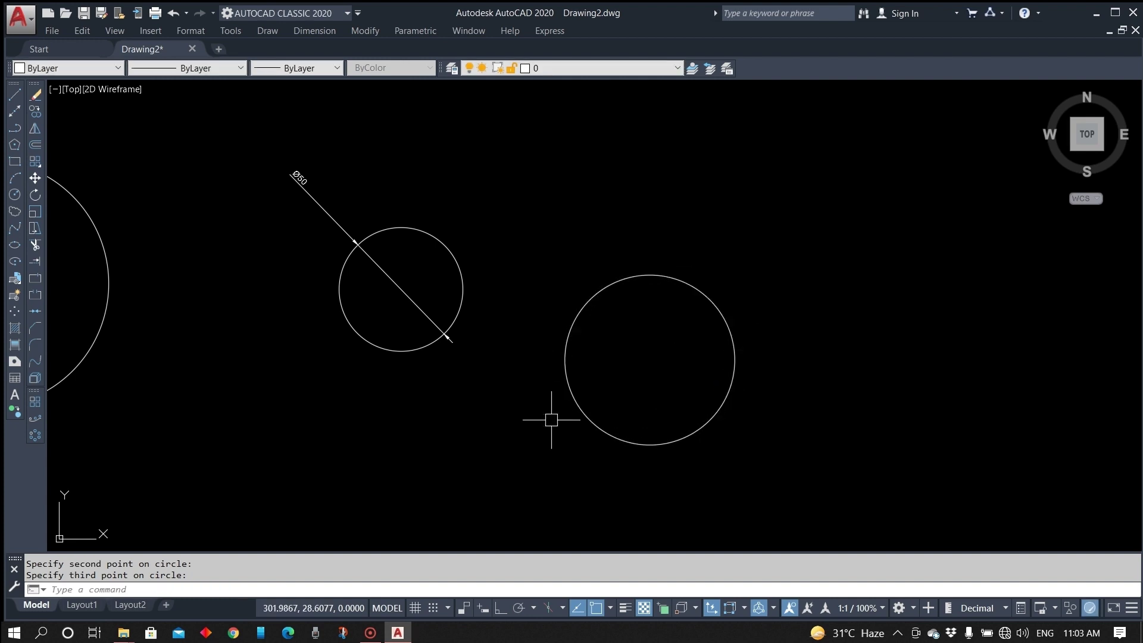
Draw a circle of about 46 radius right of the three-point circle with the 2P option, picking both ends of a horizontal diameter.
mouse_move(711, 372)
middle_down()
mouse_move(717, 393)
mouse_move(668, 333)
middle_up()
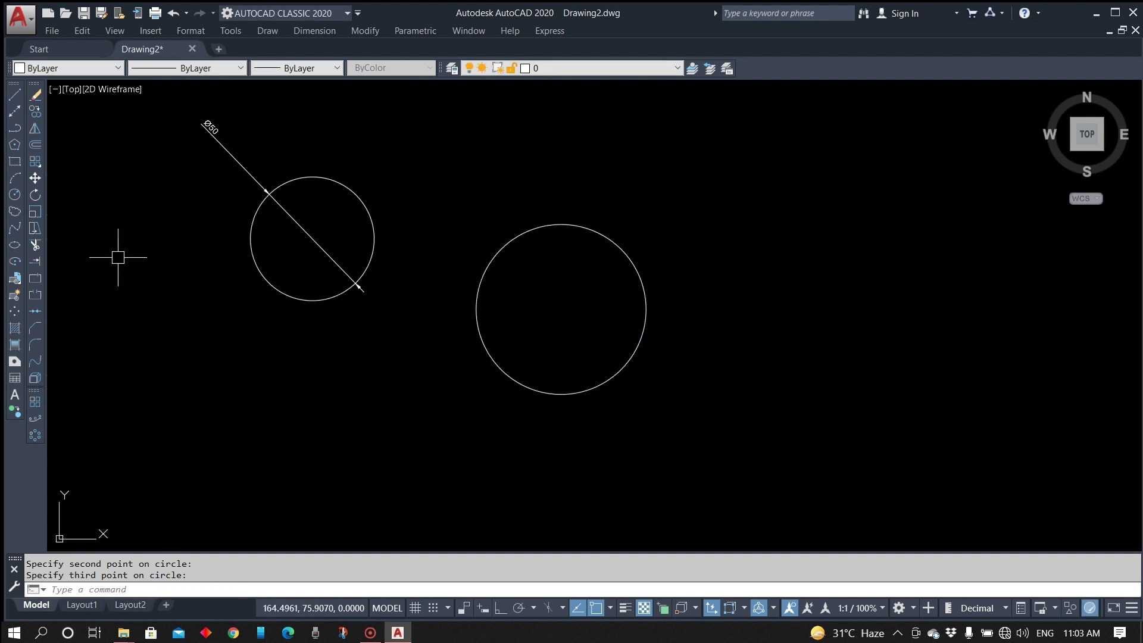
click(15, 197)
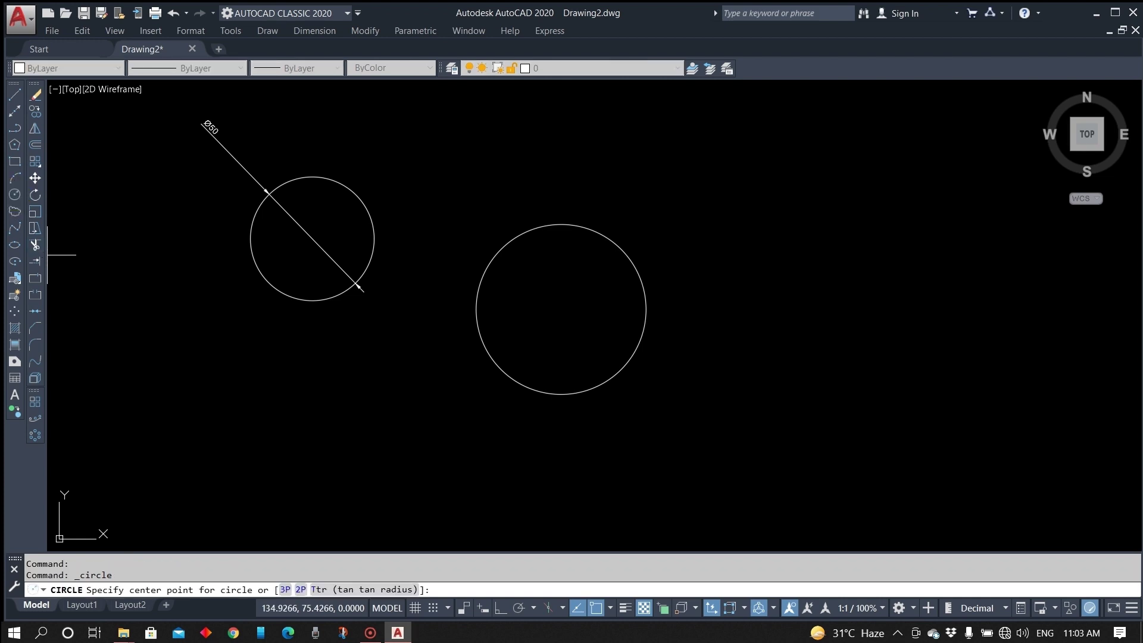
click(301, 589)
click(749, 316)
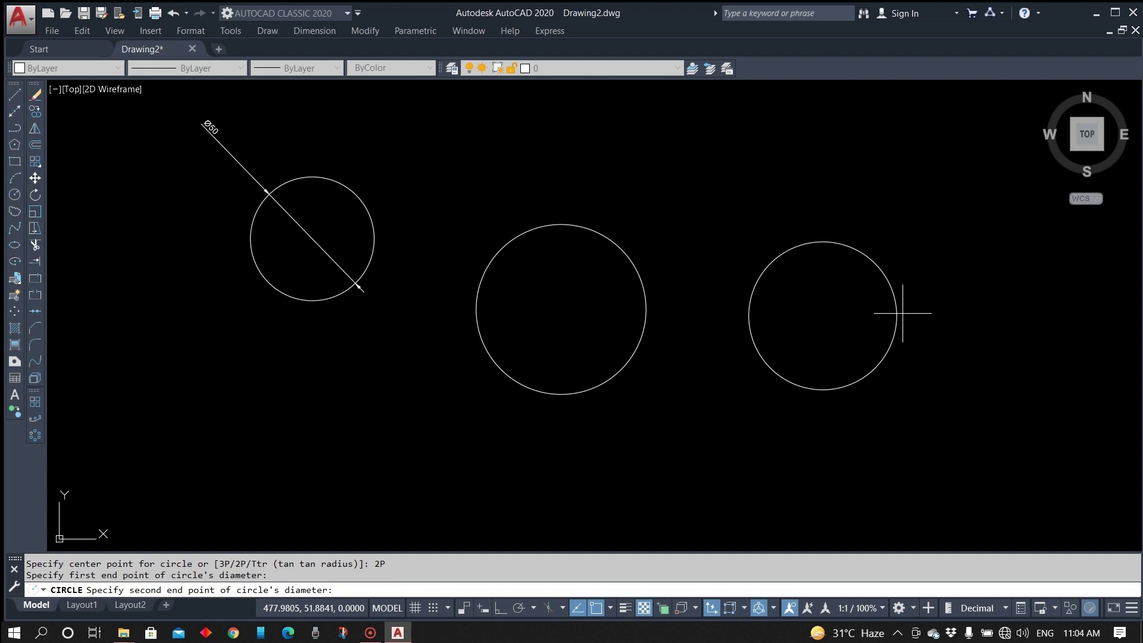
click(976, 318)
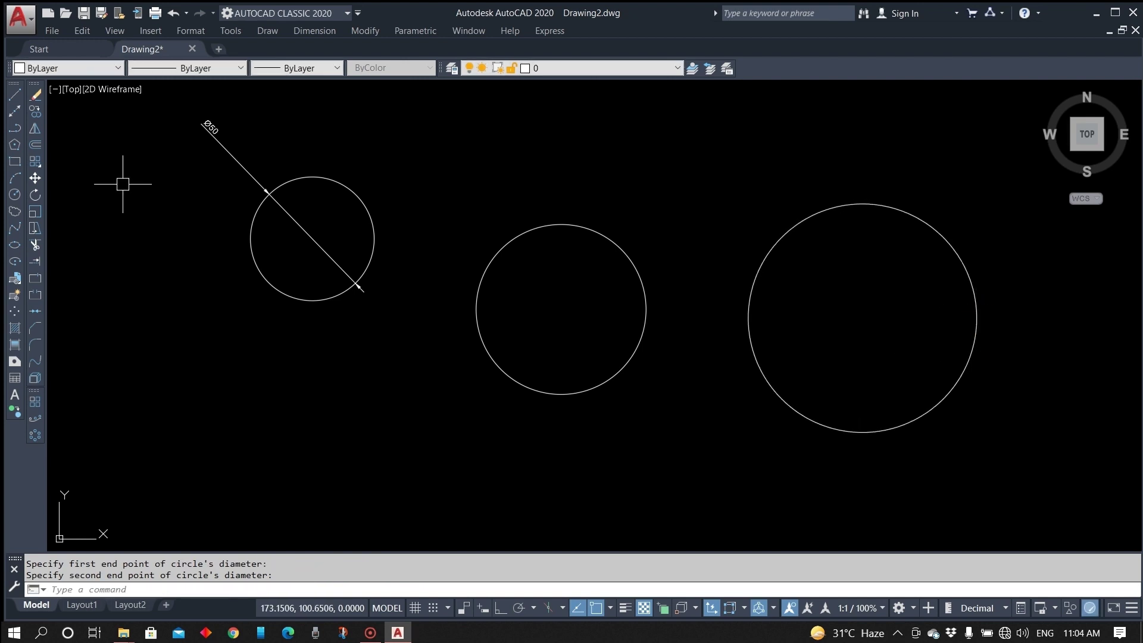
Draw a circle of radius 100 tangent to the upper edges of the two undimensioned circles, using the Ttr option.
click(14, 195)
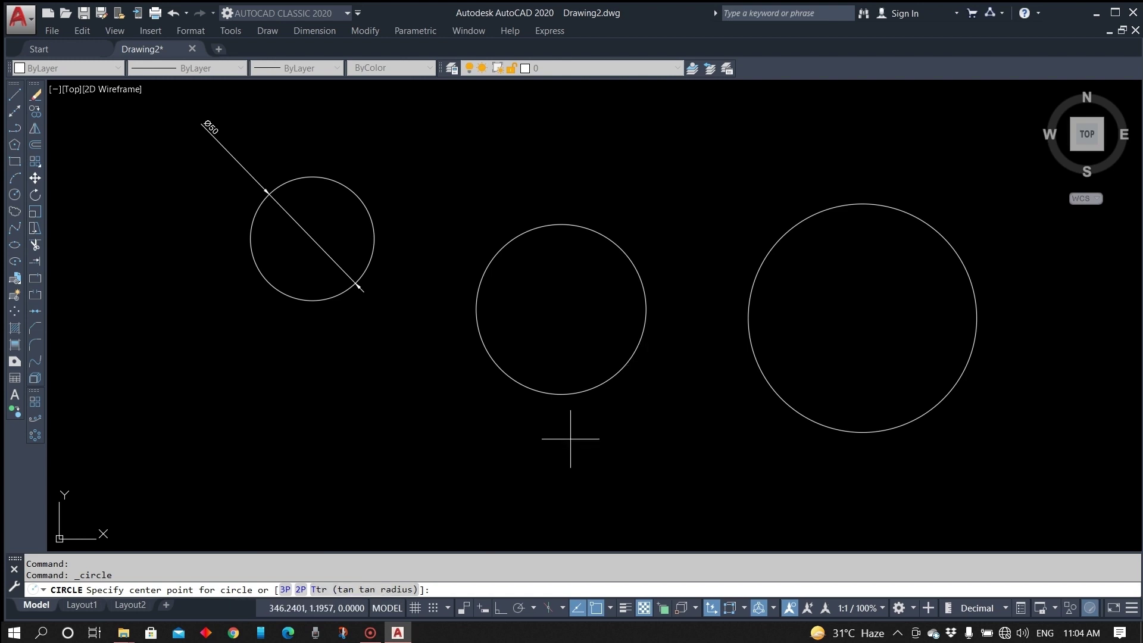
click(380, 590)
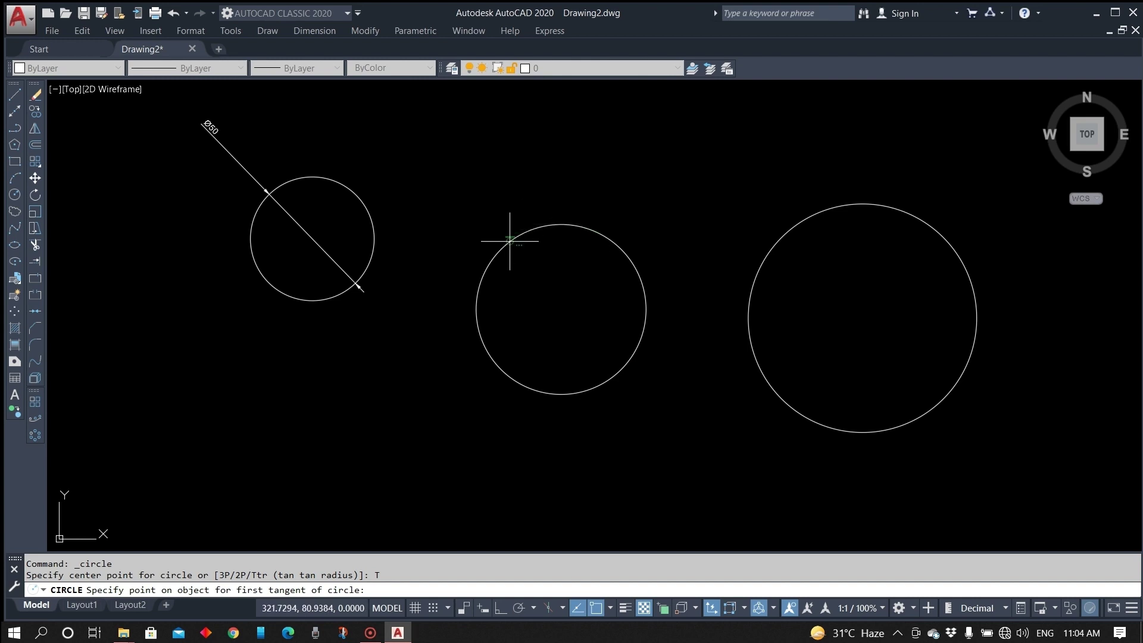
click(598, 234)
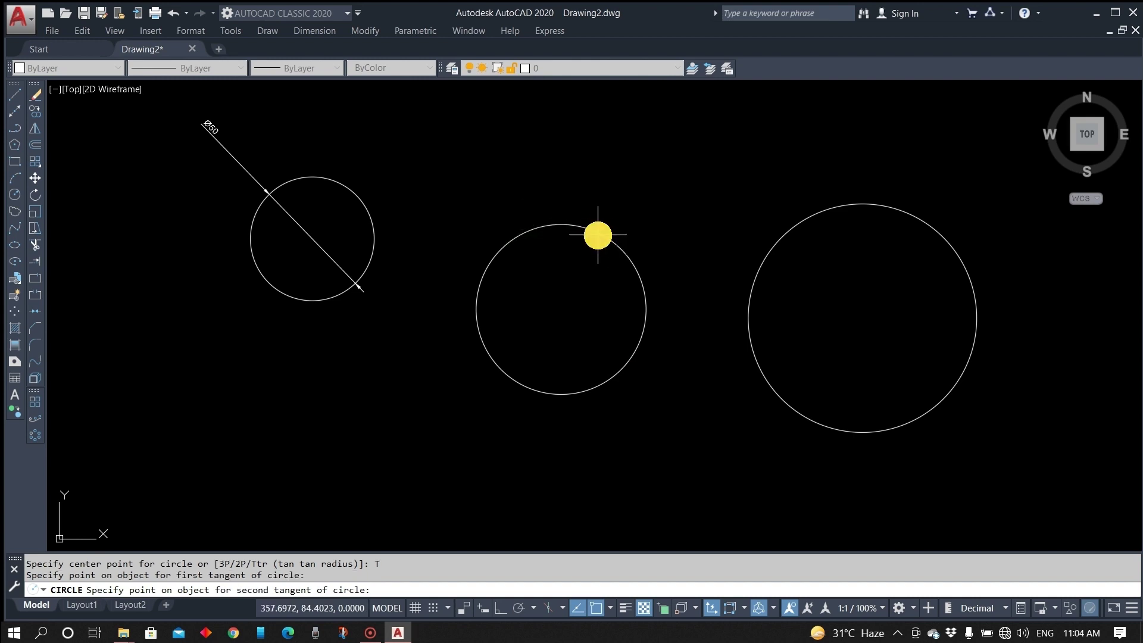
click(775, 242)
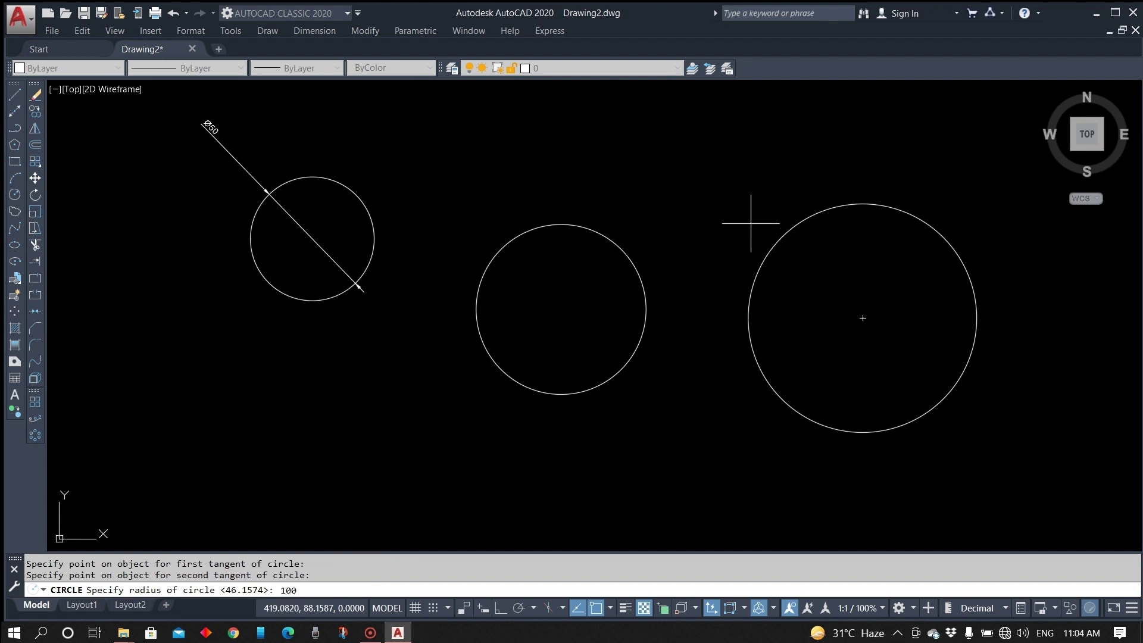
text(100)
key(Return)
mouse_move(782, 250)
middle_down()
mouse_move(766, 315)
mouse_move(703, 406)
middle_up()
scroll(703, 406, down, 2)
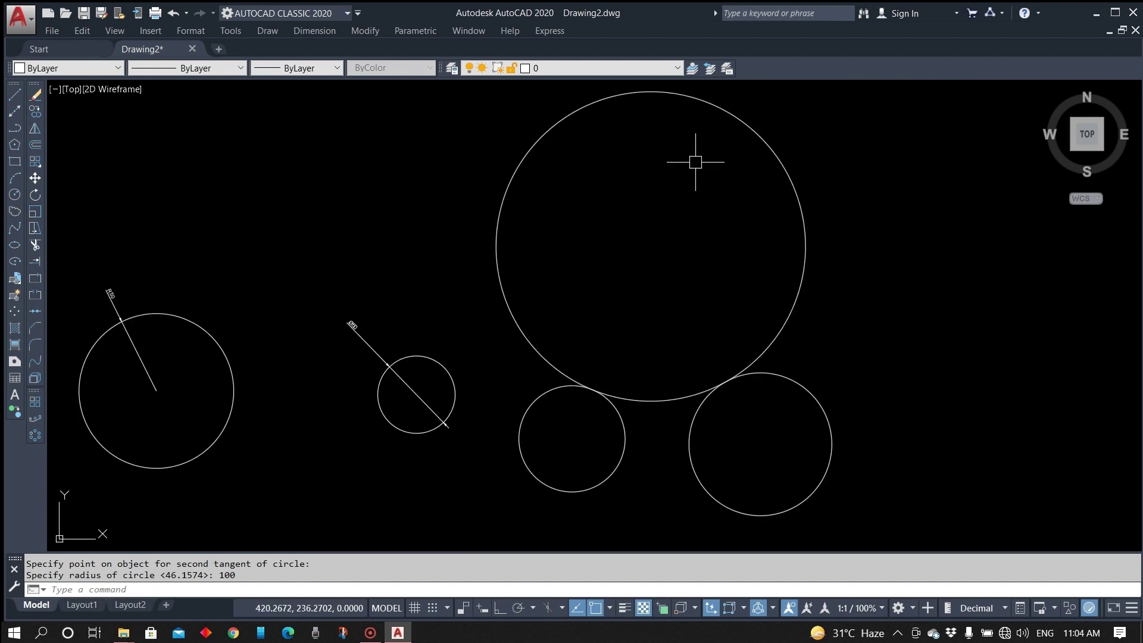
Add a radius dimension to the large tangent circle, placing its text inside the circle near the upper-left edge, and inspect the label up close.
click(320, 30)
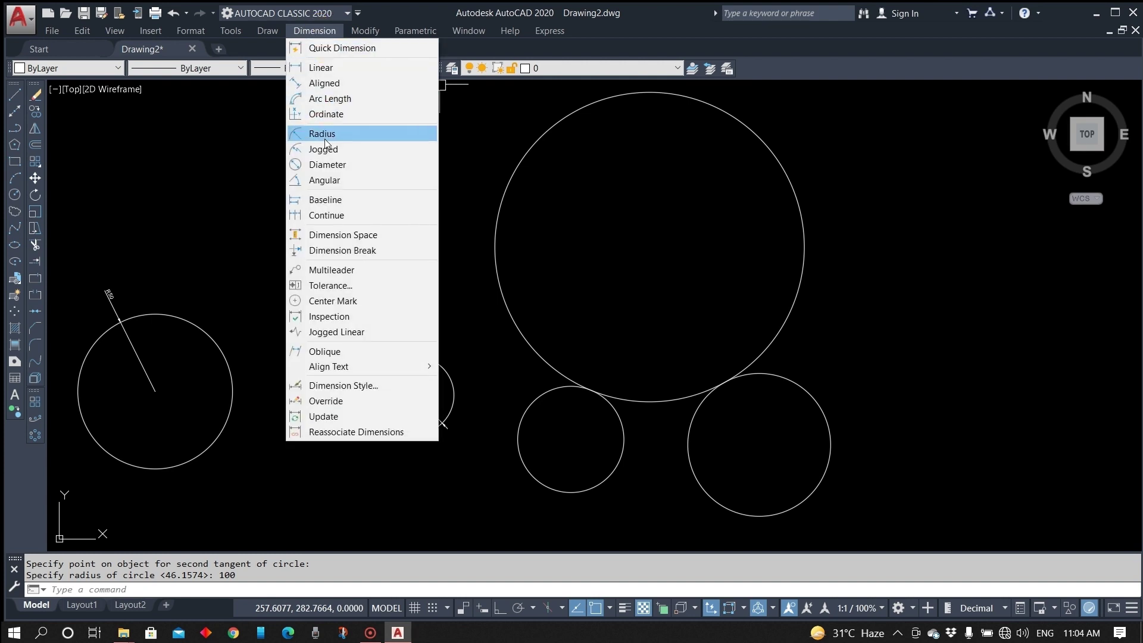
click(323, 133)
click(504, 174)
click(566, 204)
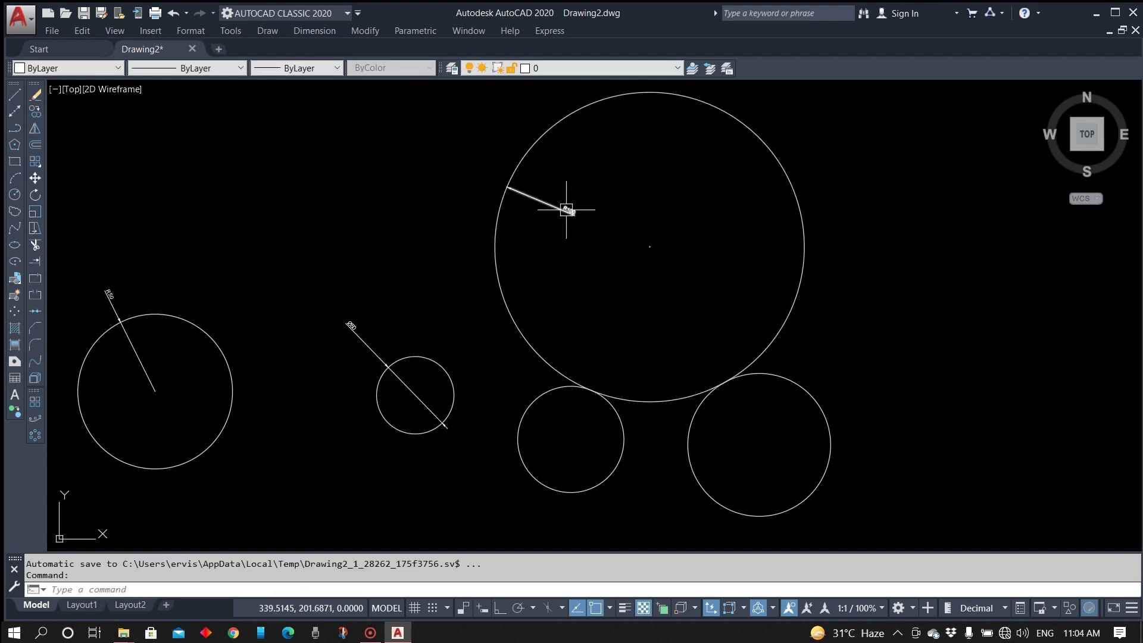
scroll(567, 209, up, 5)
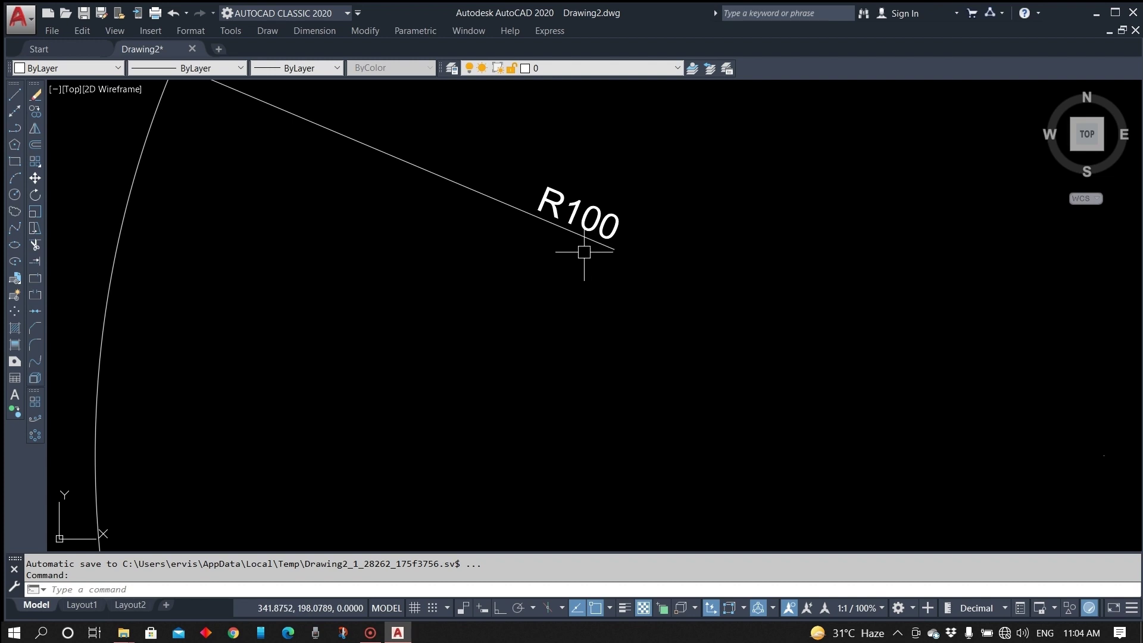
Erase the large tangent circle and its leftover radius dimension.
scroll(580, 252, down, 4)
scroll(580, 251, down, 4)
middle_drag(652, 344, 602, 160)
click(736, 219)
key(Delete)
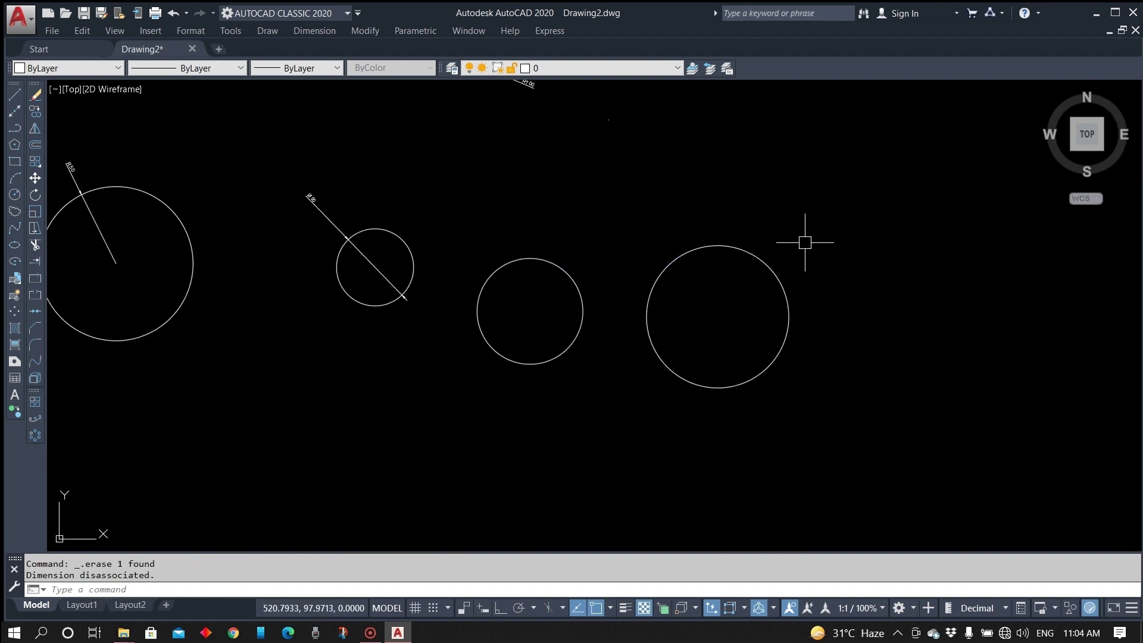
click(314, 31)
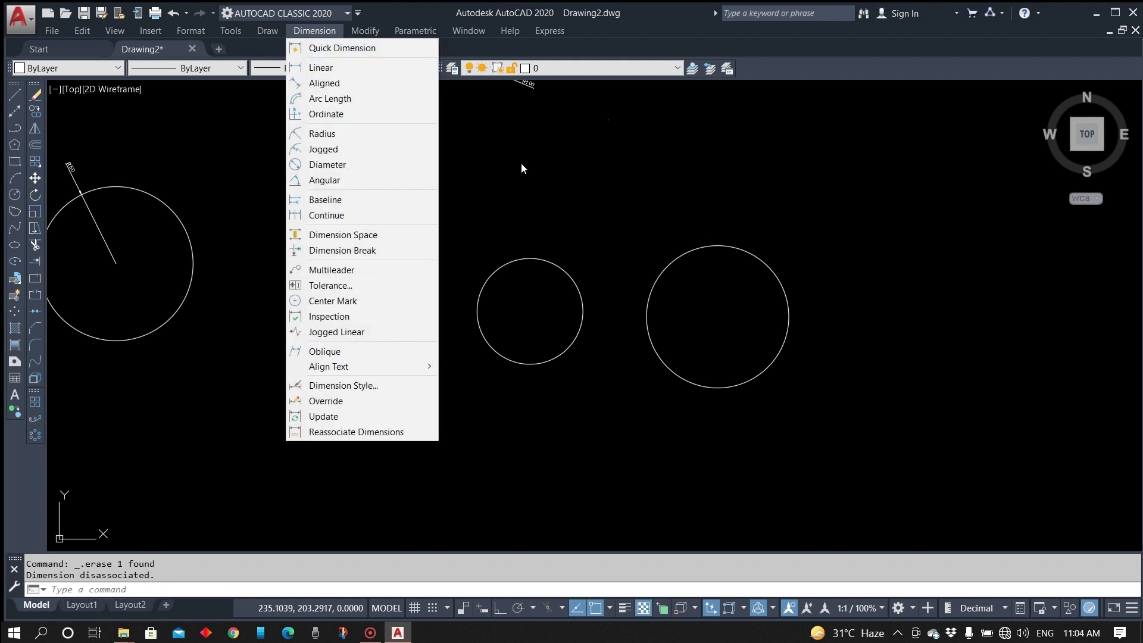
click(569, 169)
middle_drag(518, 136, 505, 256)
click(473, 193)
key(Delete)
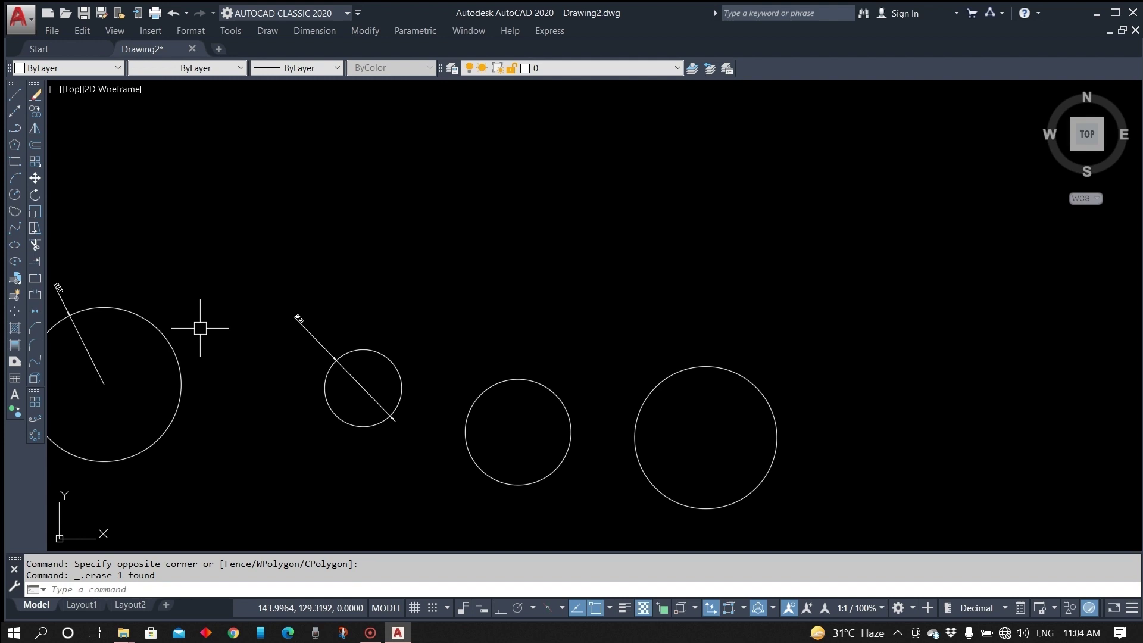
Draw a circle of radius 200 tangent to the two undimensioned circles with the Ttr option, picking their outer lower edges as tangent points.
click(15, 194)
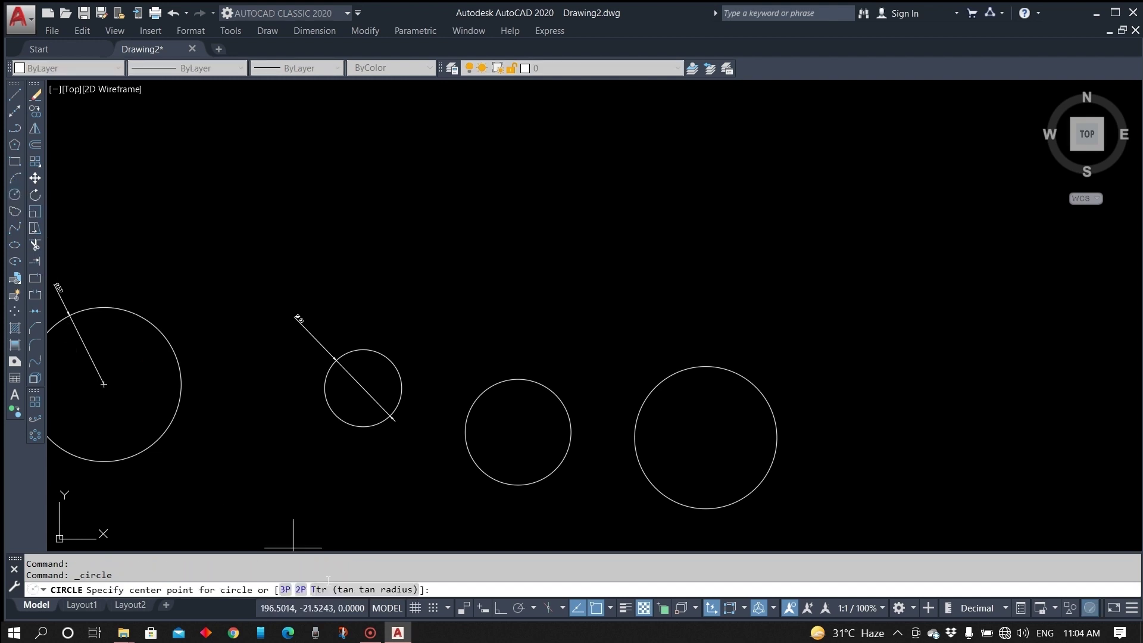
click(393, 590)
middle_drag(714, 479, 692, 349)
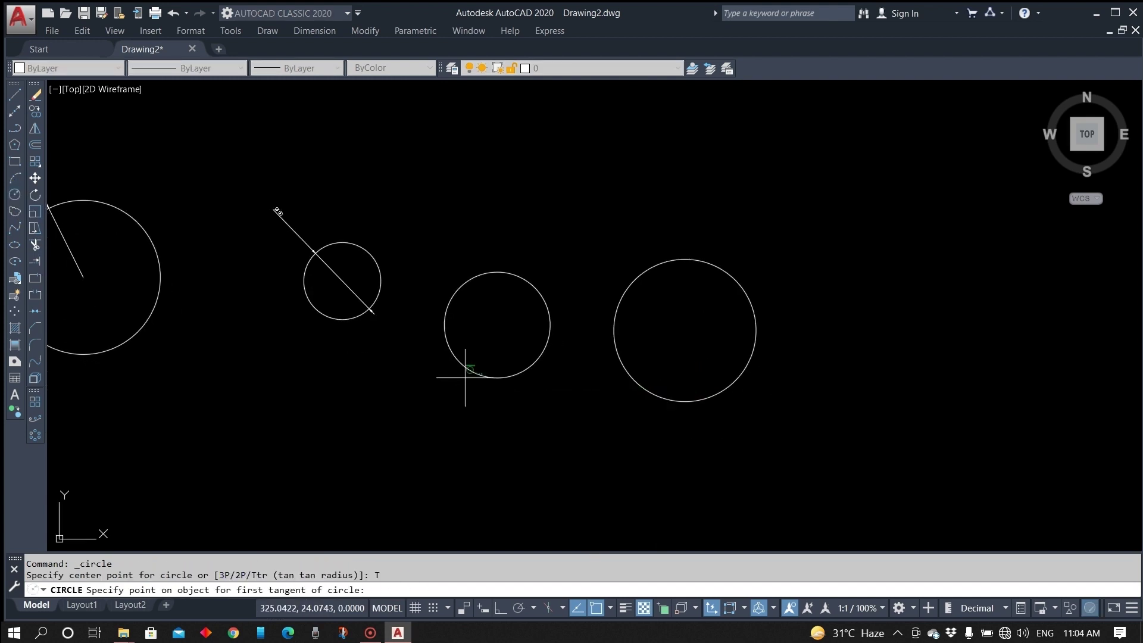
click(444, 353)
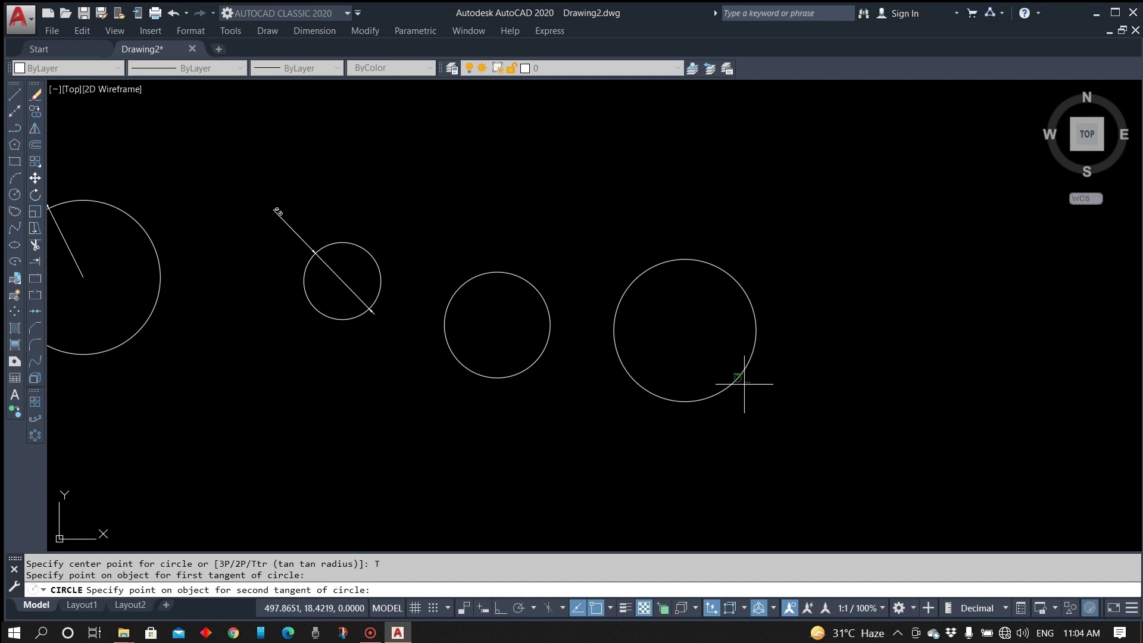
click(753, 362)
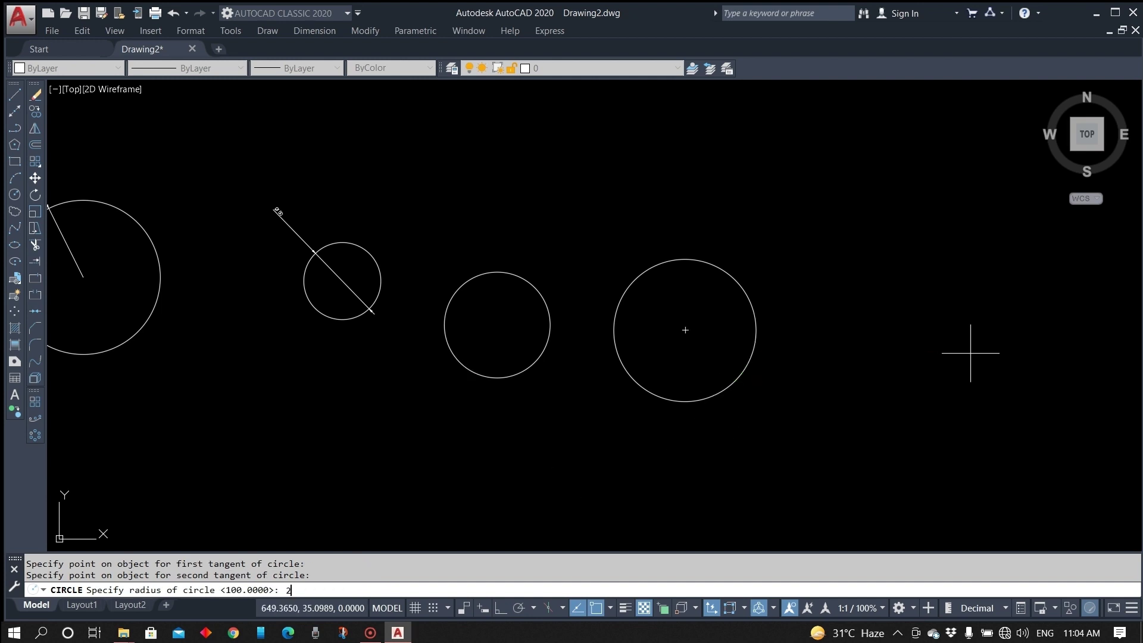
mouse_move(786, 314)
mouse_down()
mouse_move(886, 258)
mouse_move(572, 238)
mouse_move(754, 340)
mouse_up()
scroll(755, 339, down, 5)
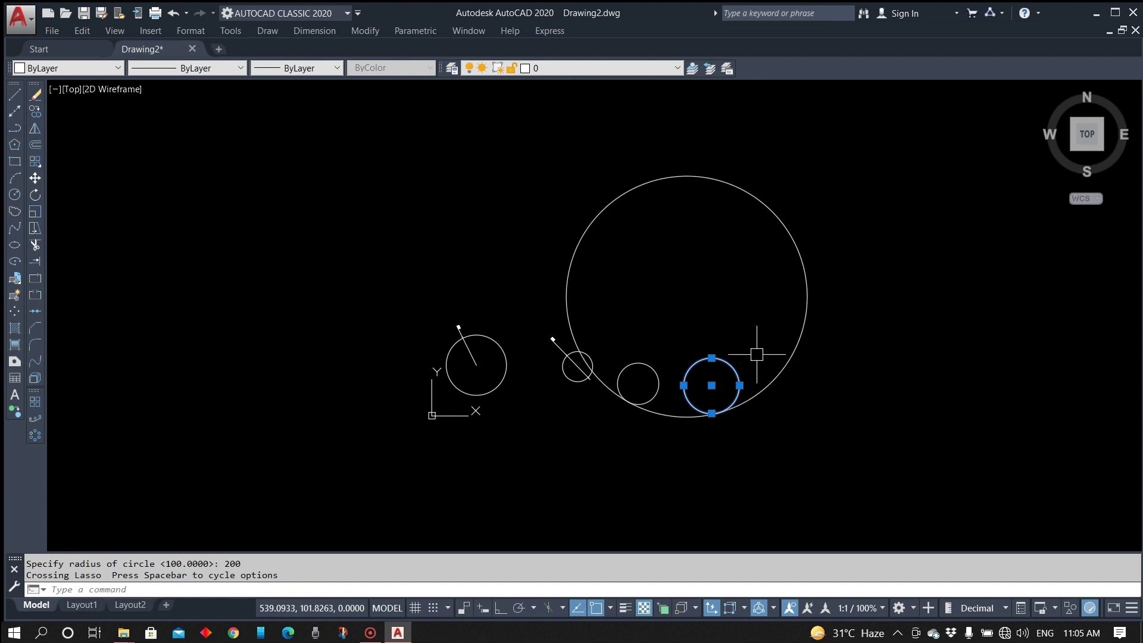
key(Escape)
Erase the large enclosing tangent circle and the two undimensioned circles, keeping only the two dimensioned ones.
middle_drag(828, 389, 680, 386)
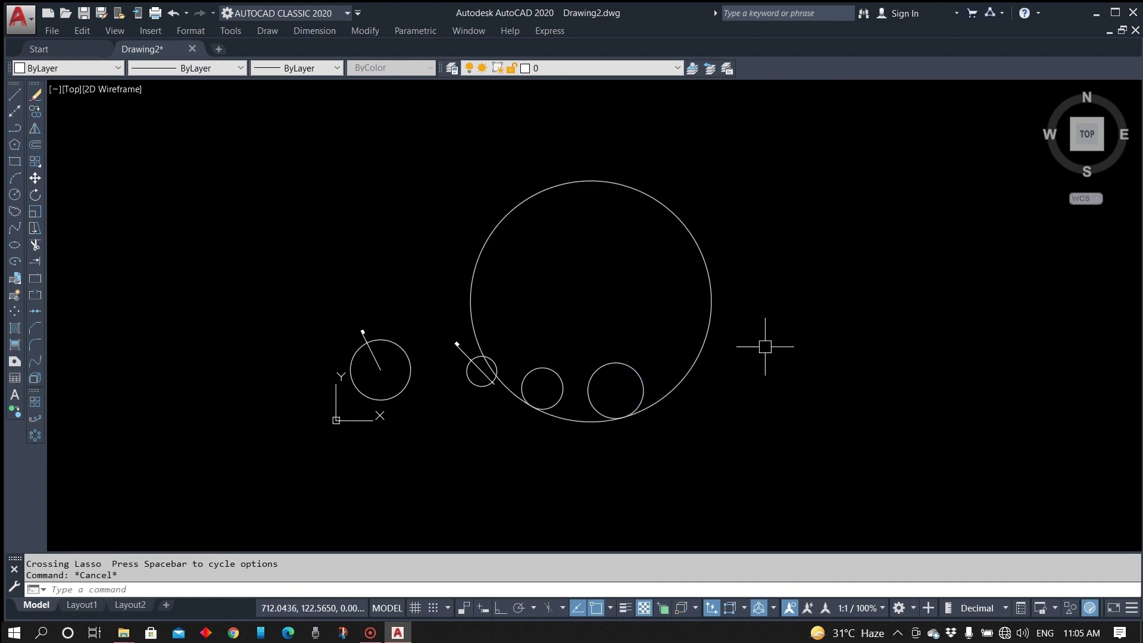
click(714, 284)
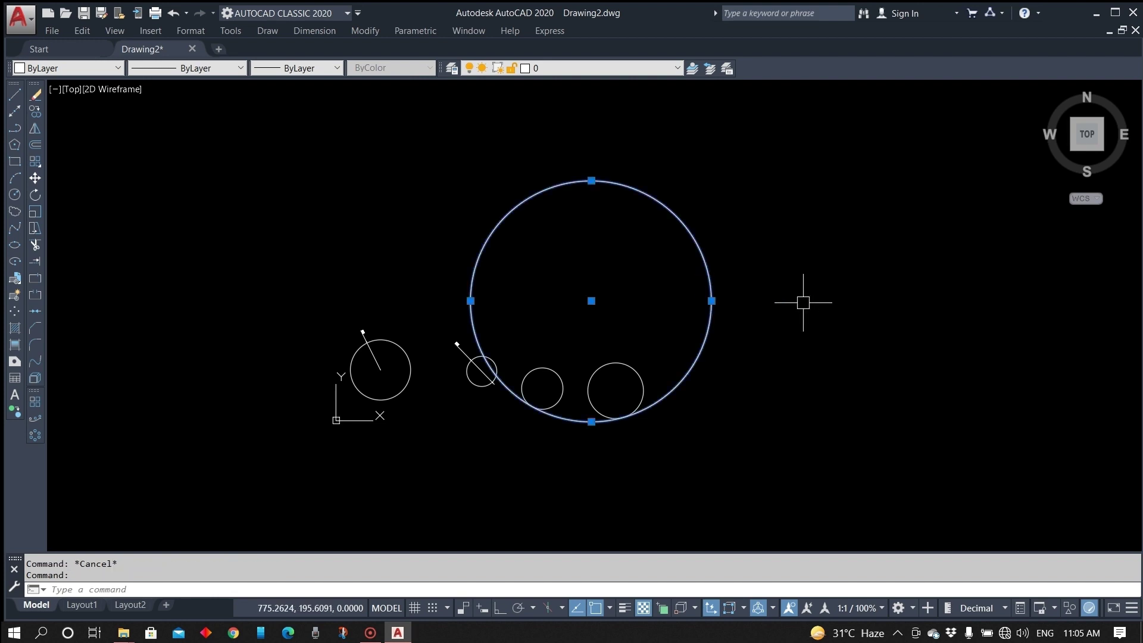
key(Delete)
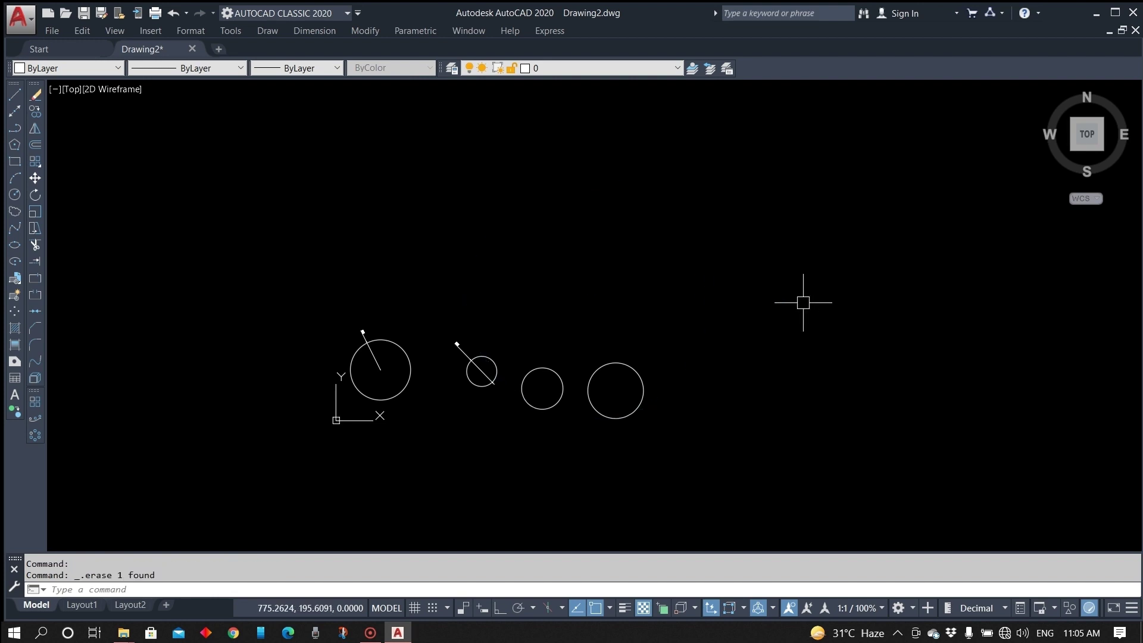
click(612, 418)
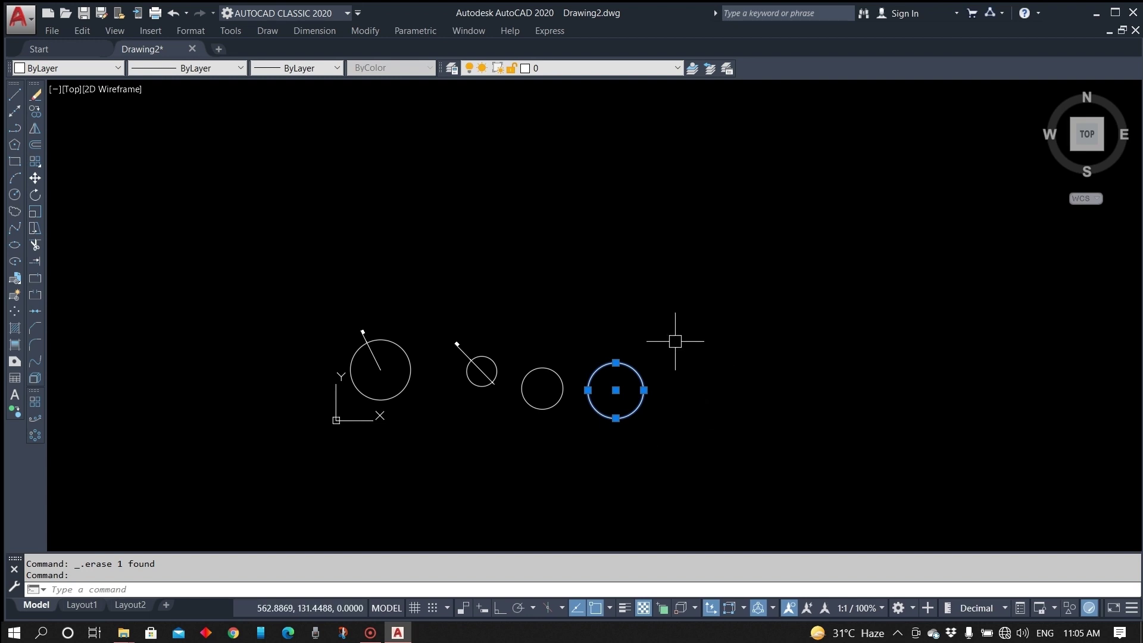
drag(675, 341, 518, 417)
key(Delete)
middle_drag(791, 449, 509, 449)
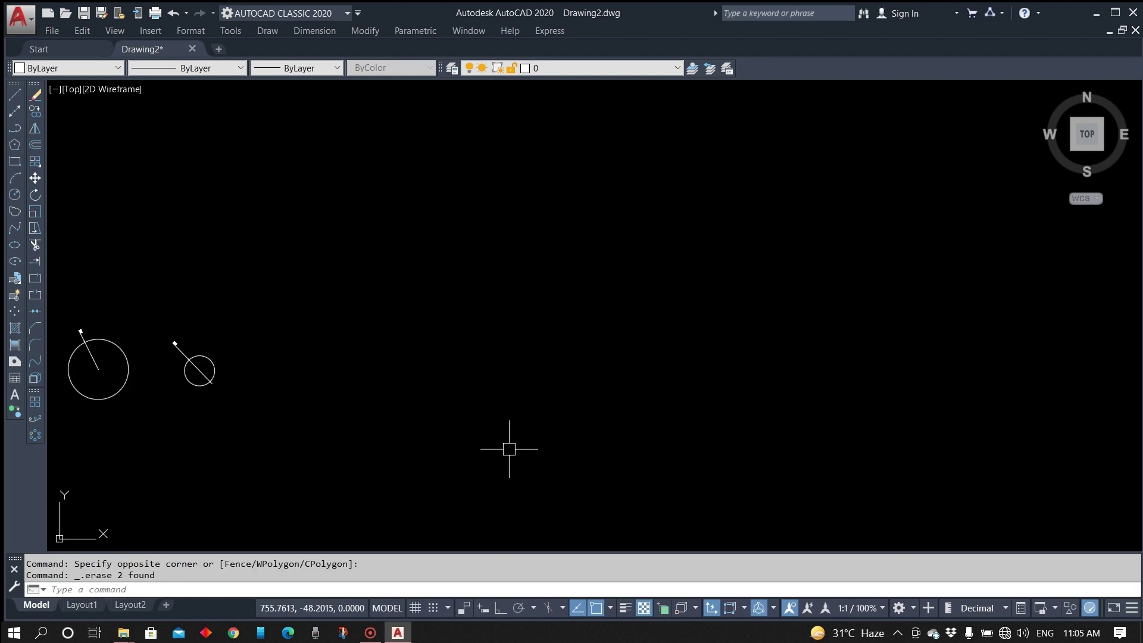